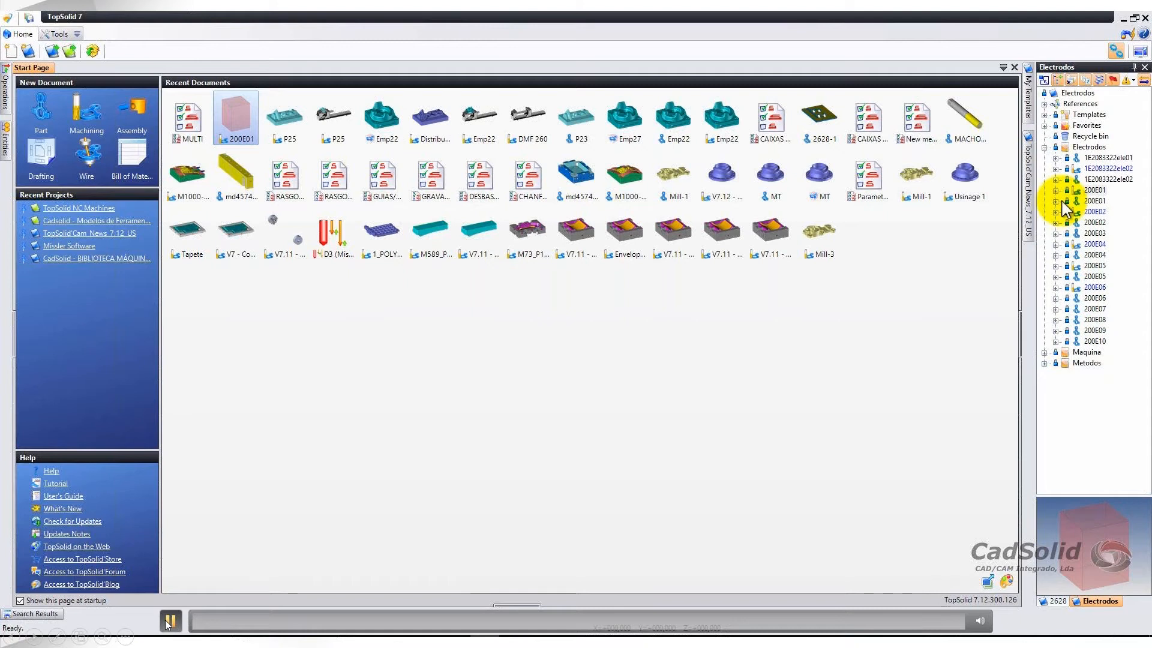
# Open the 200E01 machining document and check the electrode from the top, front, side and in perspective.
pyautogui.click(1094, 190)
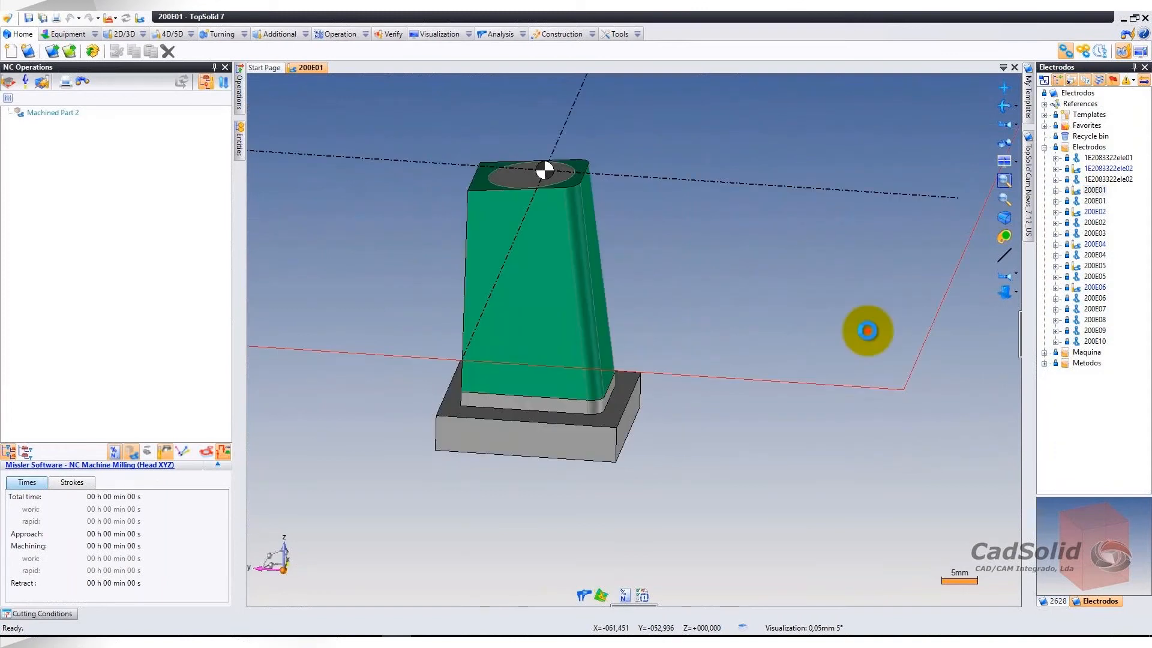
pyautogui.press('5')
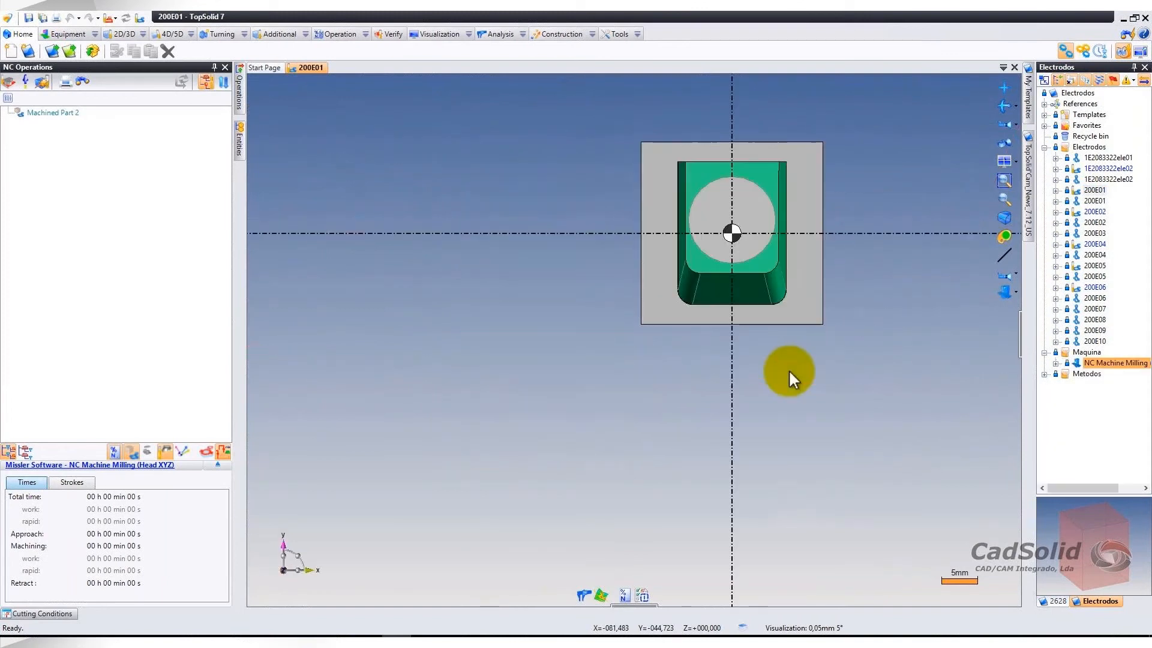
pyautogui.press('2')
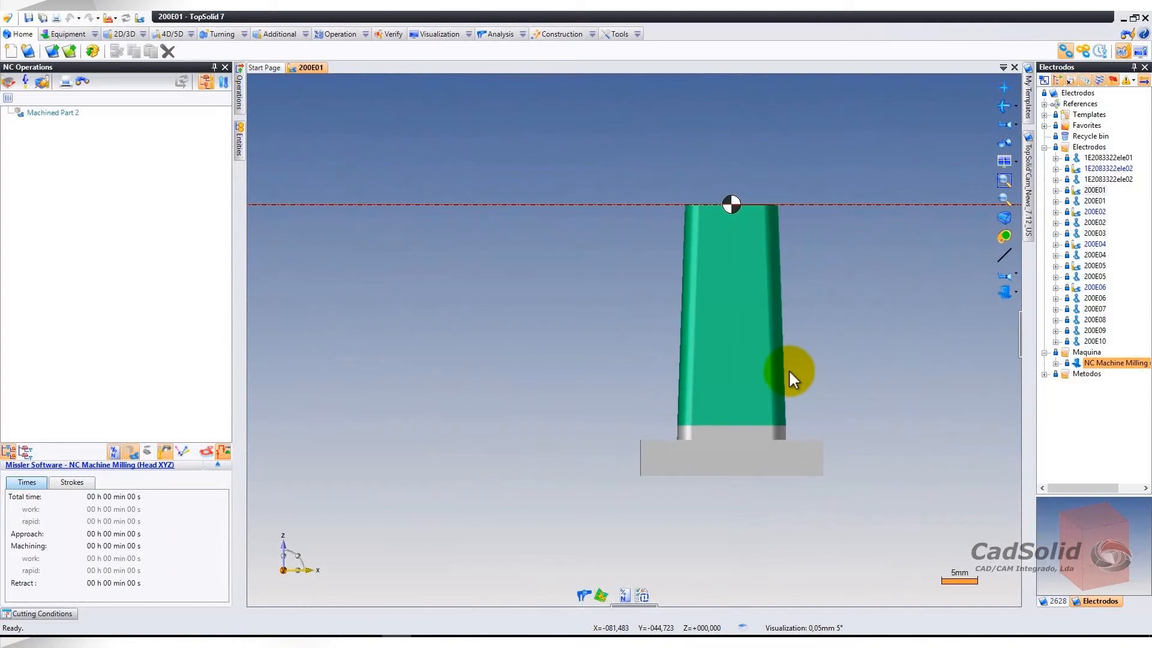
pyautogui.press('4')
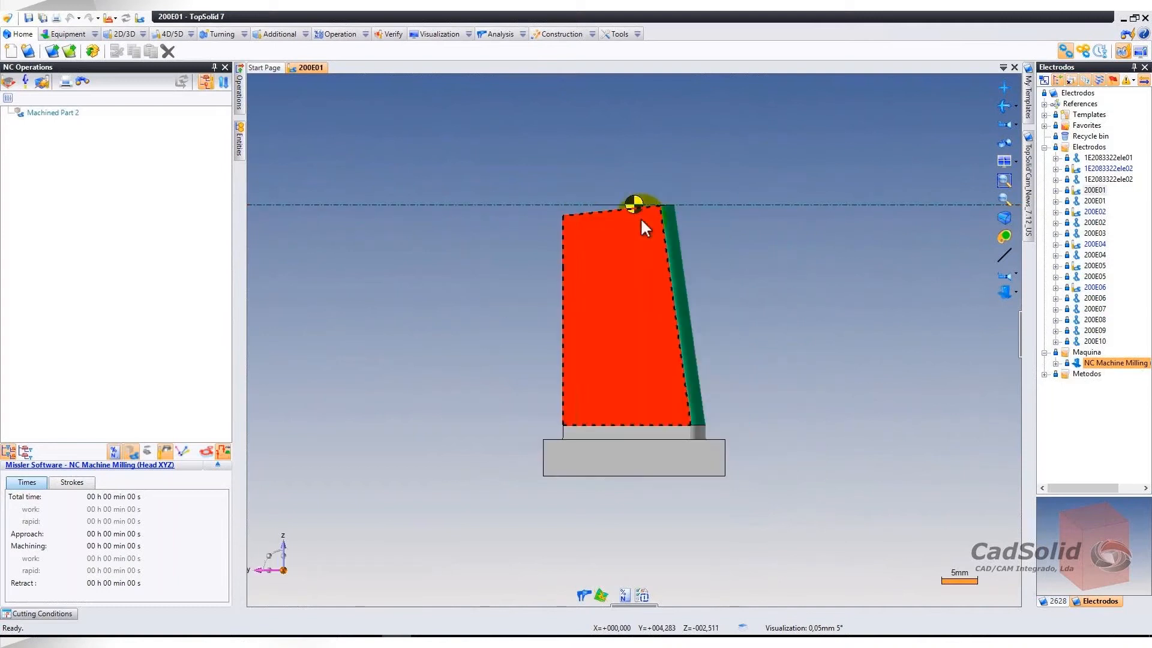
pyautogui.moveTo(658, 311); pyautogui.dragTo(637, 322, button='middle')
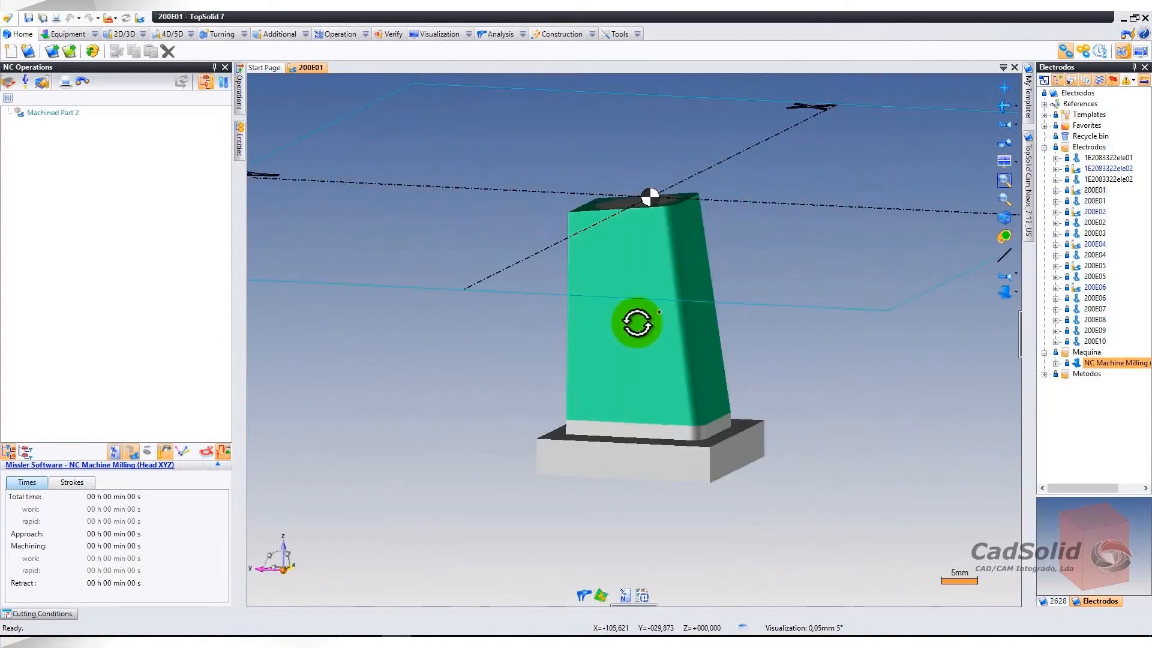
# Apply the Desb16 - Acab12 - Copia6 method, picking the electrode's upper corner vertex as the maximum copy point.
pyautogui.click(645, 593)
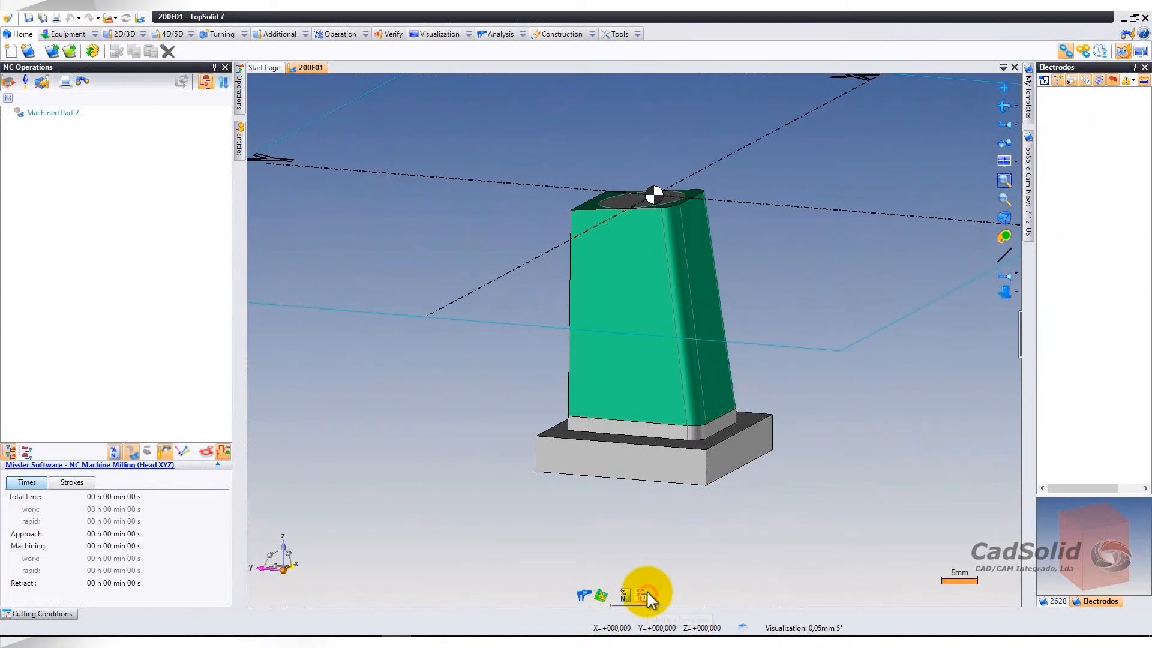
pyautogui.click(244, 393)
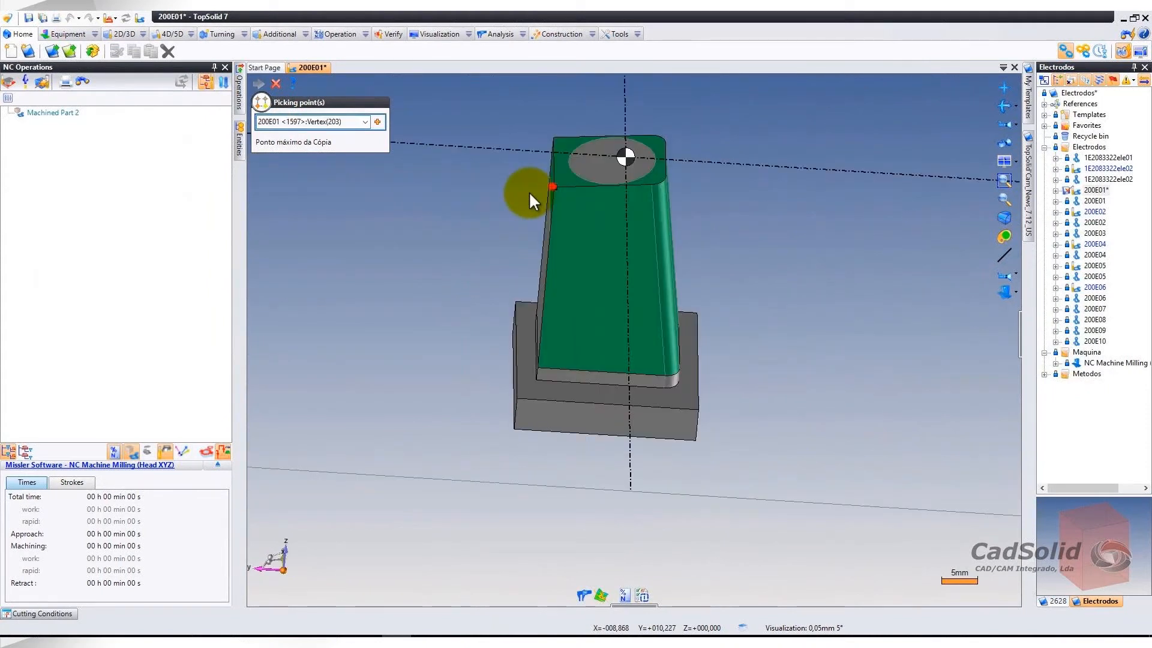
pyautogui.click(259, 83)
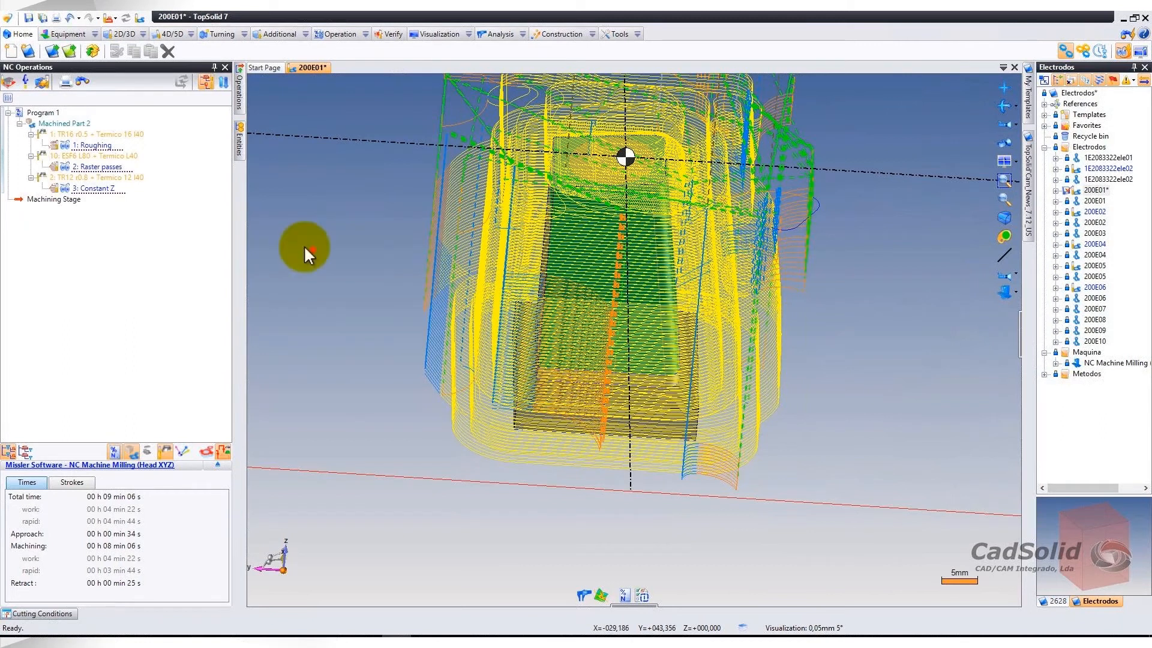
# Review the Roughing, Raster passes and Constant Z toolpaths one at a time on the electrode.
pyautogui.click(96, 166)
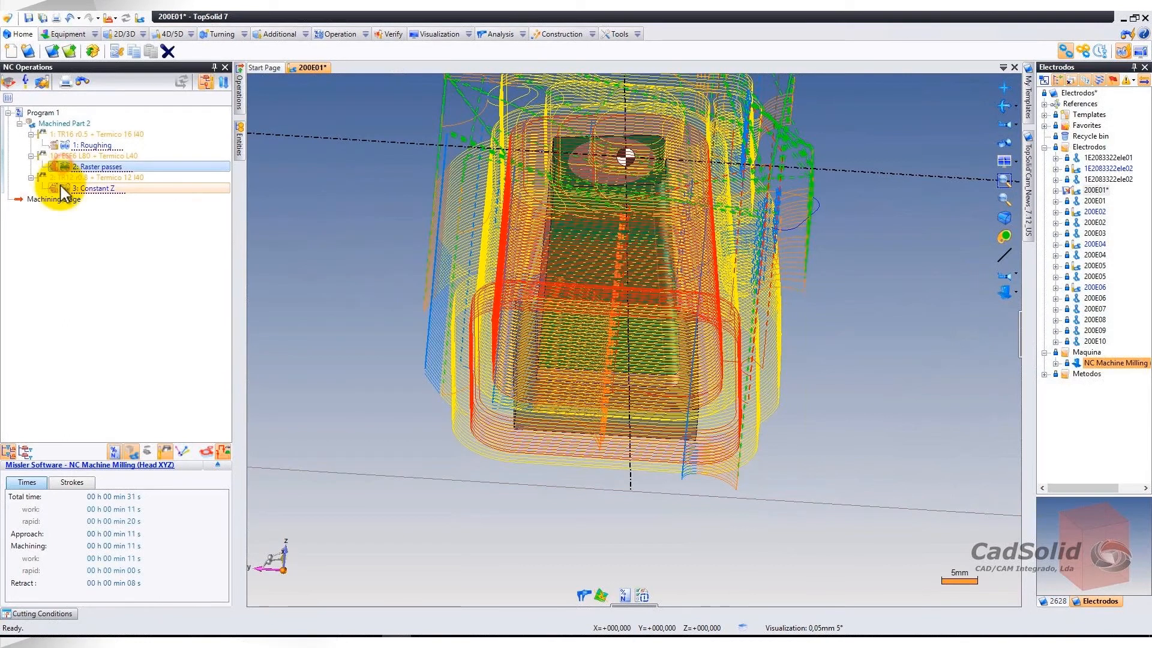
pyautogui.click(66, 189)
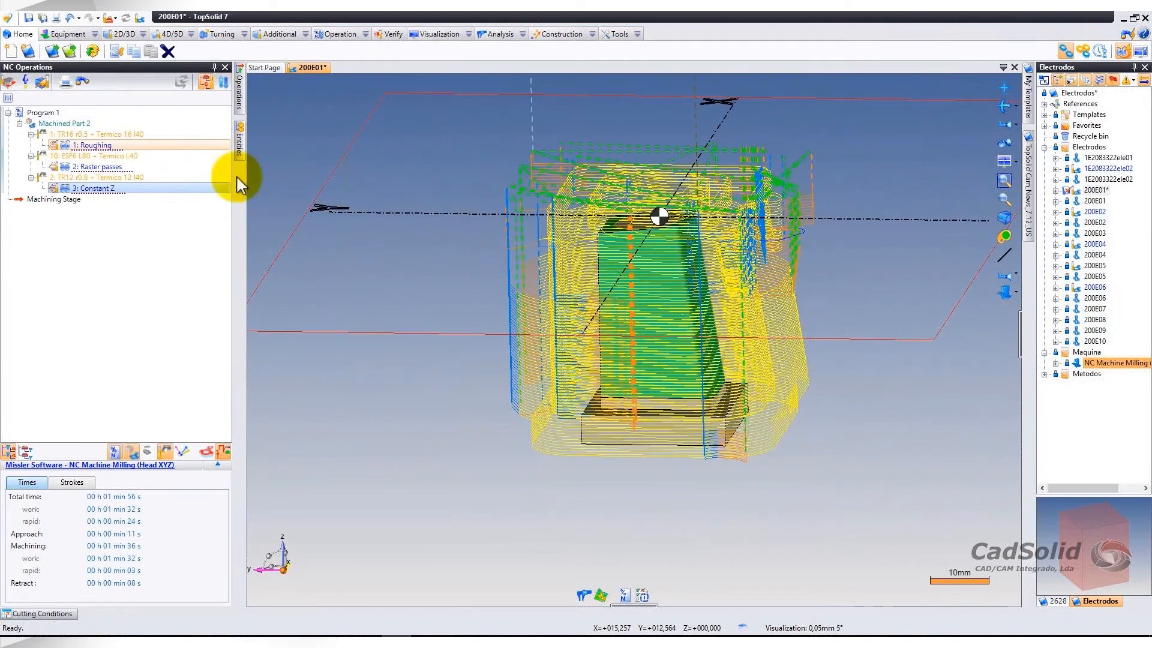
pyautogui.click(77, 146)
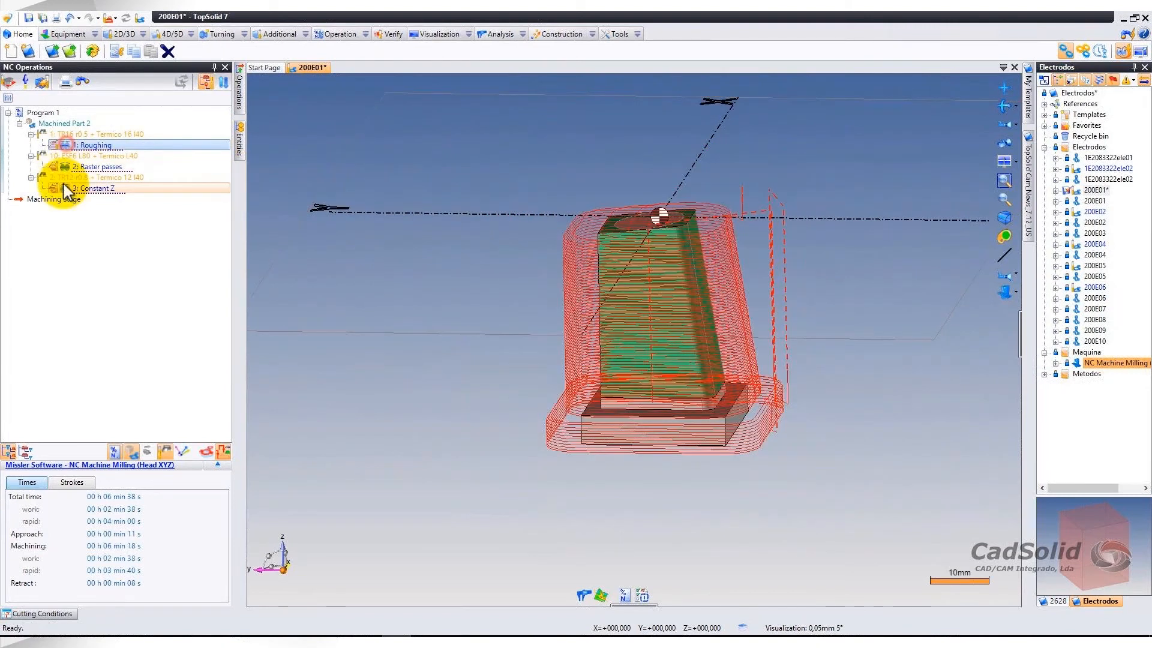
pyautogui.click(97, 166)
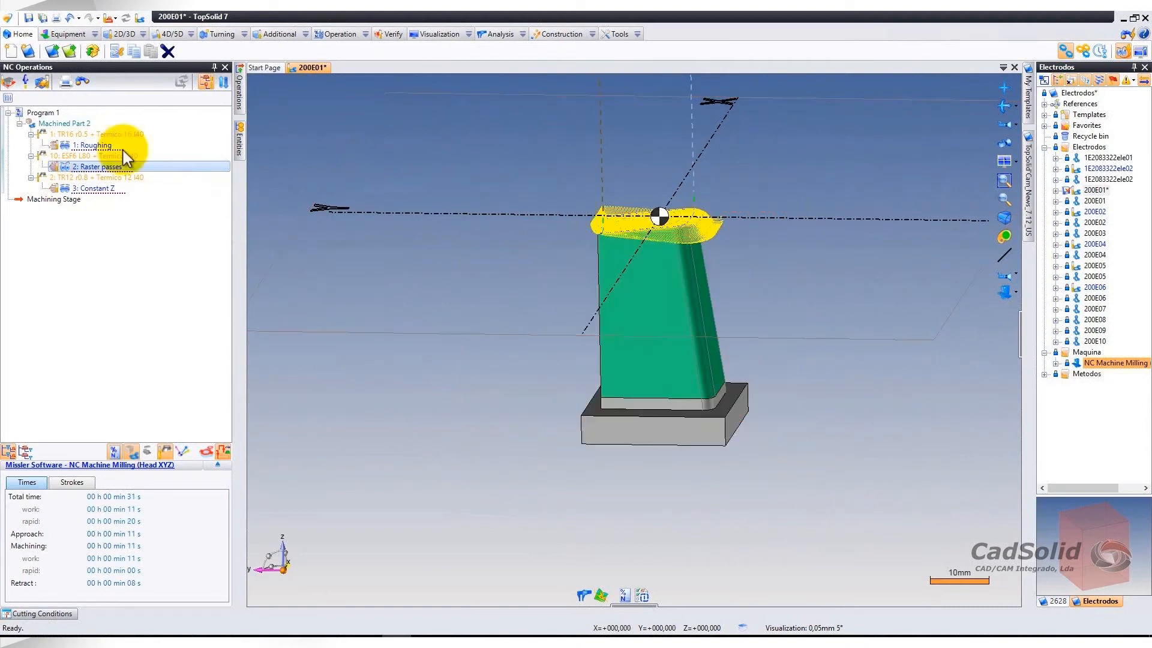
pyautogui.click(67, 189)
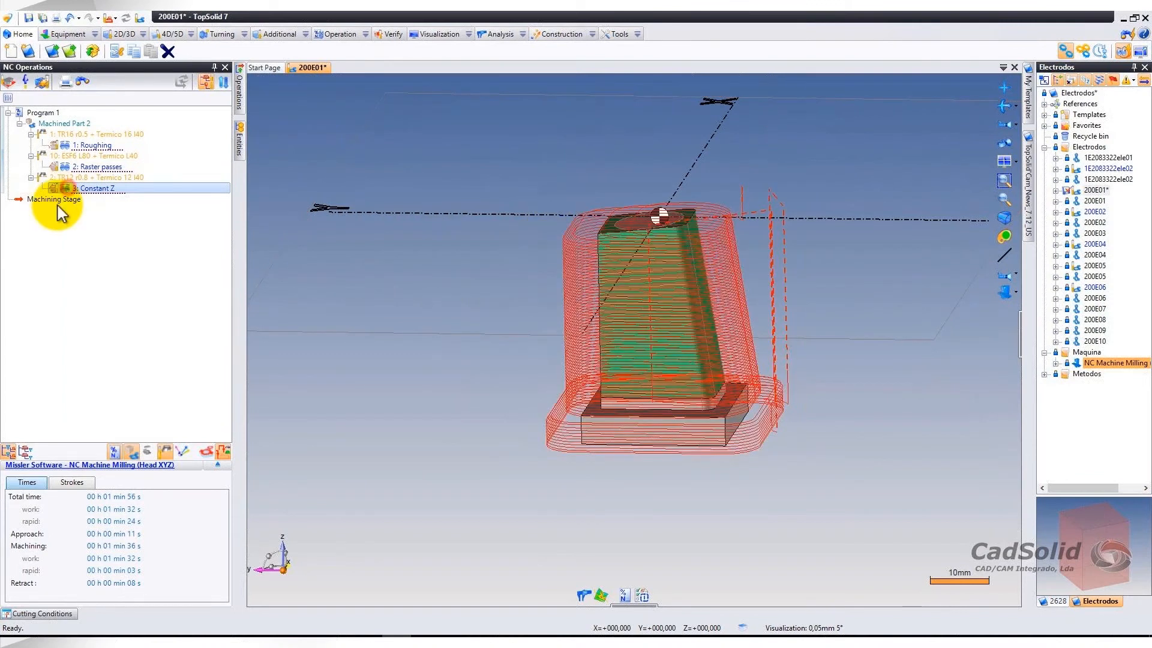
# Delete the Roughing, Raster passes and Constant Z operations from the program.
pyautogui.click(91, 145)
pyautogui.keyDown('shift'); pyautogui.click(90, 189); pyautogui.keyUp('shift')
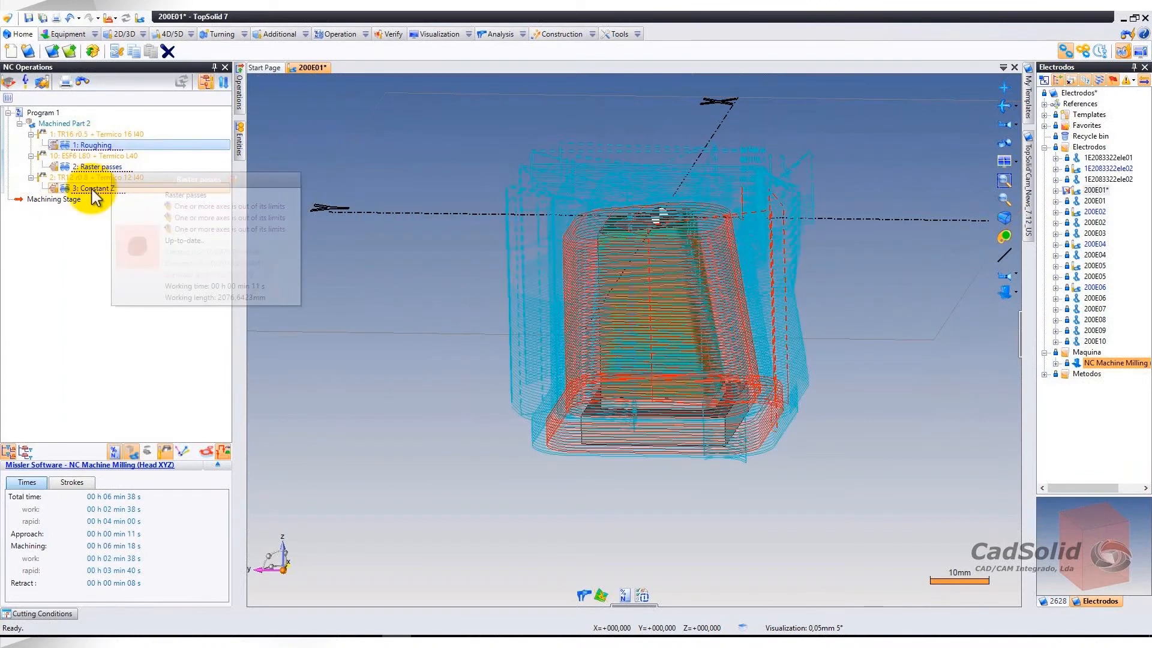
pyautogui.rightClick(92, 190)
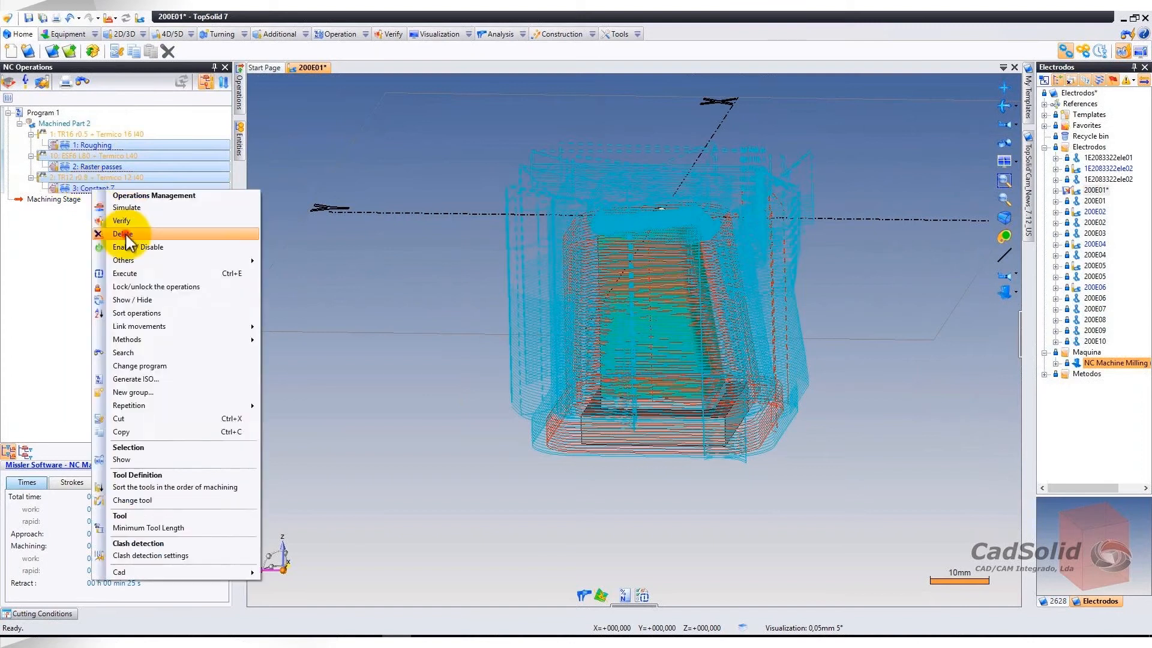
pyautogui.click(127, 235)
pyautogui.click(551, 343)
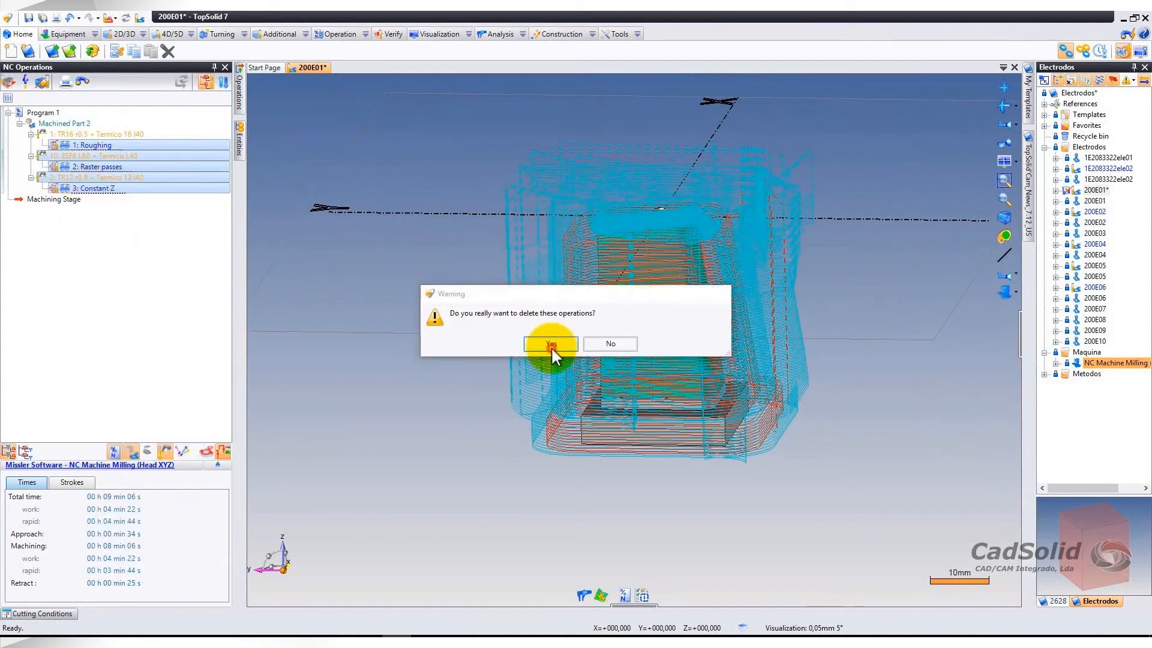
# Start the MULTI method with ROUGHING, the Z-LEVEL finishing pass and CÓPIA enabled.
pyautogui.click(641, 598)
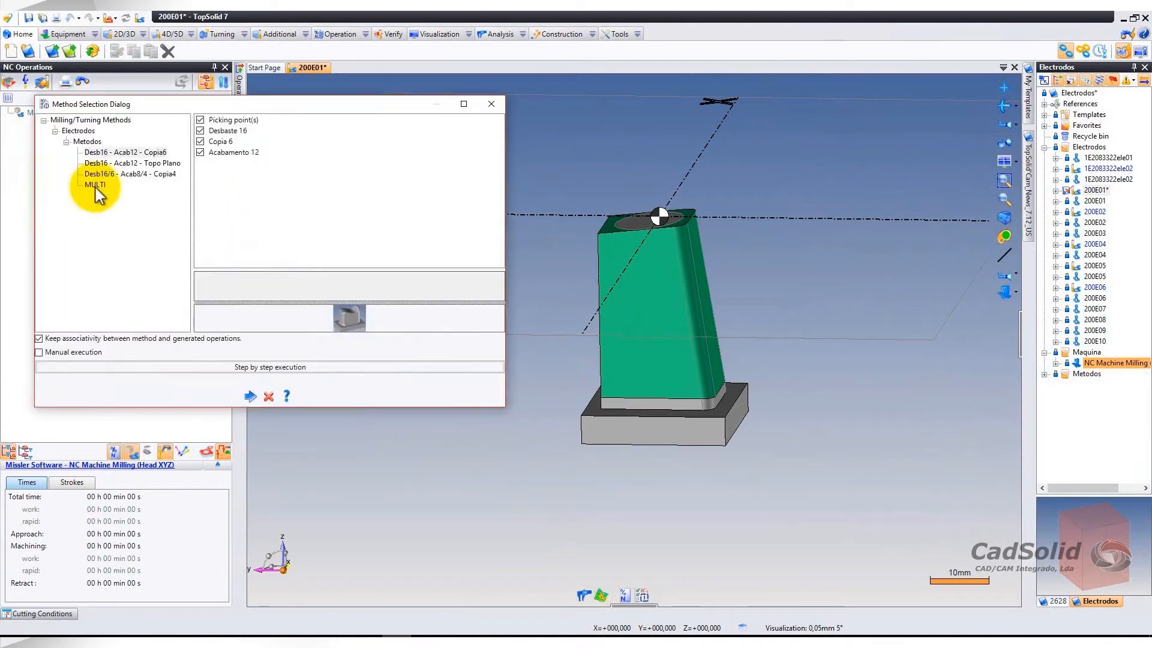
pyautogui.click(95, 185)
pyautogui.click(262, 387)
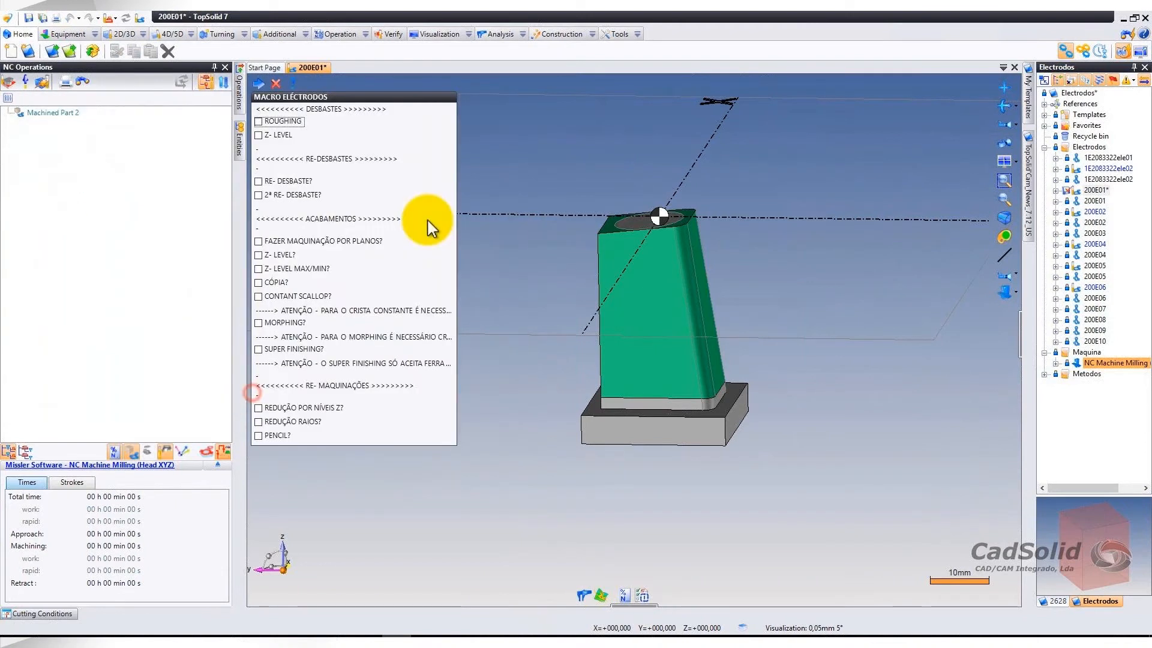
pyautogui.click(288, 121)
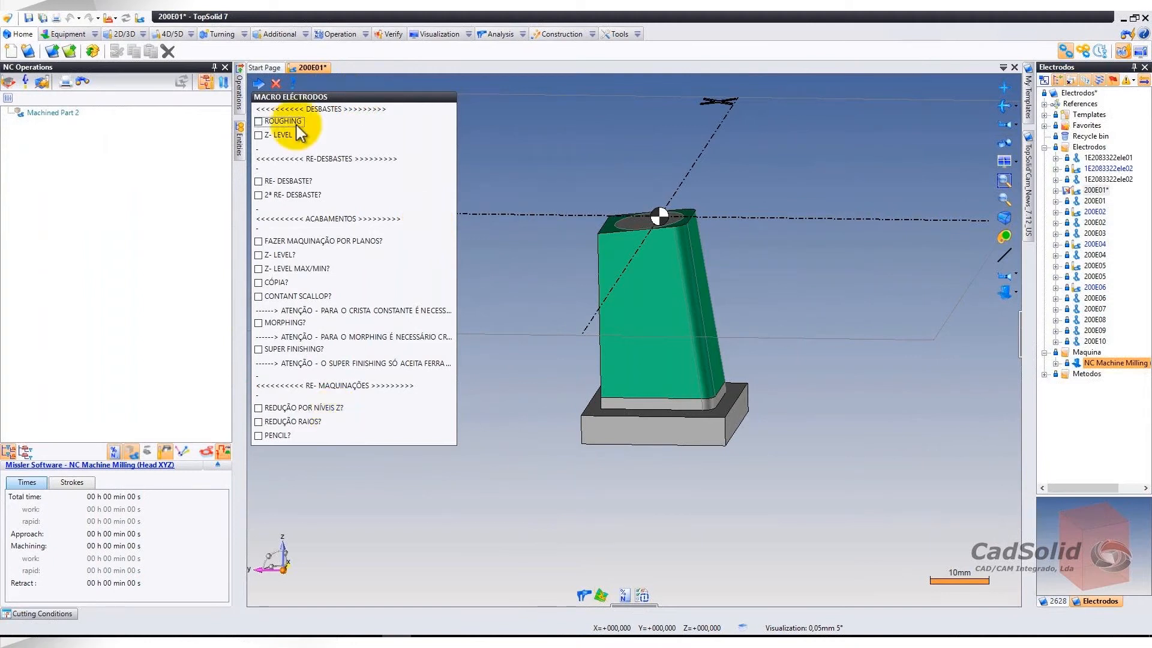
pyautogui.click(259, 256)
pyautogui.click(259, 283)
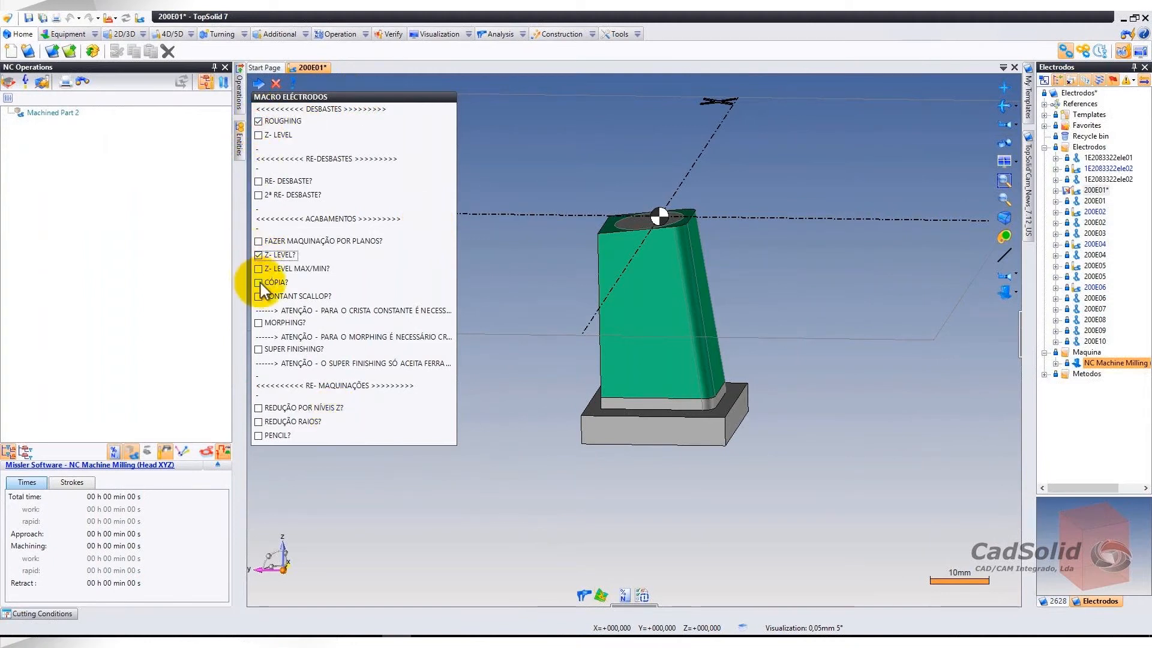
pyautogui.click(259, 83)
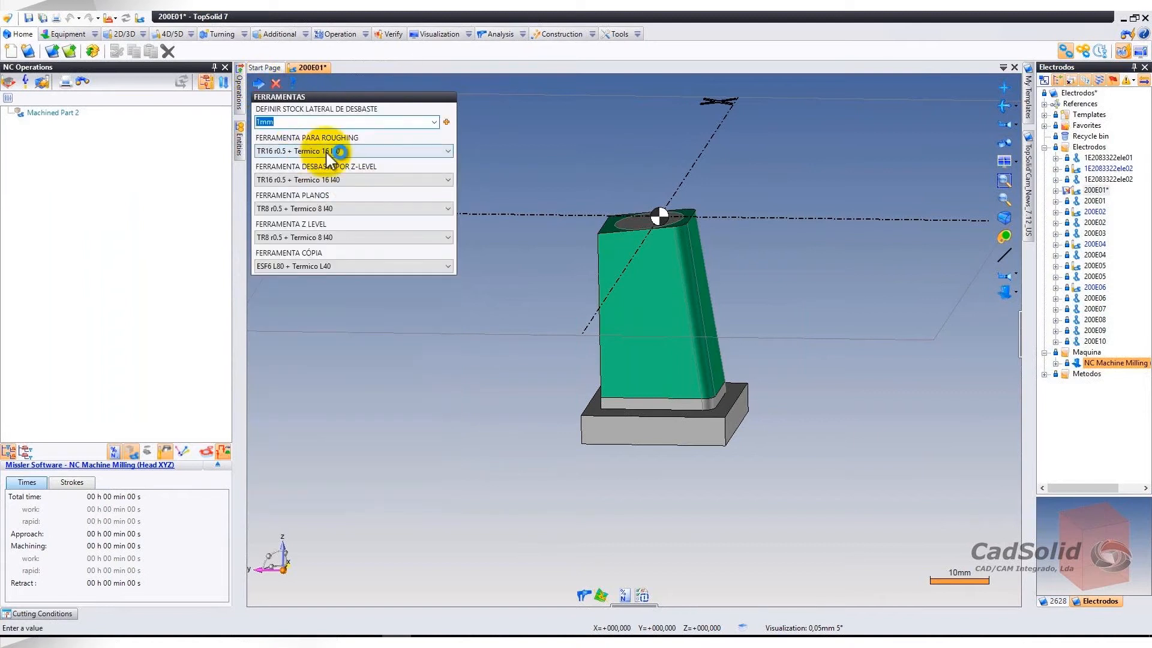
# Choose TR12 r0.8 + Termico 12 l40 as the roughing tool and keep TR8 r0.5 + Termico 8 l40 for Z level.
pyautogui.click(327, 152)
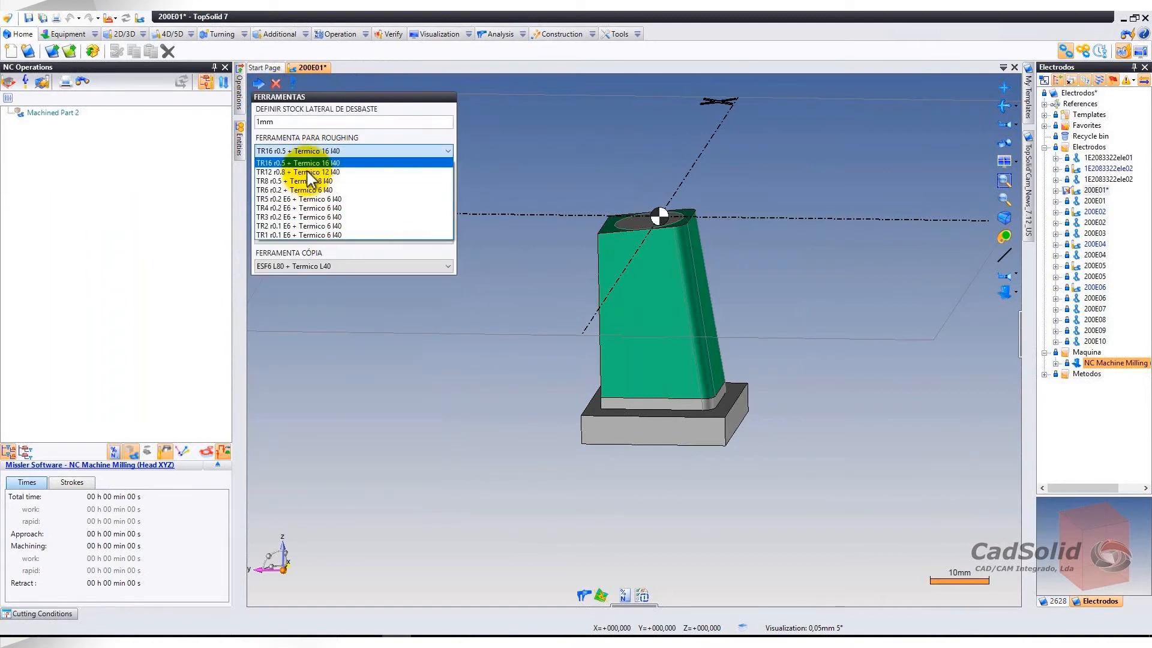
pyautogui.click(304, 172)
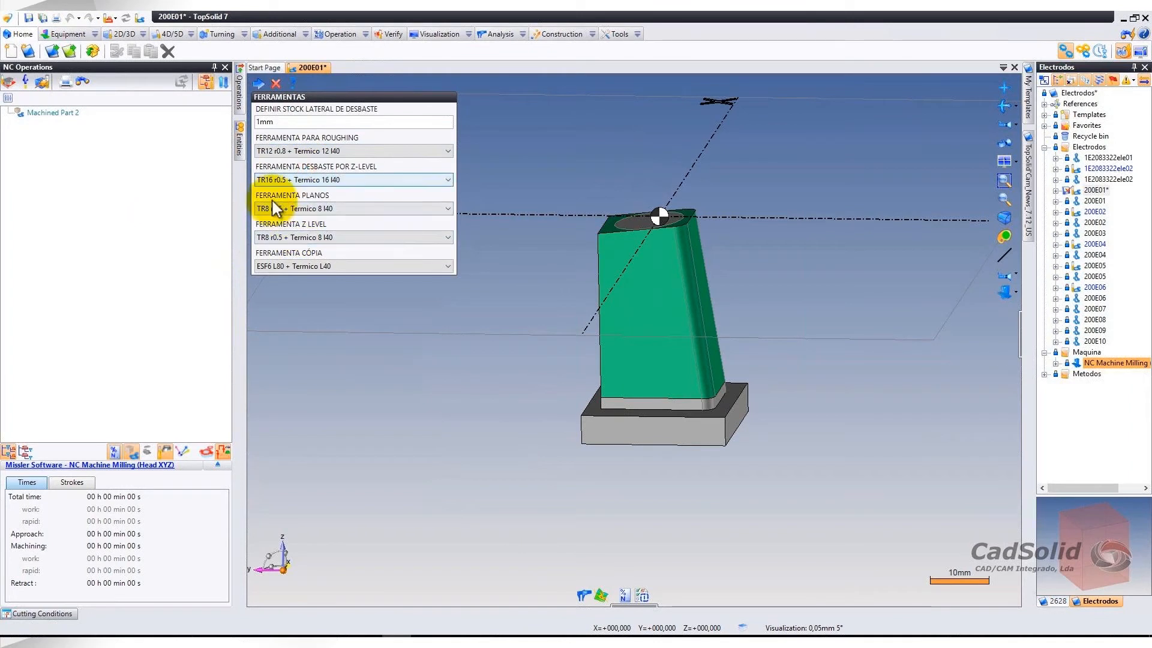
pyautogui.click(298, 238)
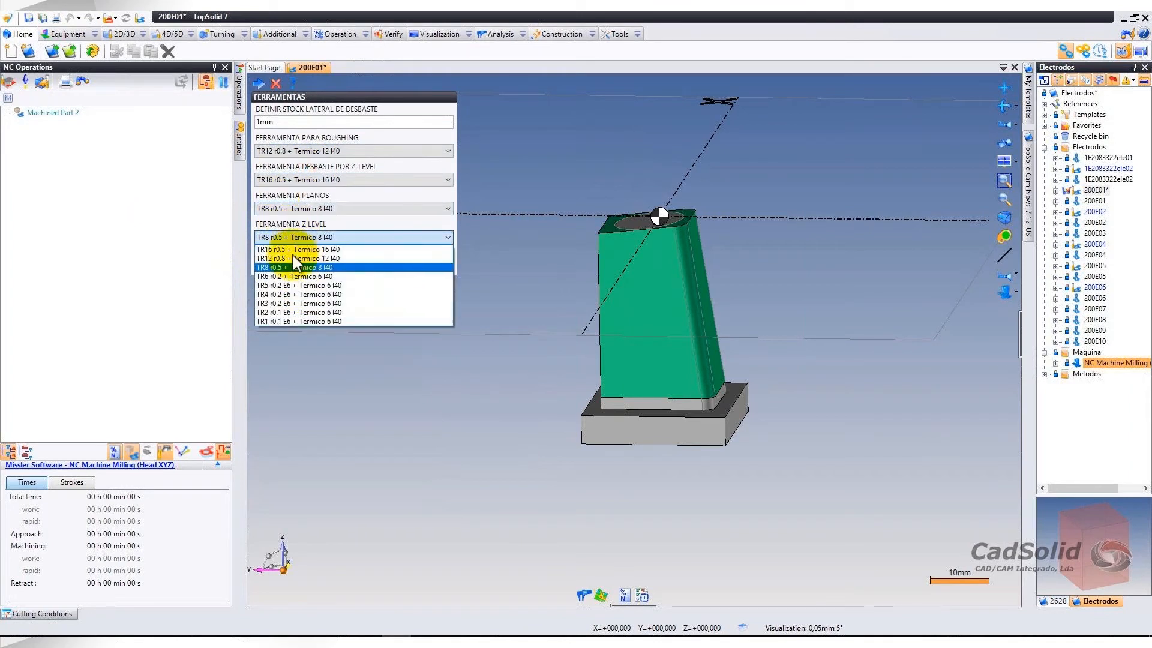
pyautogui.click(286, 268)
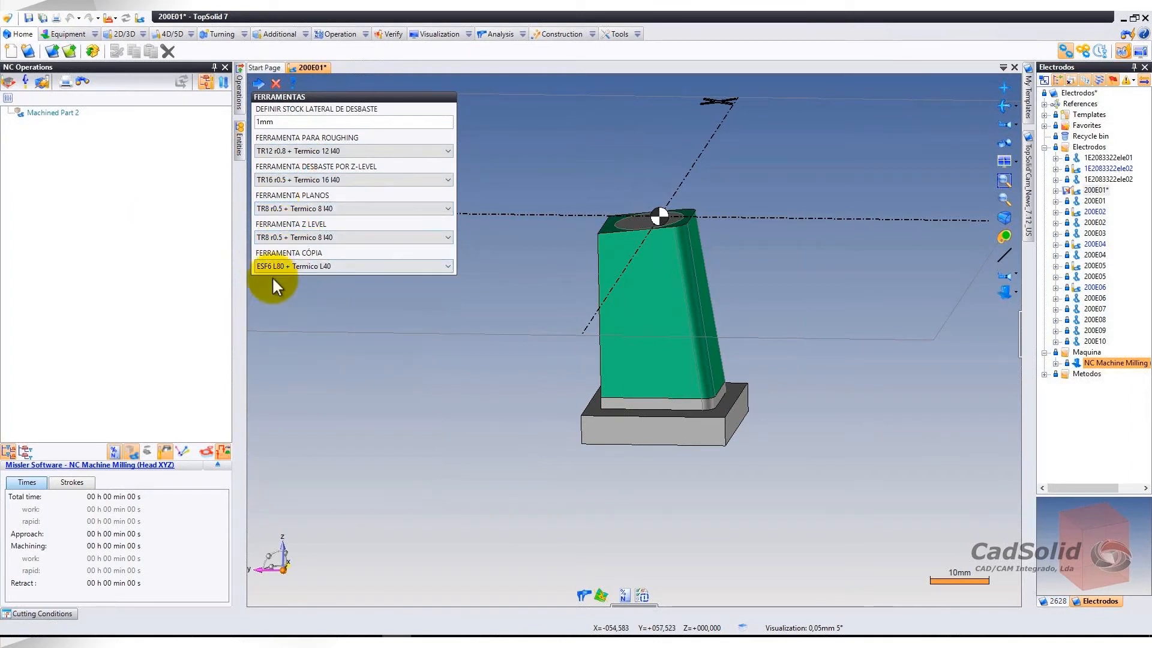
pyautogui.click(260, 84)
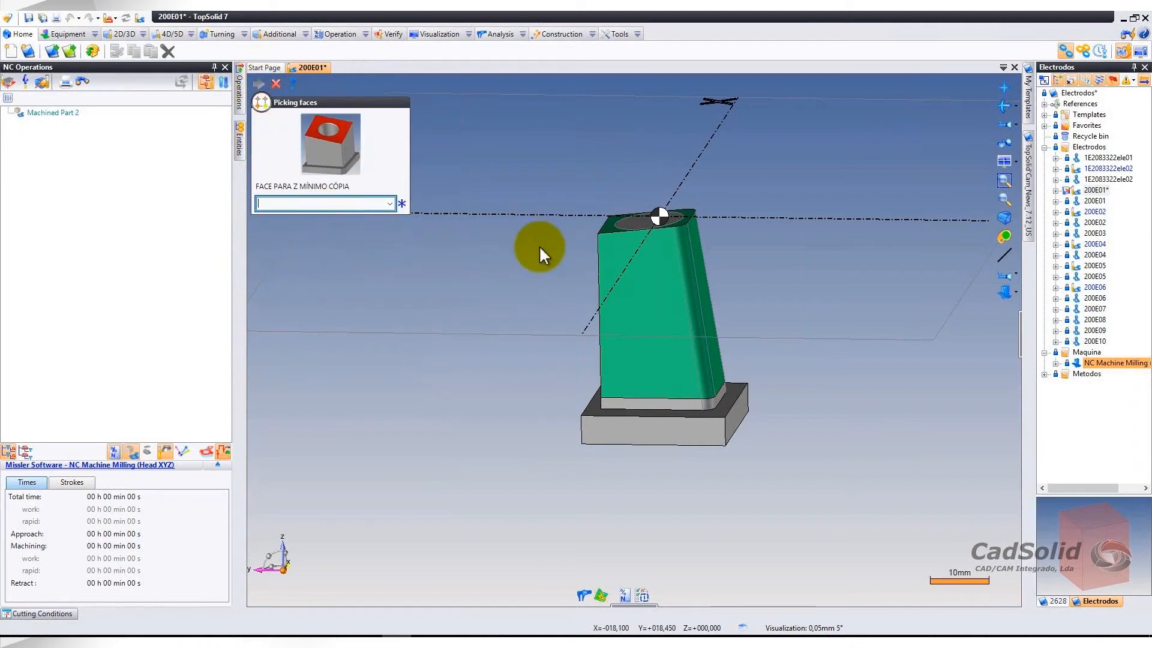
# Pick the electrode's top face as the minimum Z copy face and run the rest of the method.
pyautogui.moveTo(545, 256); pyautogui.dragTo(569, 276, button='middle')
pyautogui.click(566, 191)
pyautogui.click(259, 85)
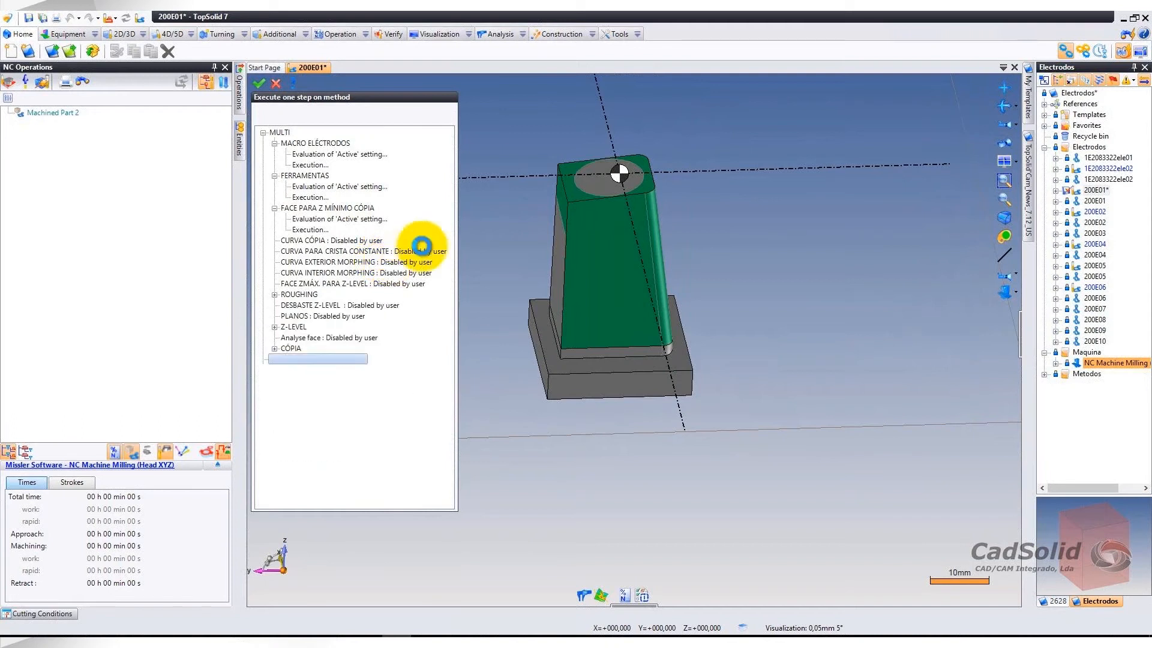
# Execute the Roughing, Constant Z and CÓPIA operations together to calculate their toolpaths.
pyautogui.click(96, 145)
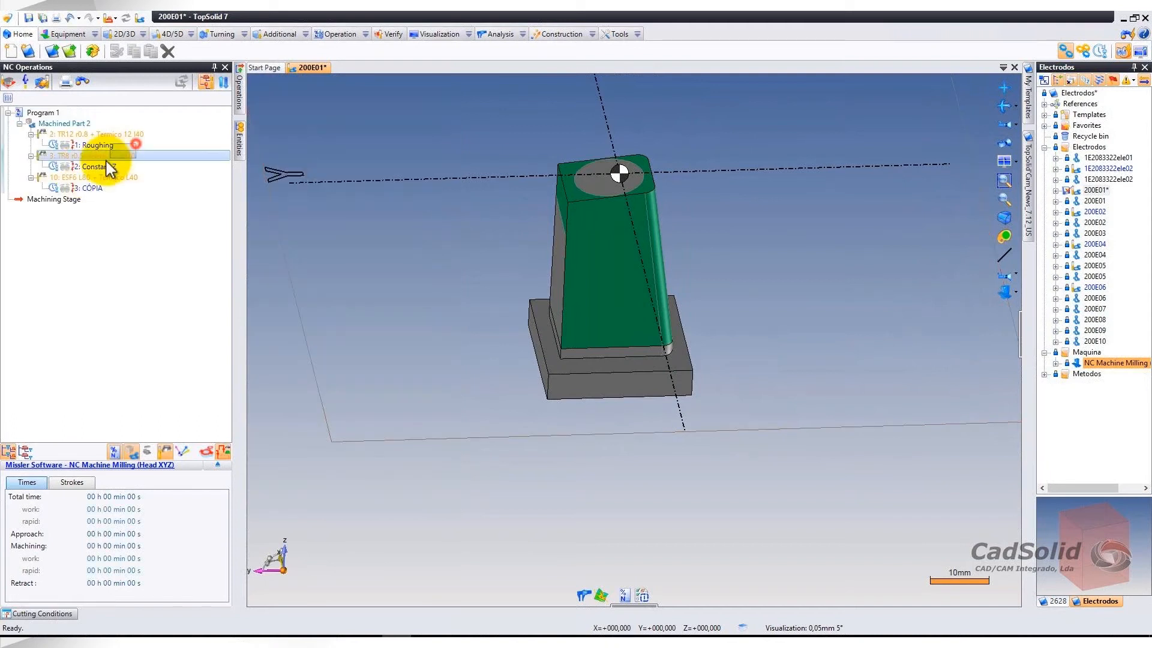
pyautogui.keyDown('shift'); pyautogui.click(90, 190); pyautogui.keyUp('shift')
pyautogui.rightClick(90, 190)
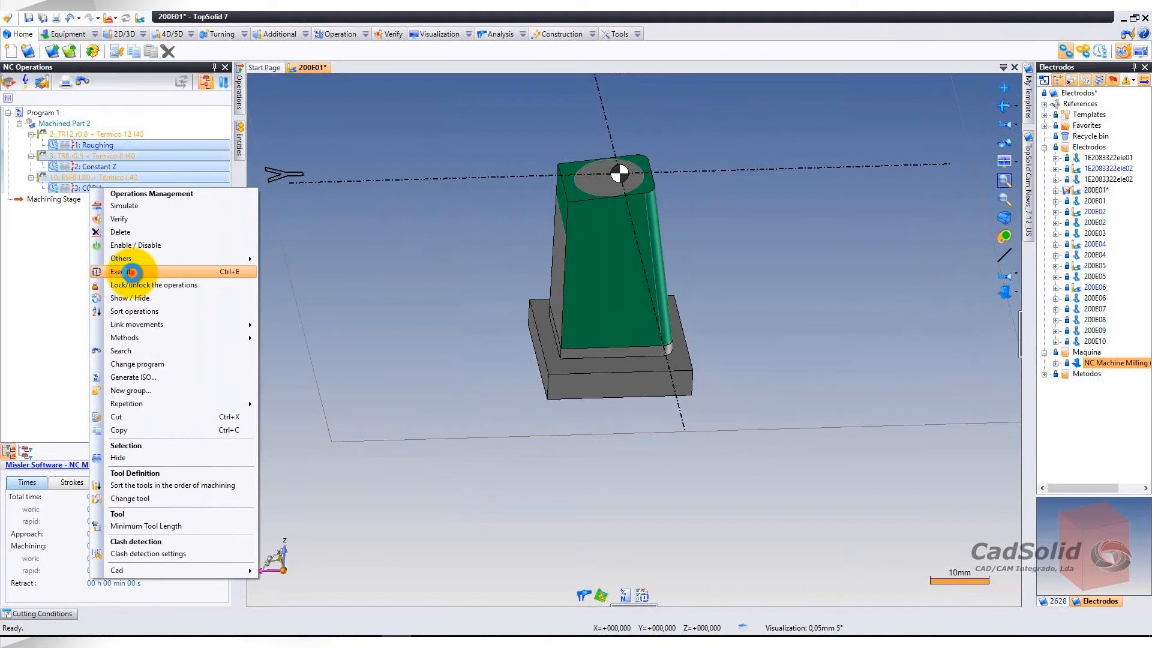
pyautogui.click(131, 273)
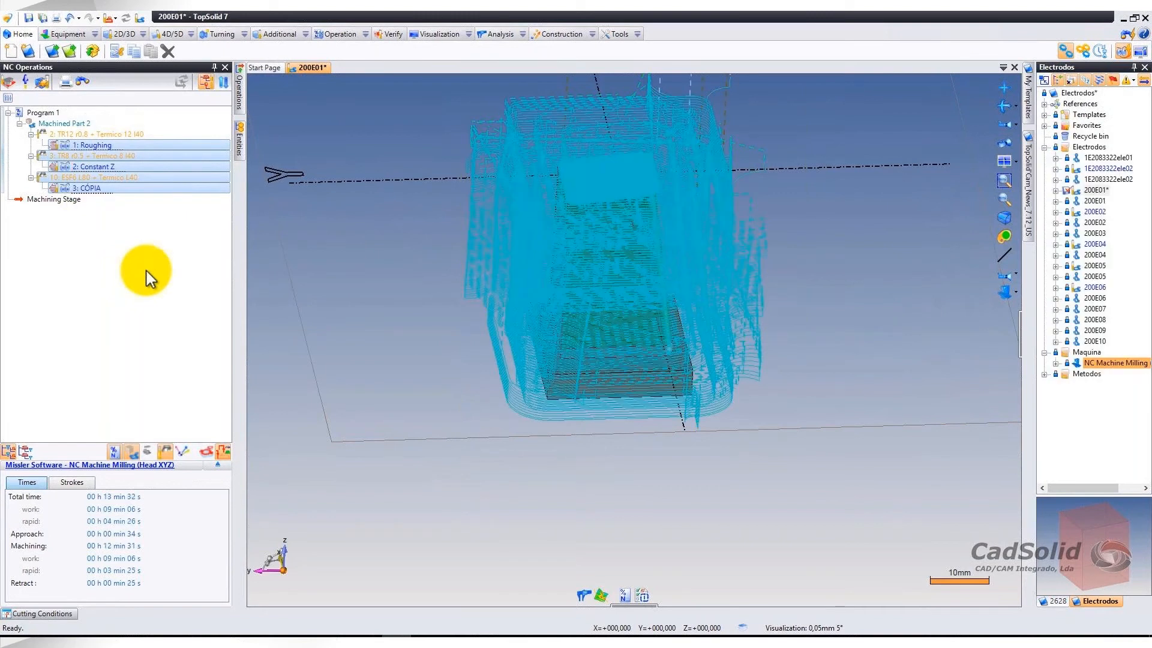
# Inspect the Constant Z and CÓPIA toolpaths individually around the electrode.
pyautogui.click(67, 189)
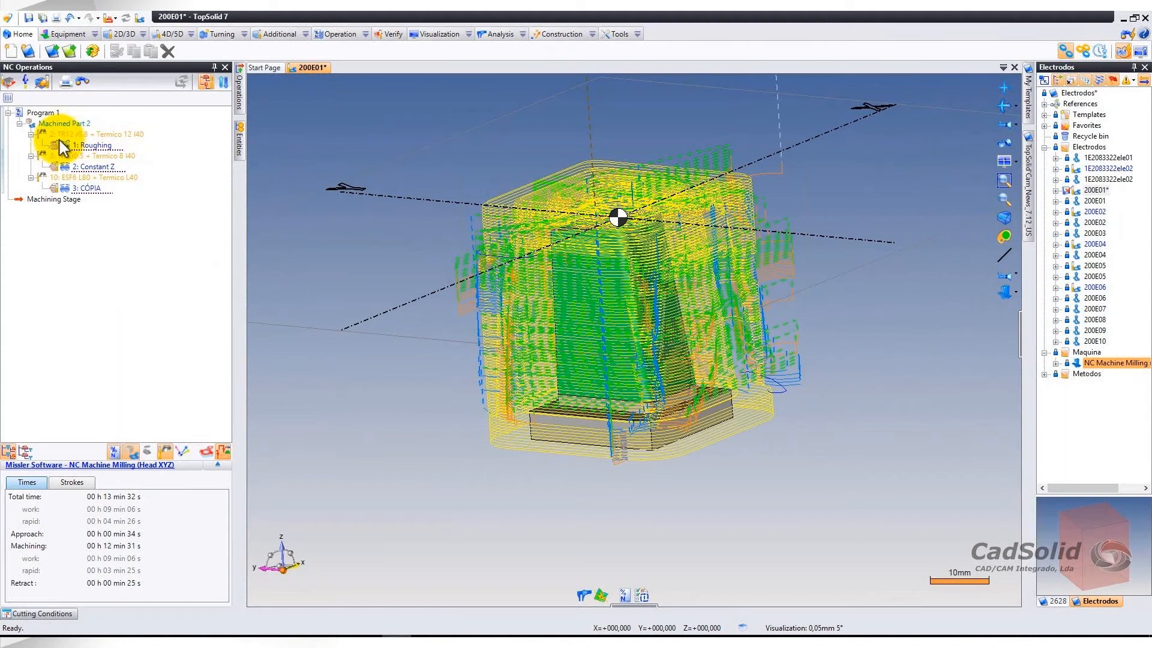
pyautogui.click(64, 167)
pyautogui.moveTo(452, 286); pyautogui.dragTo(513, 170, button='middle')
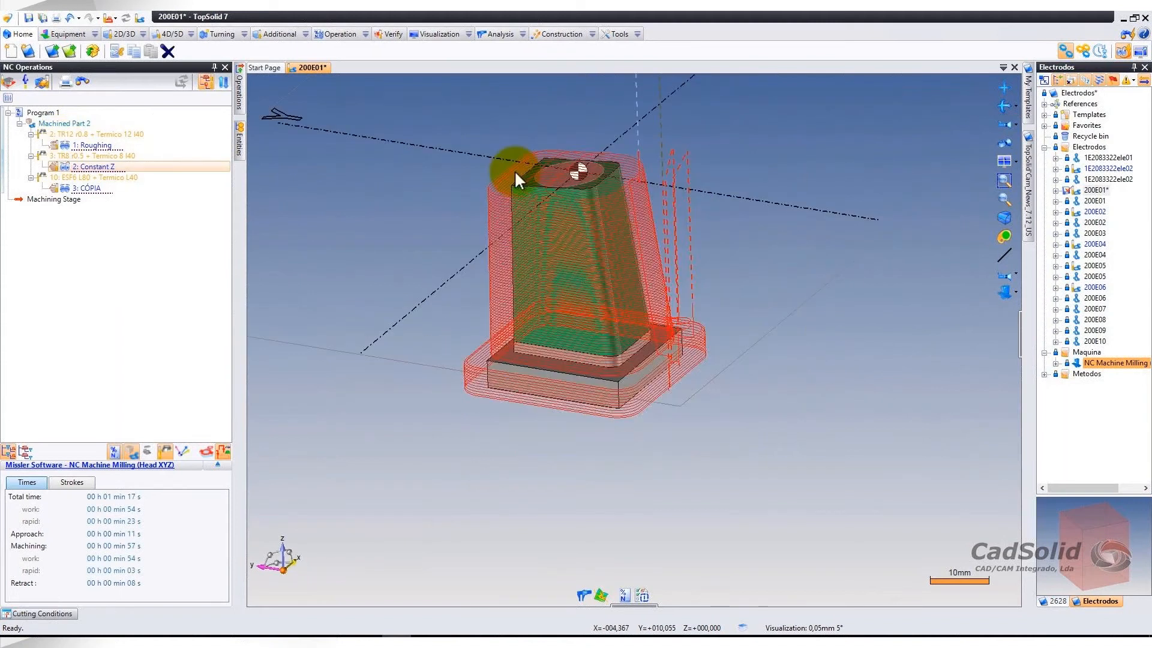
pyautogui.click(66, 189)
pyautogui.click(89, 188)
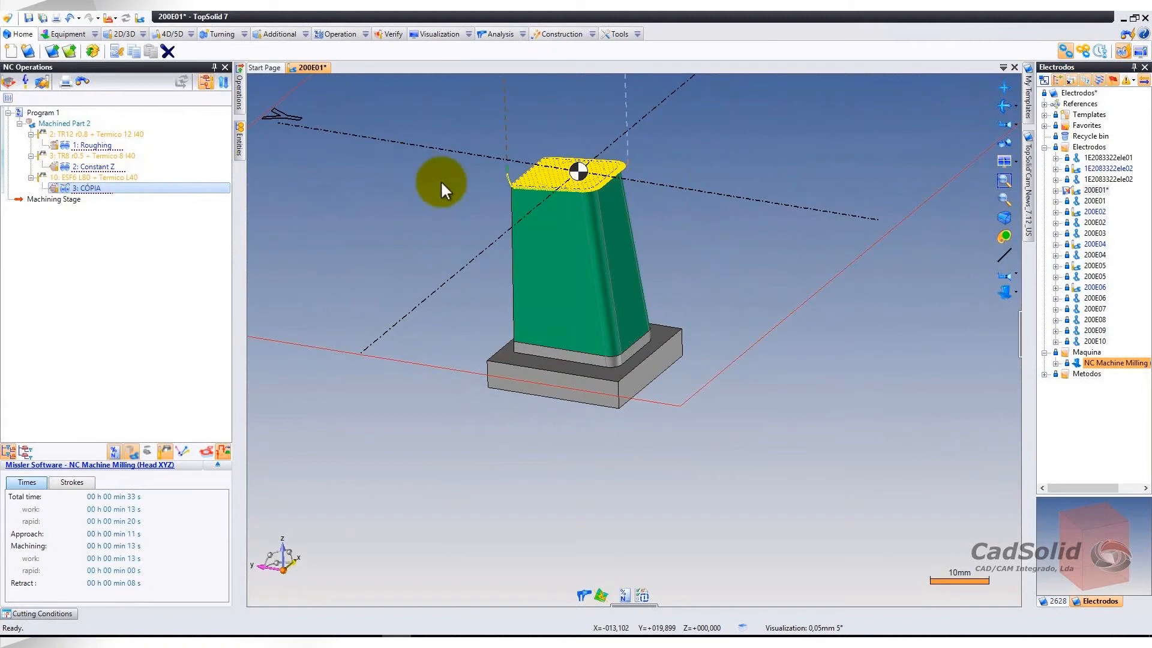
# Create a new method from the Roughing, Constant Z and CÓPIA operations, open its document and accept the definition.
pyautogui.click(93, 146)
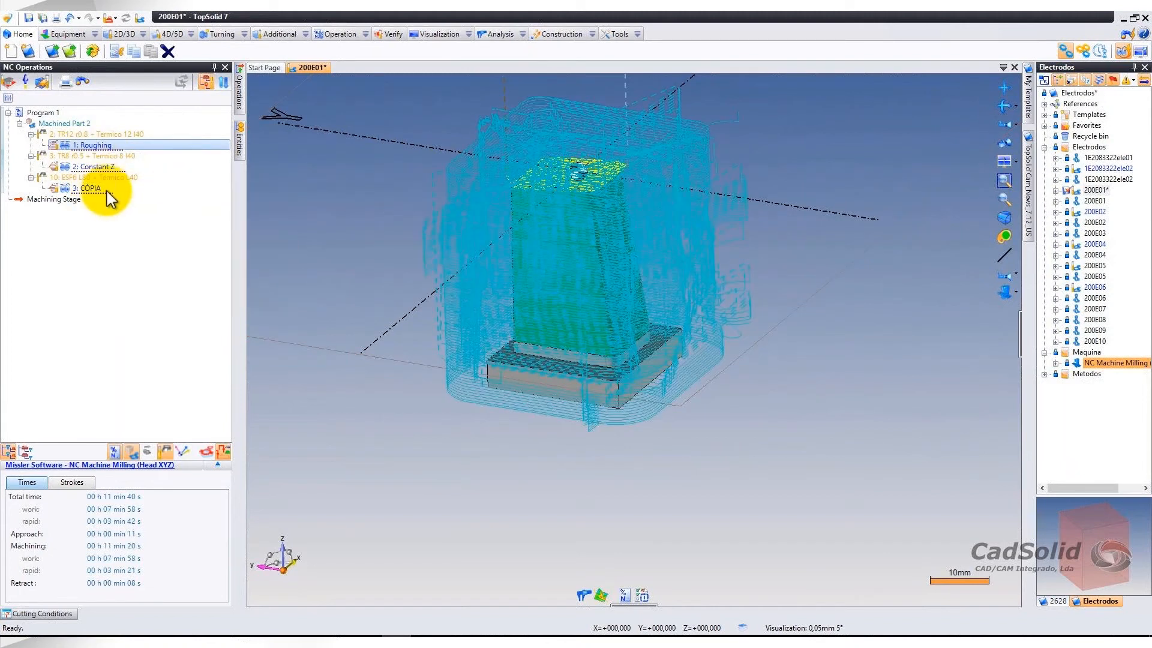
pyautogui.keyDown('shift'); pyautogui.click(88, 189); pyautogui.keyUp('shift')
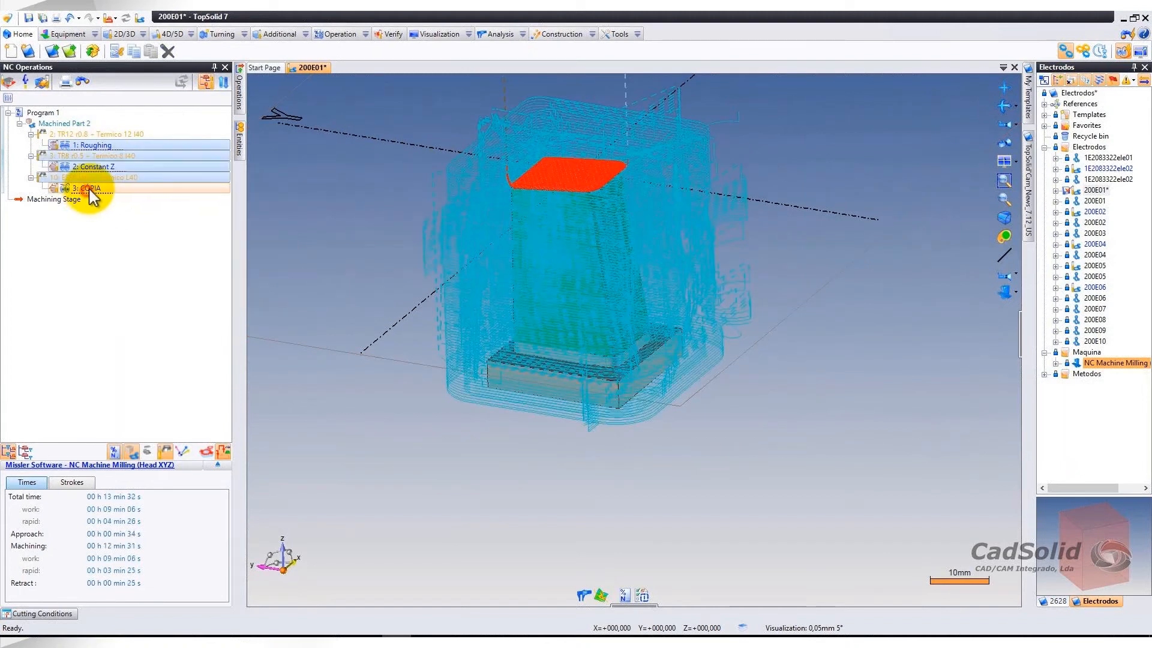
pyautogui.rightClick(90, 168)
pyautogui.moveTo(154, 316)
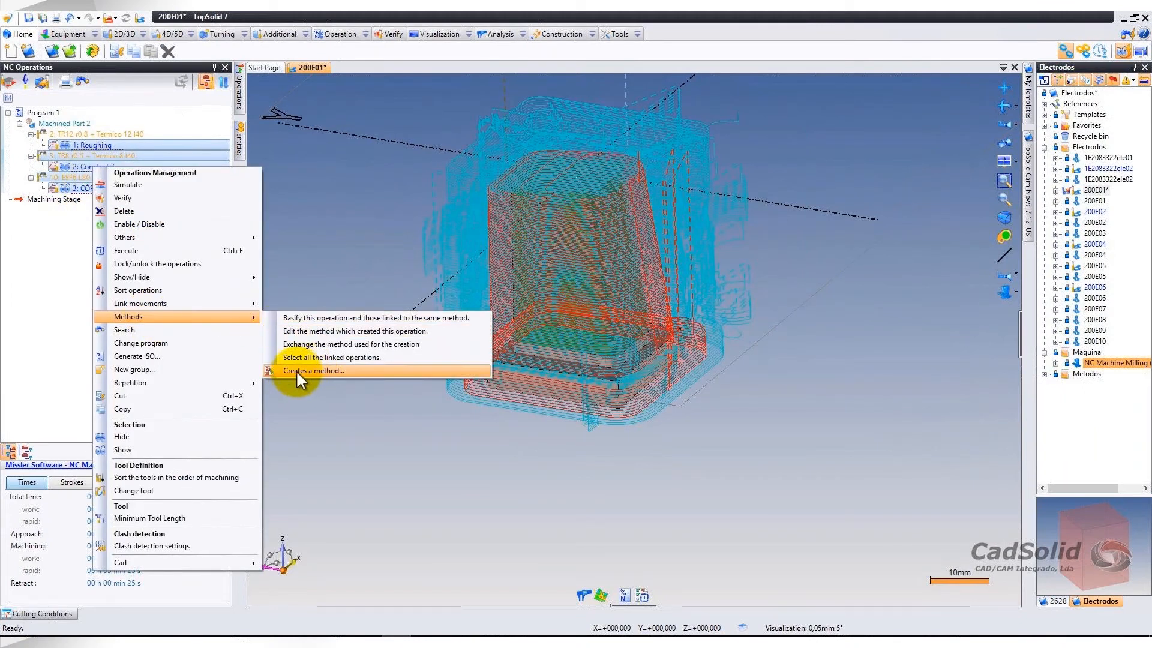
pyautogui.click(323, 368)
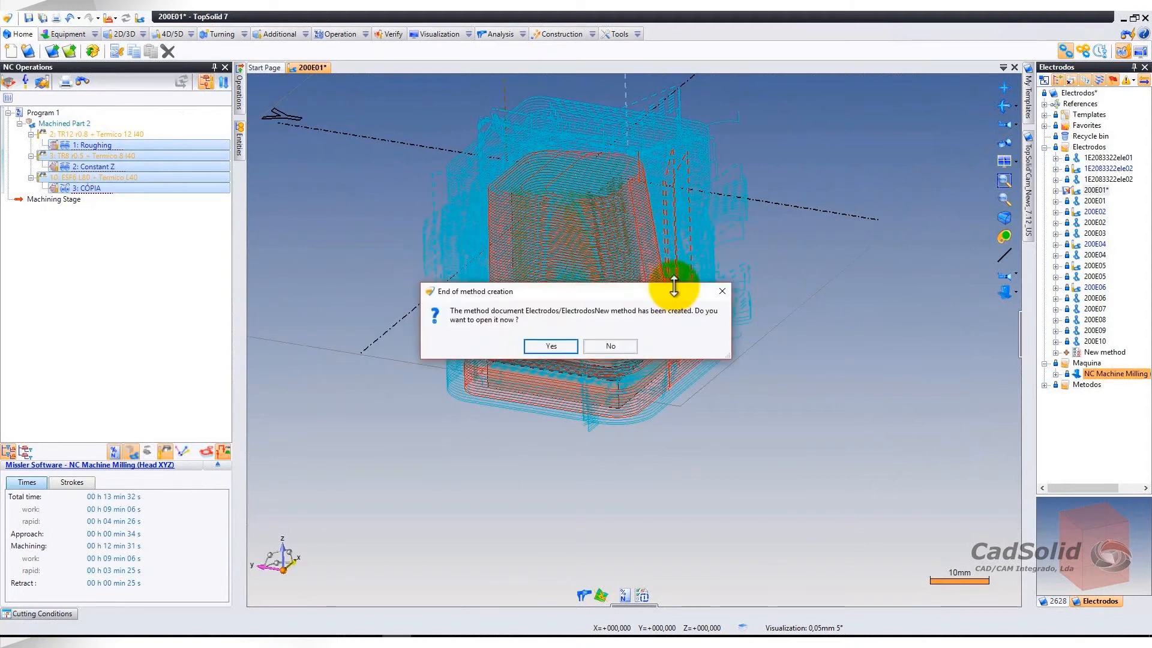
pyautogui.click(551, 346)
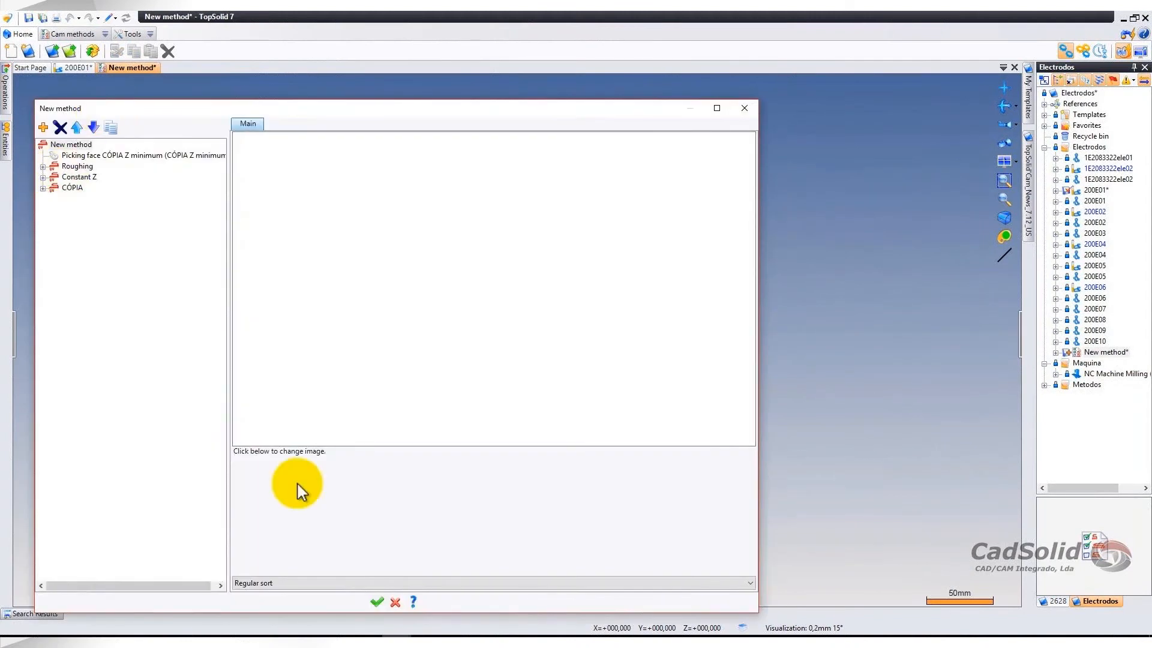
pyautogui.click(378, 601)
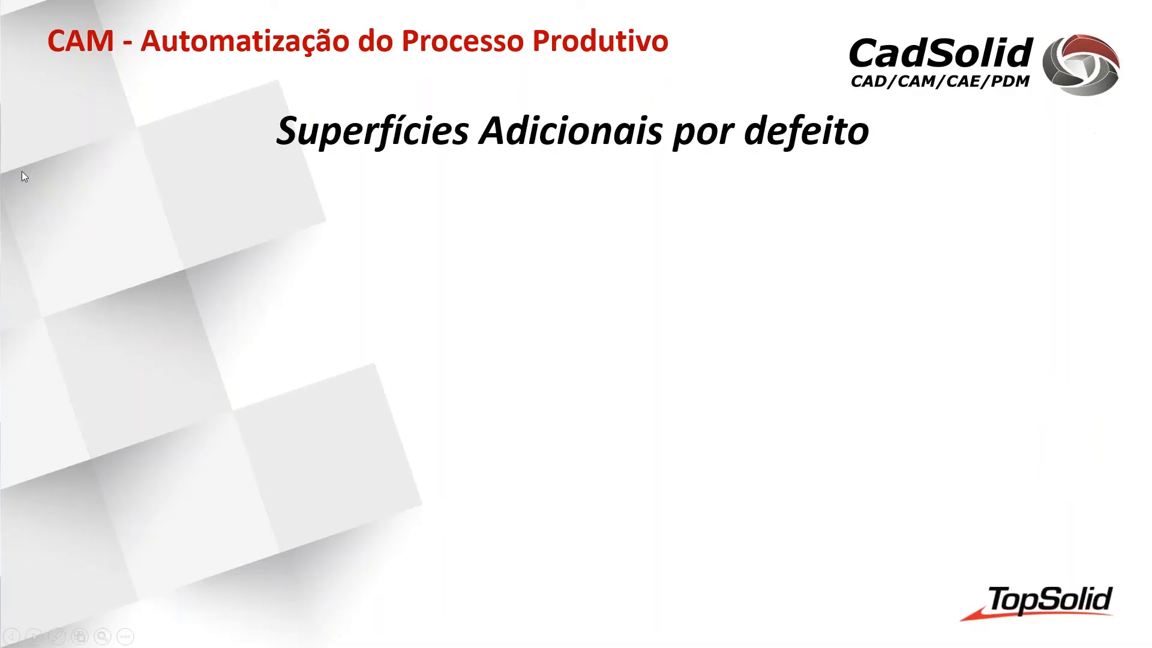
pyautogui.click(21, 171)
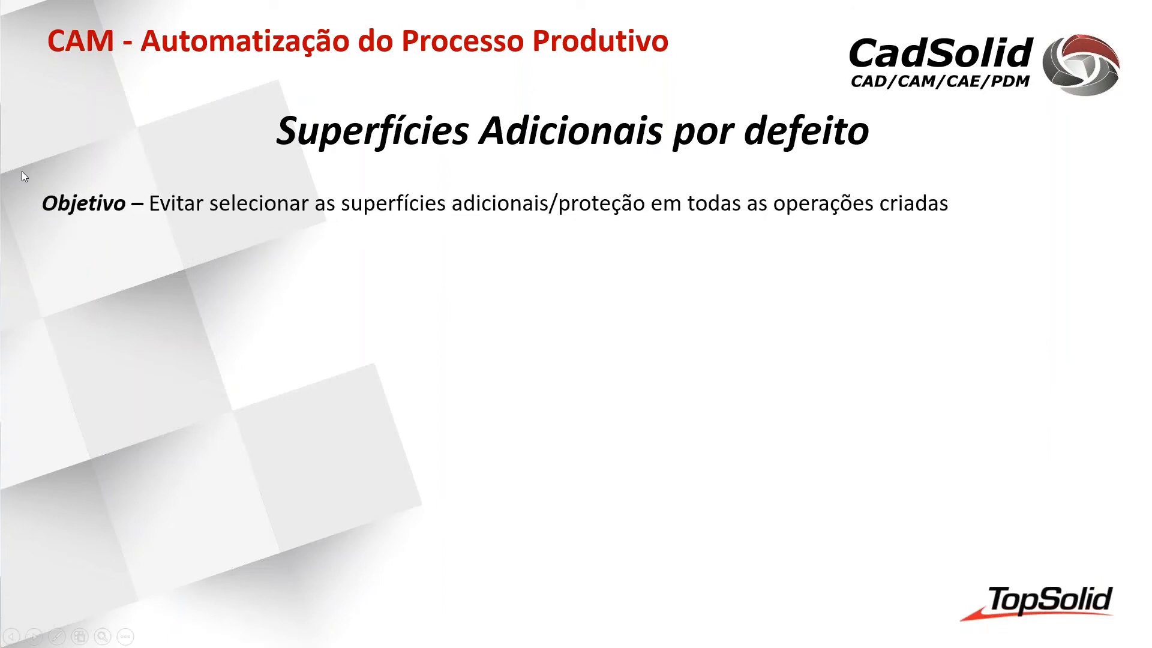
pyautogui.click(22, 171)
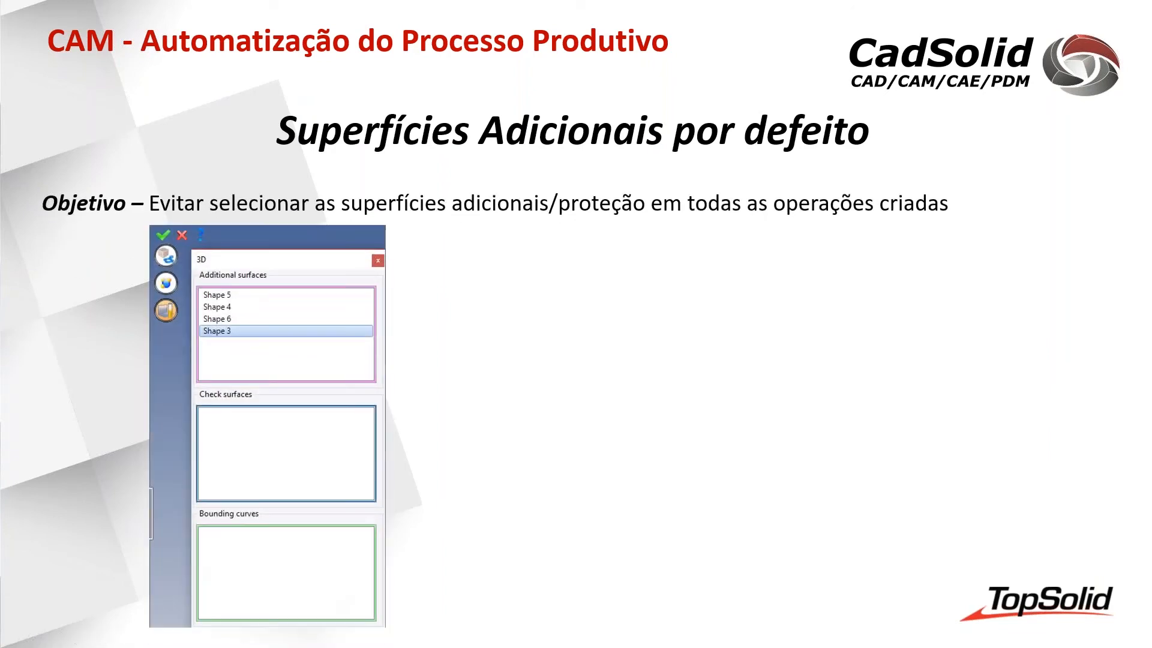
pyautogui.press('Right')
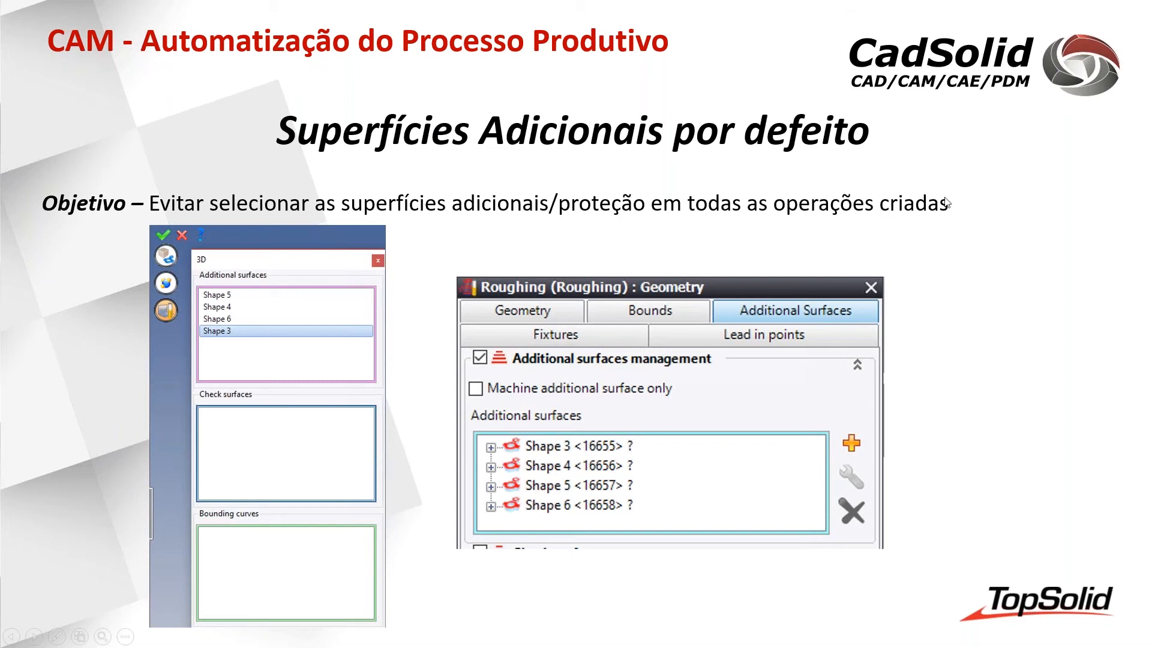
pyautogui.click(552, 281)
pyautogui.click(175, 616)
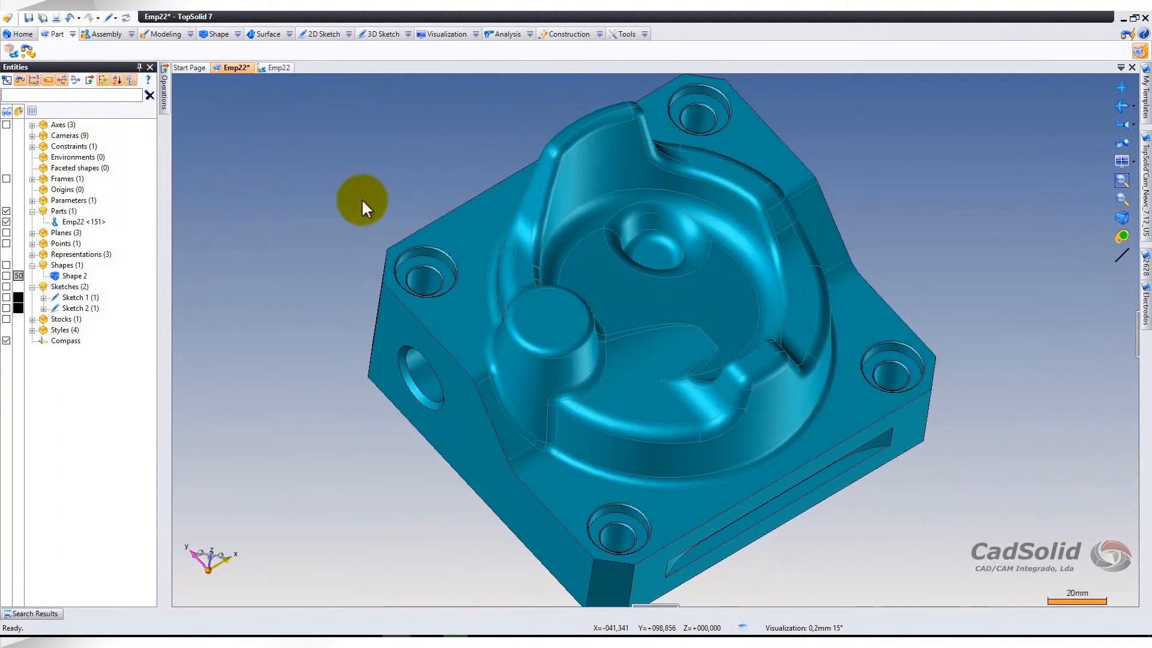
# Close the four counterbored corner holes of the Emp22 part with Filled surfaces on their upper circular edges.
pyautogui.click(258, 35)
pyautogui.click(73, 49)
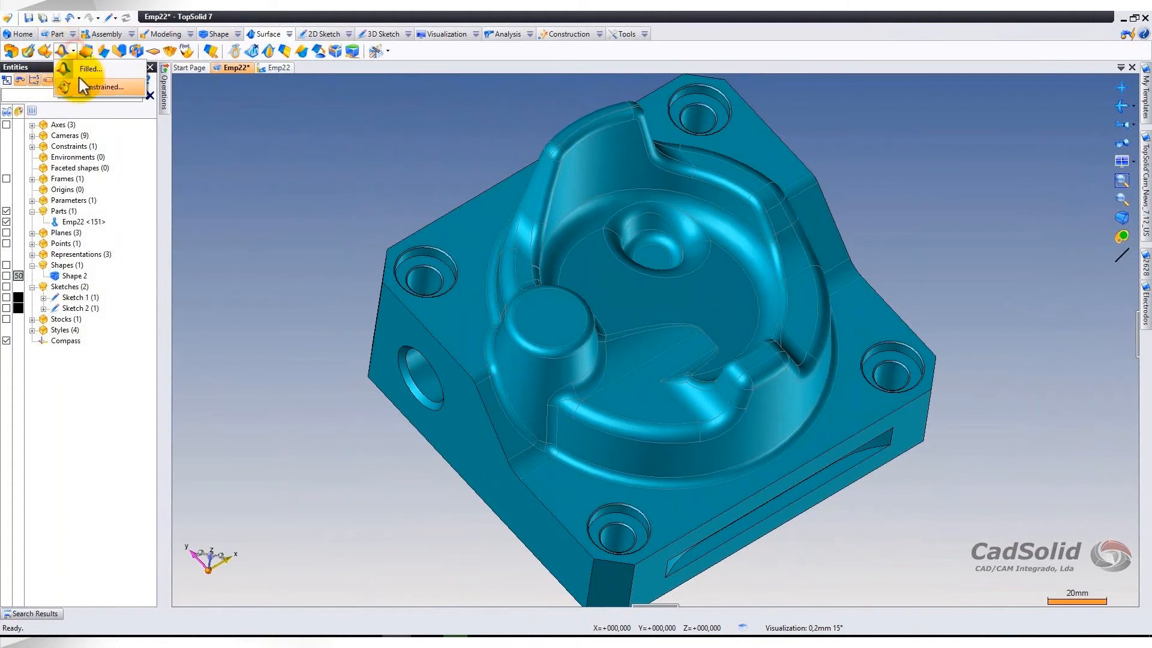
pyautogui.click(88, 69)
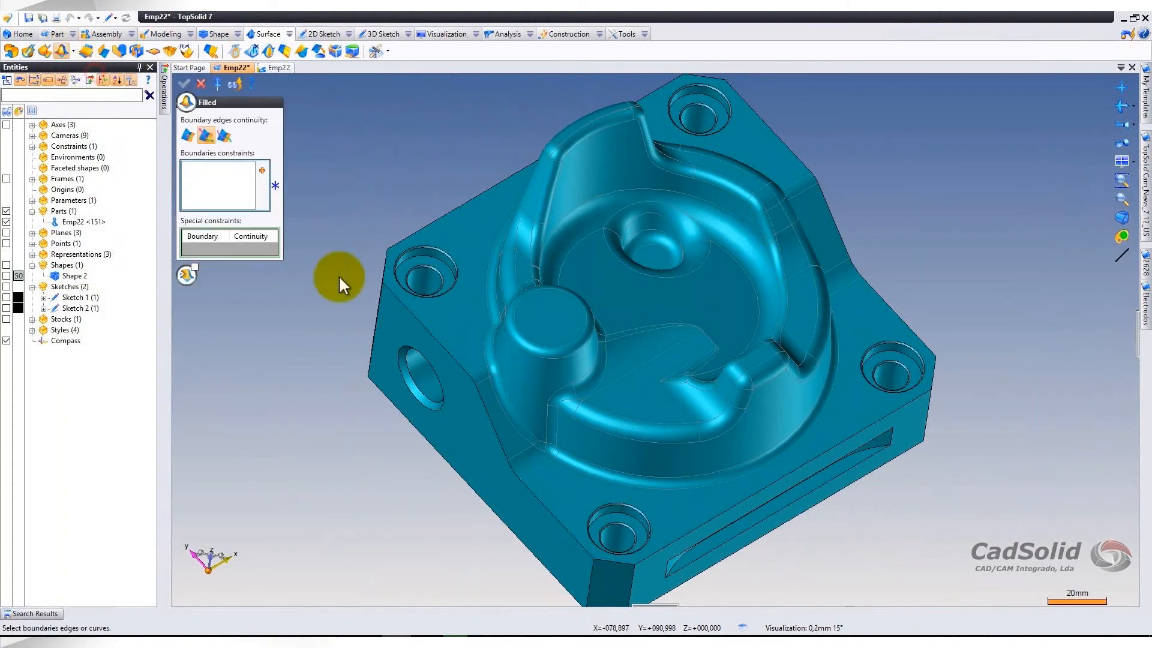
pyautogui.scroll(5, 459, 242)
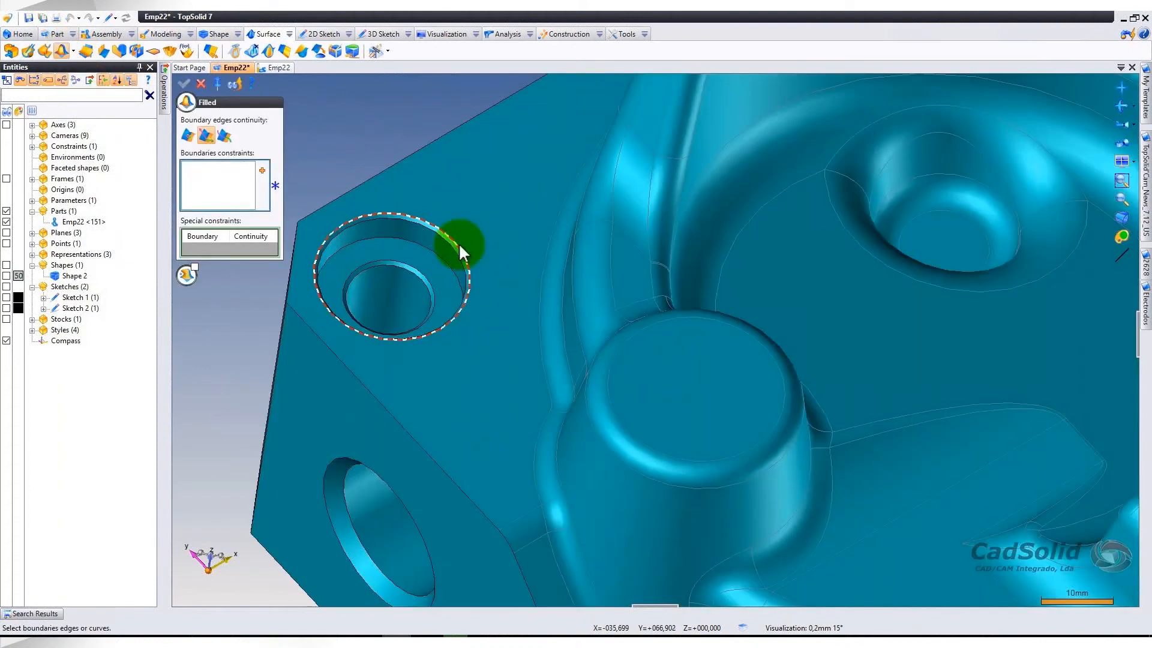
pyautogui.click(458, 243)
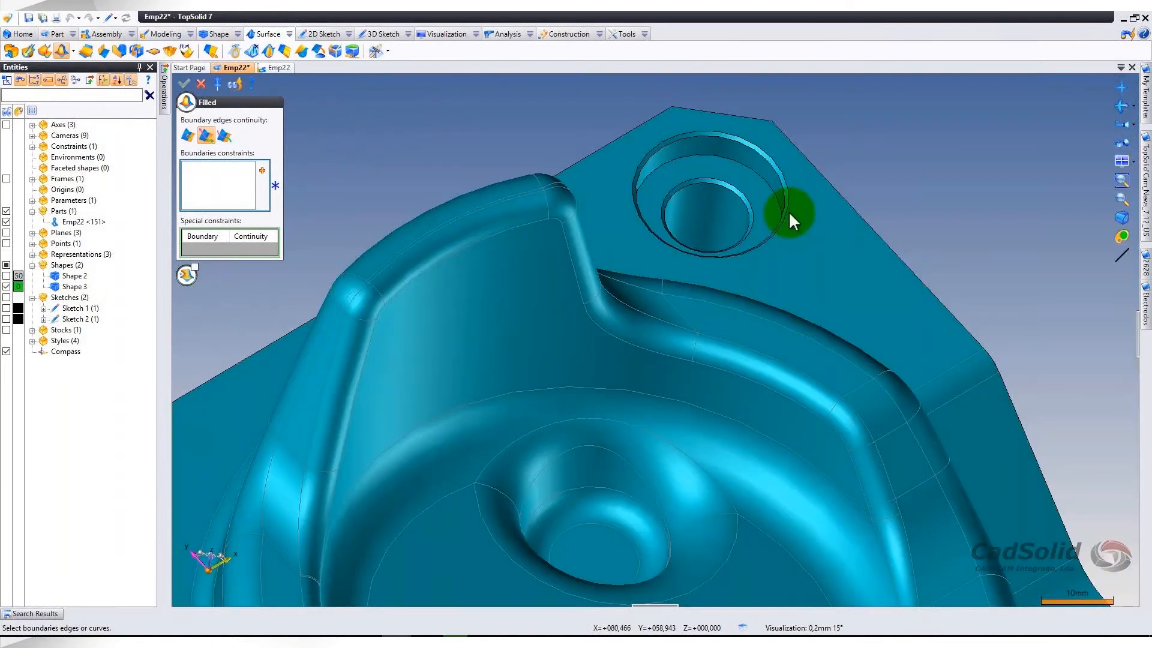
pyautogui.click(788, 210)
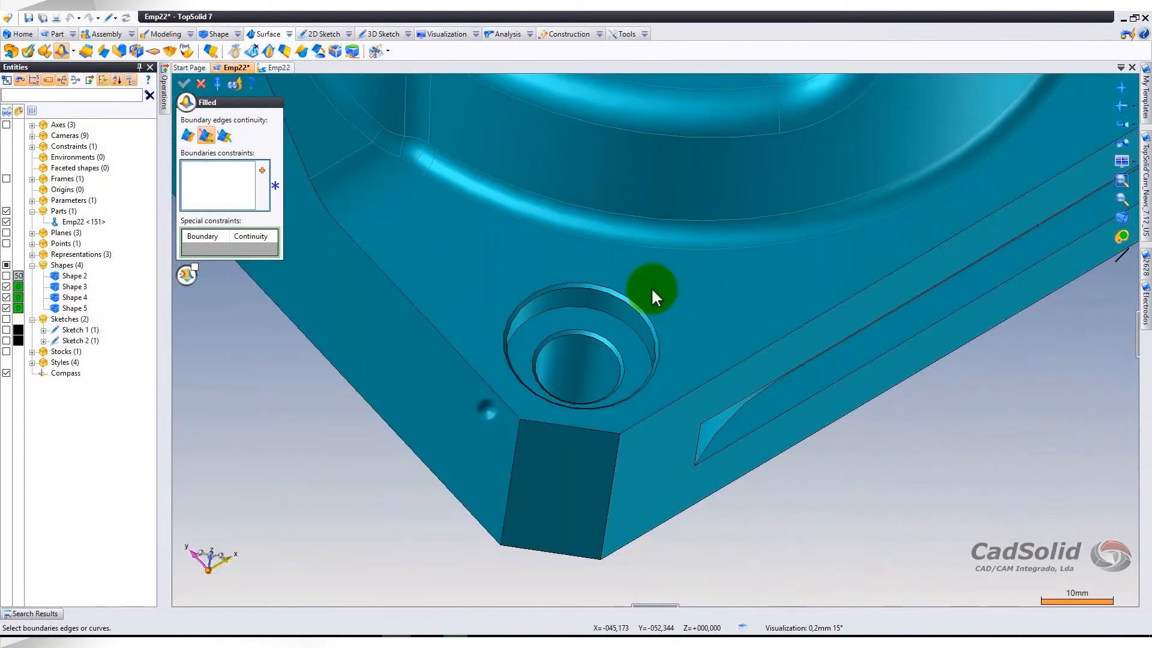
pyautogui.click(649, 292)
pyautogui.rightClick(706, 293)
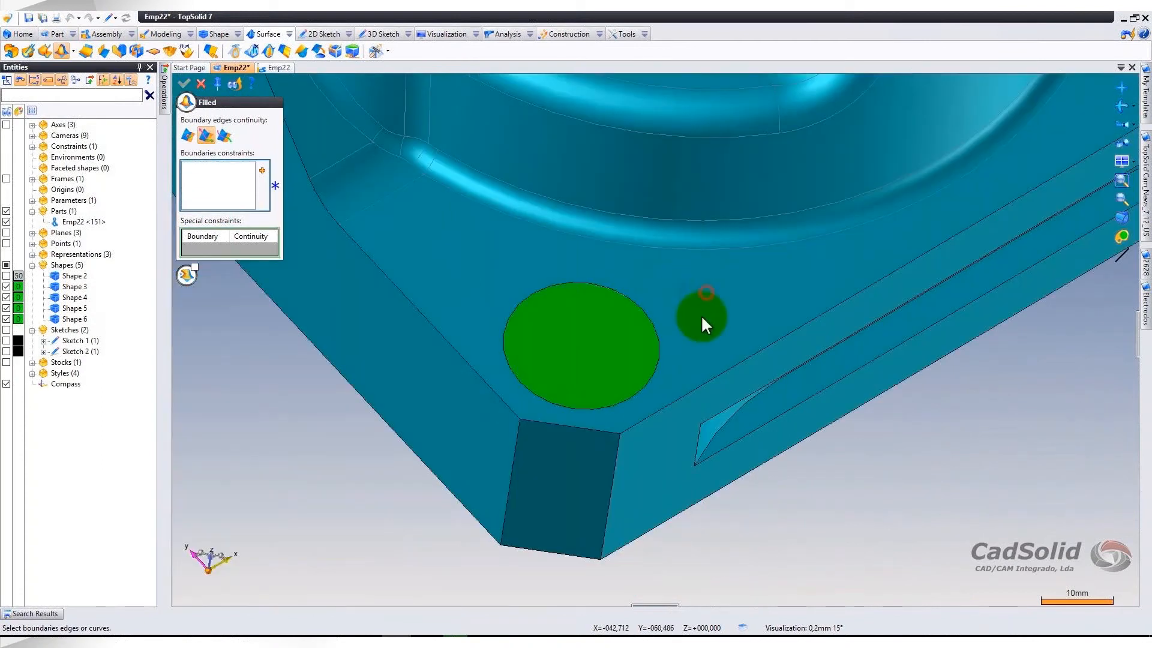
pyautogui.scroll(-3, 700, 315)
pyautogui.click(200, 84)
# Open the 3D machining auxiliaries of the Emp22 part and activate the selection of additional surfaces.
pyautogui.moveTo(658, 180); pyautogui.dragTo(728, 306, button='middle')
pyautogui.rightClick(391, 169)
pyautogui.click(431, 214)
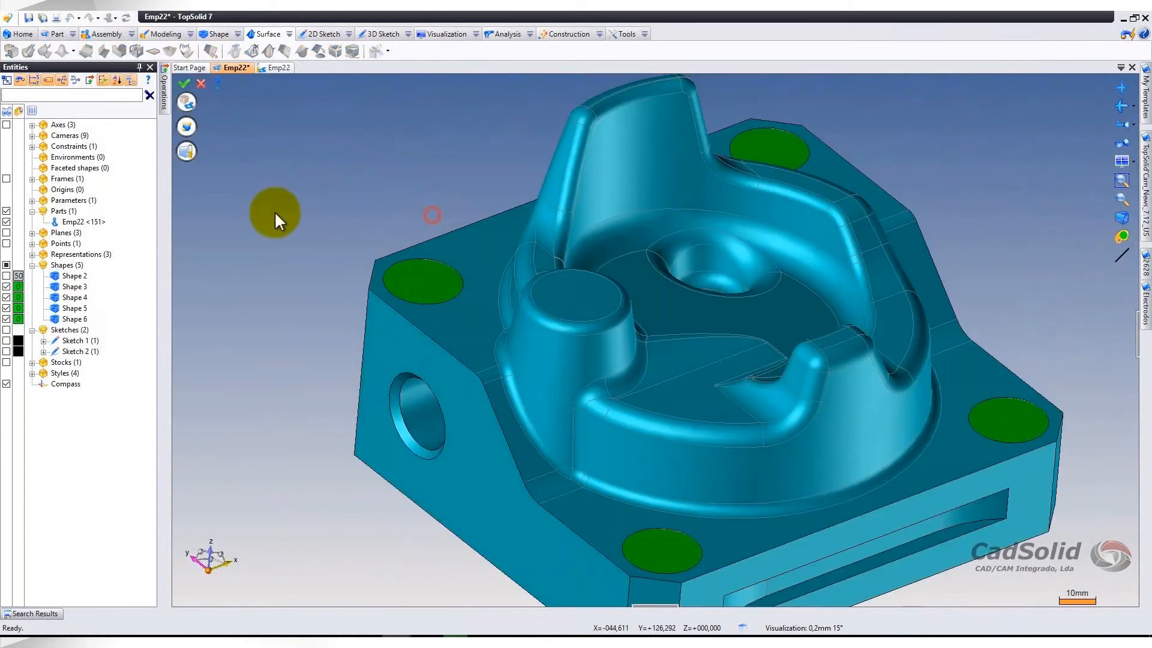
pyautogui.click(187, 151)
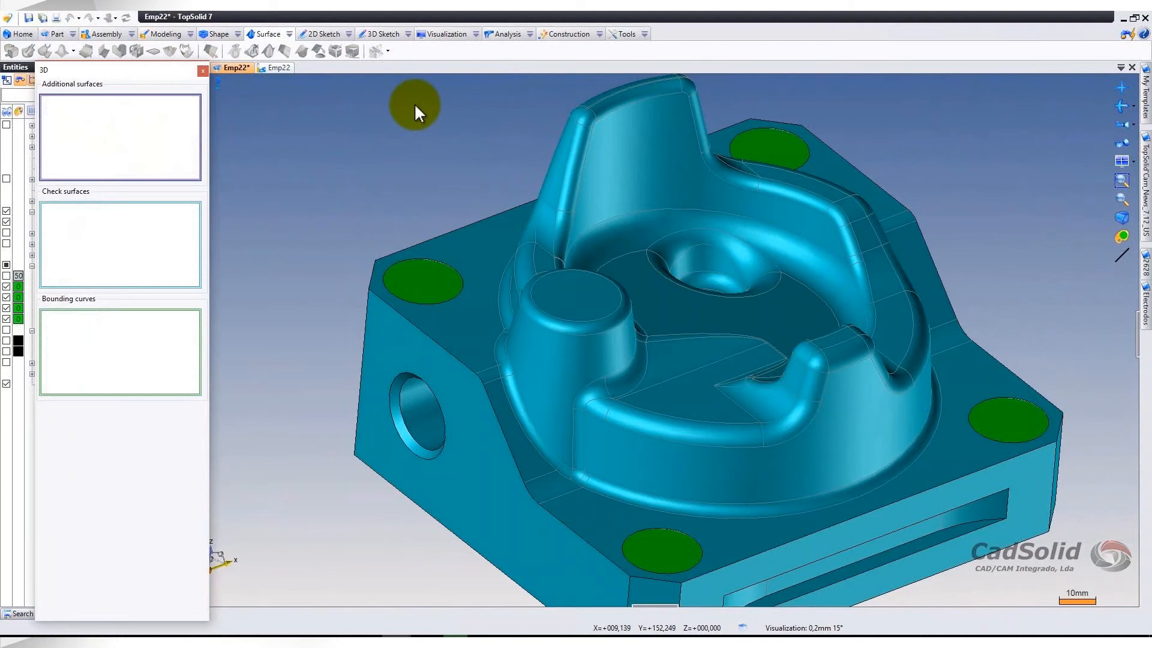
pyautogui.click(443, 37)
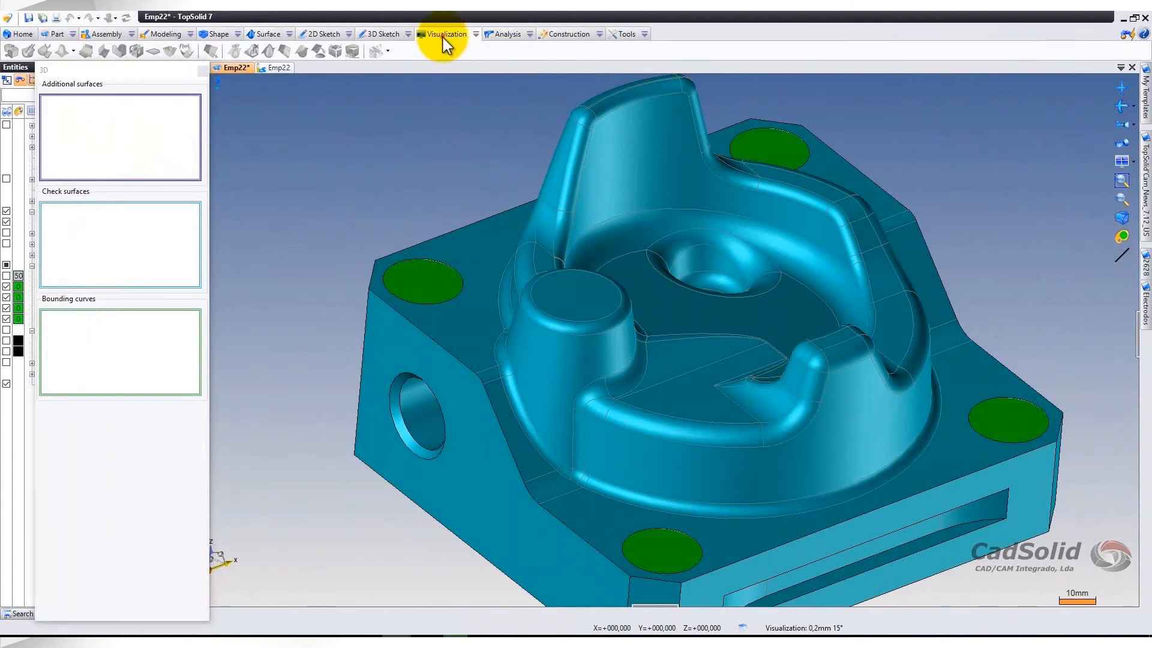
pyautogui.click(128, 130)
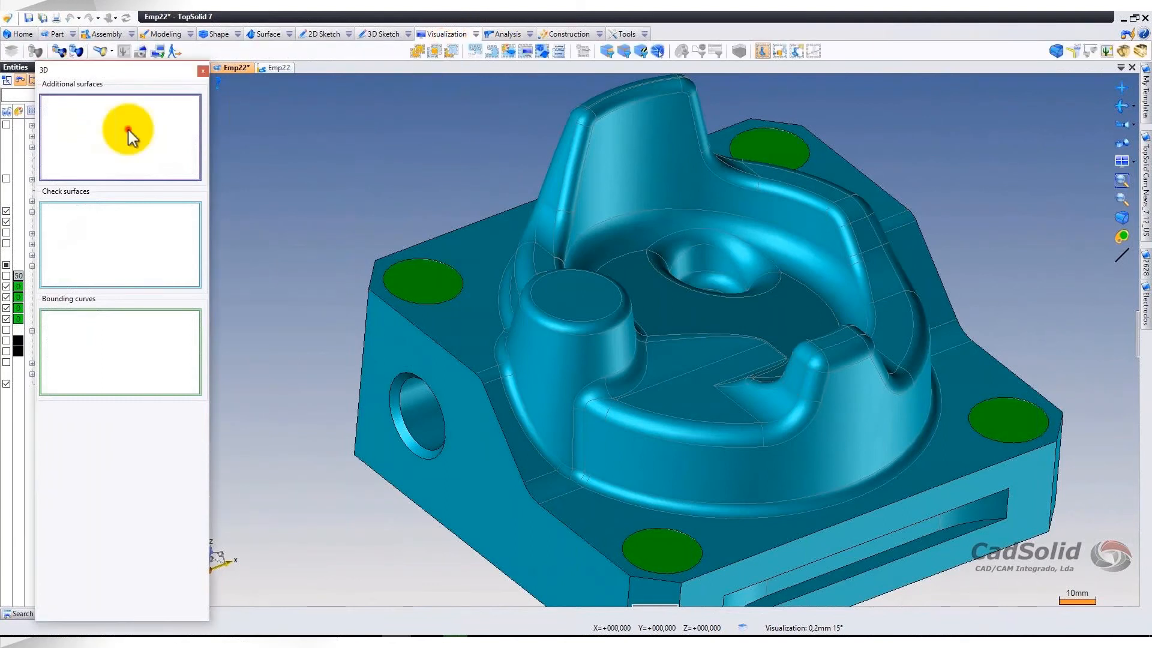
# Select the green filled surfaces by colour attribute as the part's additional surfaces and accept the selection.
pyautogui.click(509, 52)
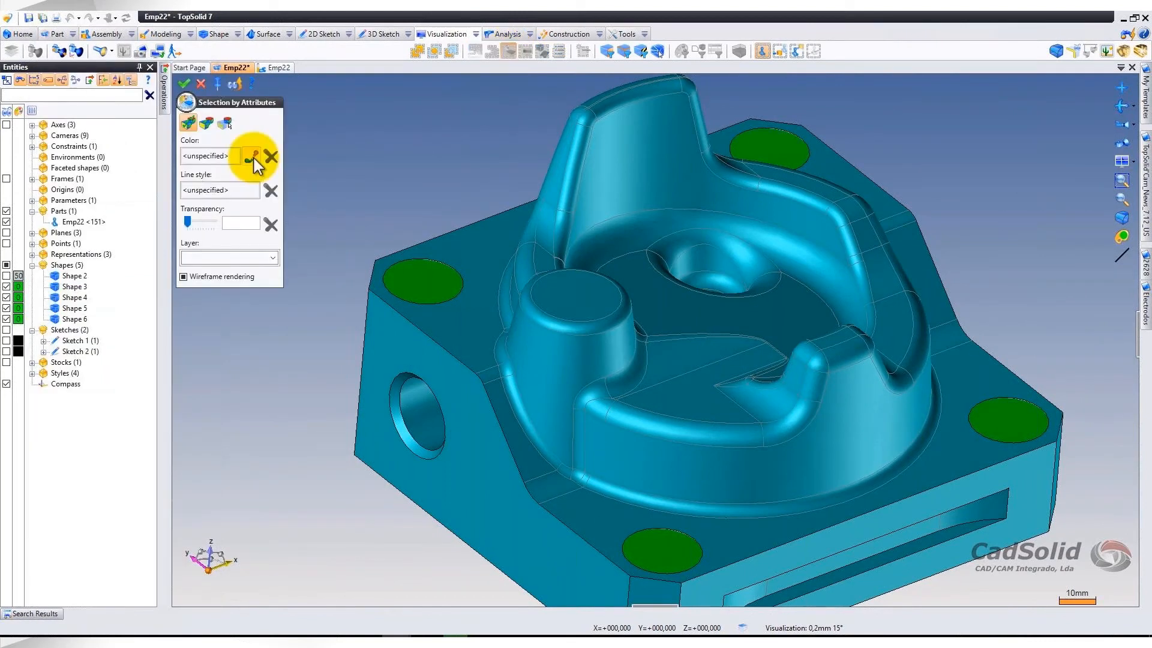
pyautogui.click(253, 158)
pyautogui.click(403, 271)
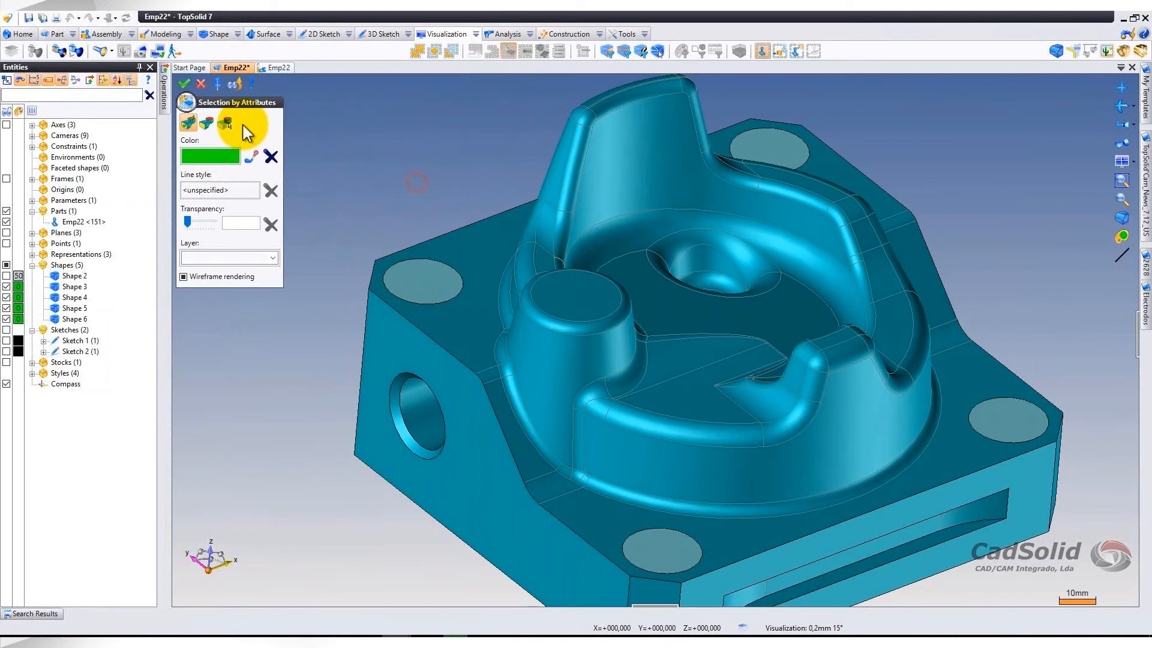
pyautogui.click(203, 83)
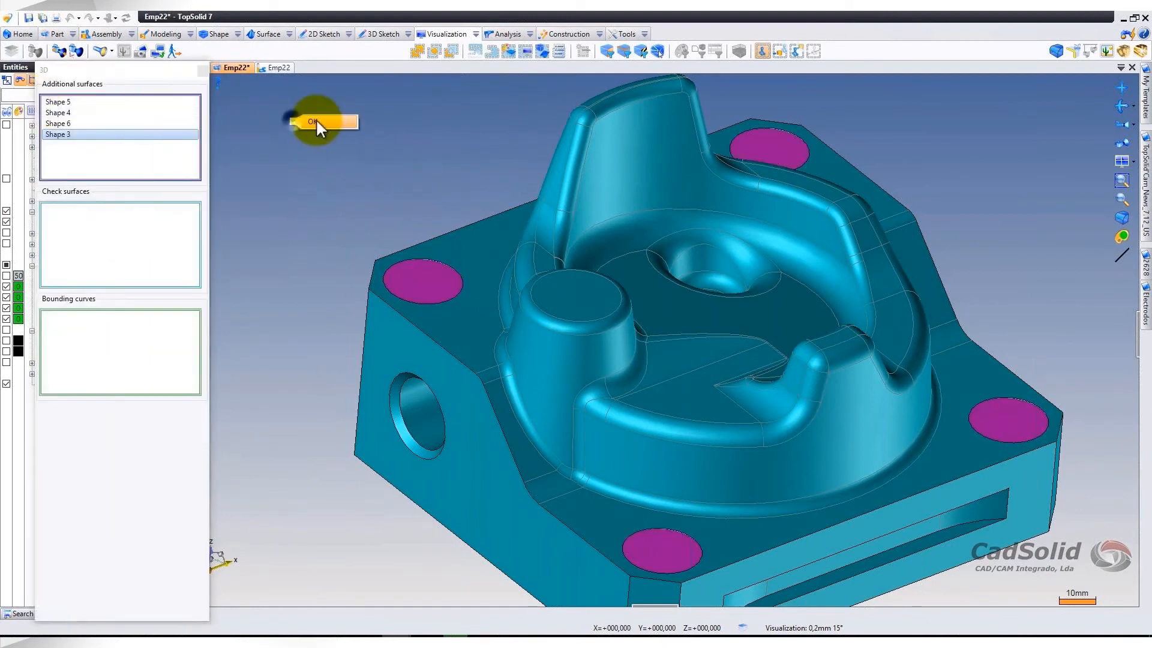
pyautogui.click(316, 120)
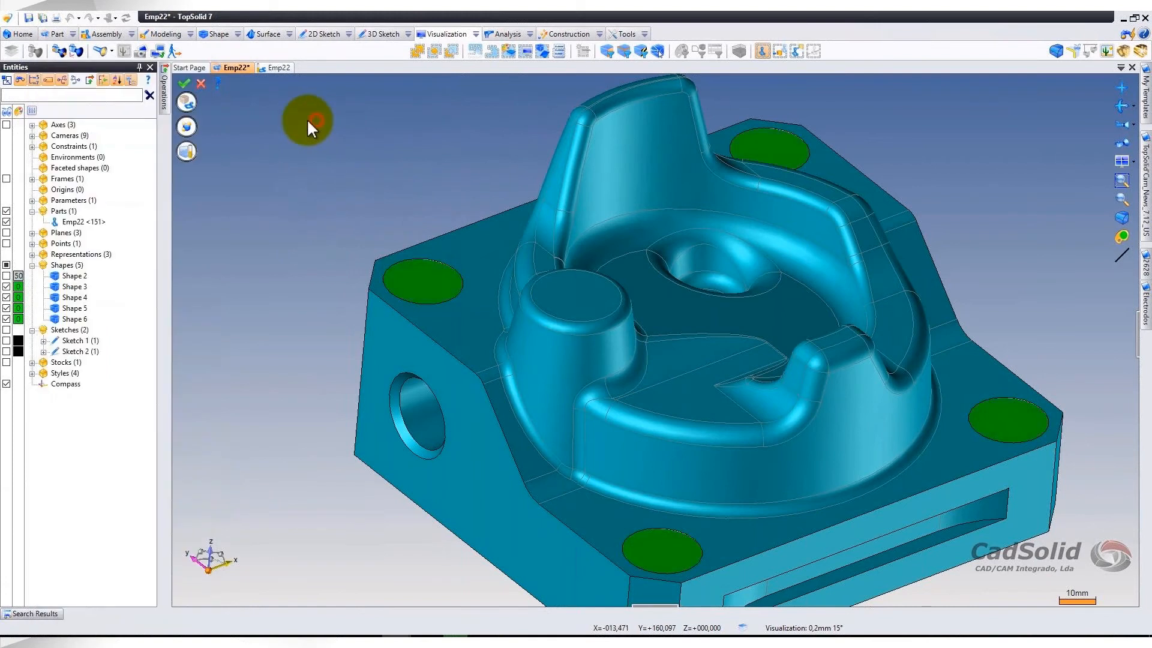
# Save the Emp22 part and switch to its machining document.
pyautogui.rightClick(279, 68)
pyautogui.click(288, 74)
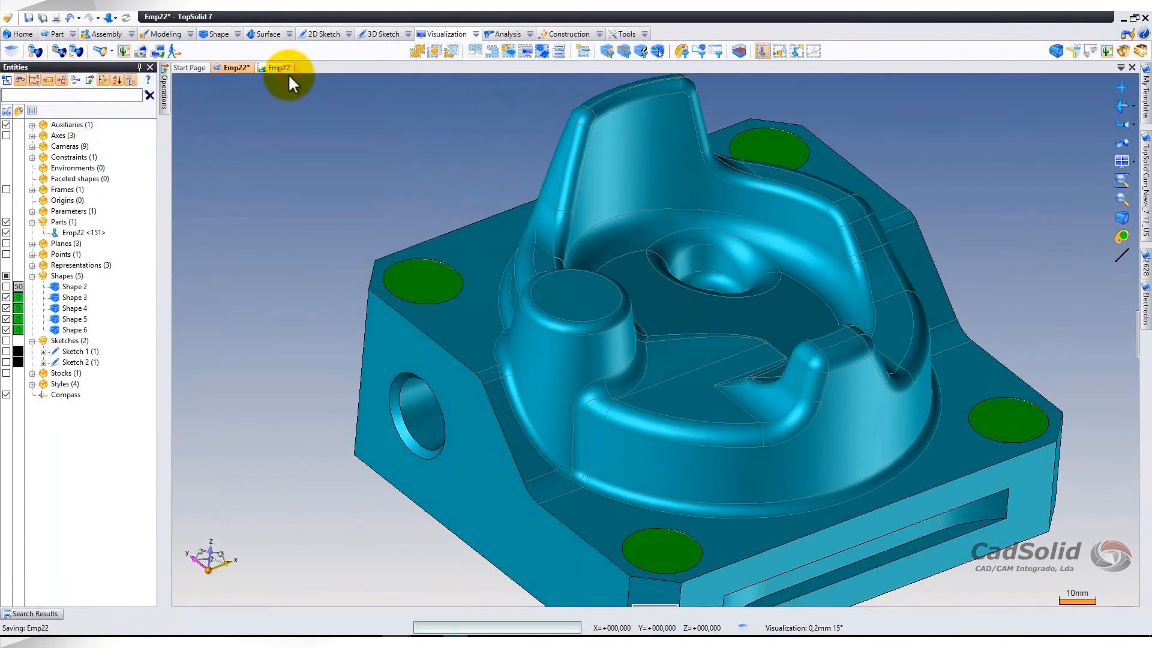
pyautogui.click(254, 71)
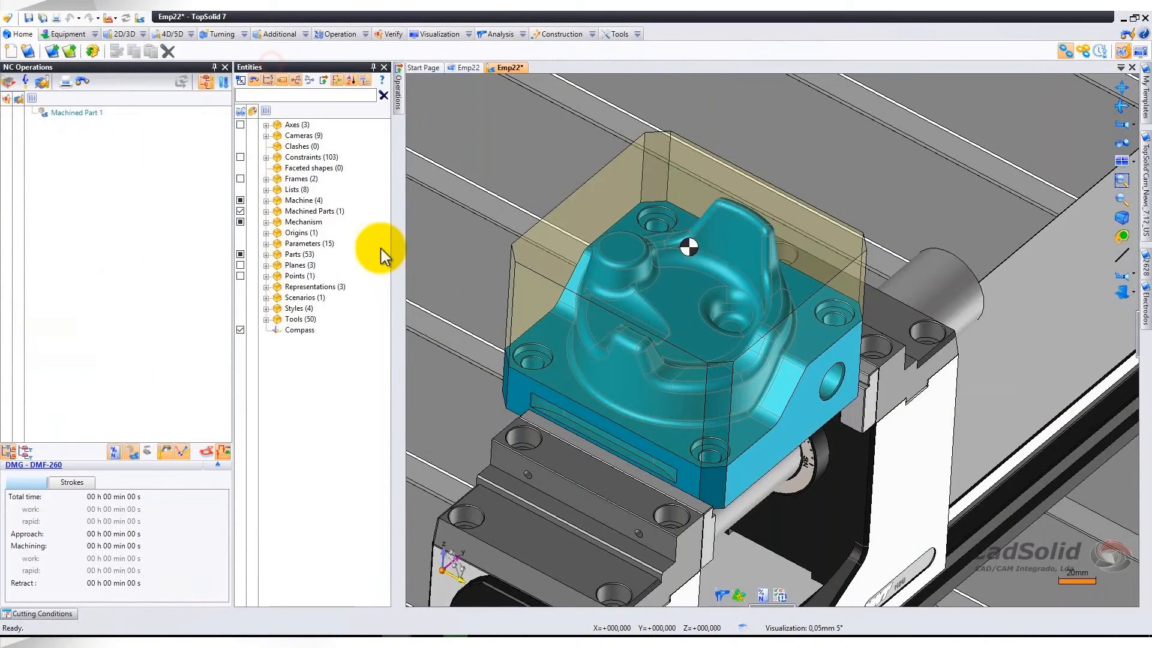
# Expand the Emp22 part's auxiliaries among the machining document's entities and show its additional surfaces.
pyautogui.moveTo(588, 312); pyautogui.dragTo(624, 326, button='middle')
pyautogui.click(266, 253)
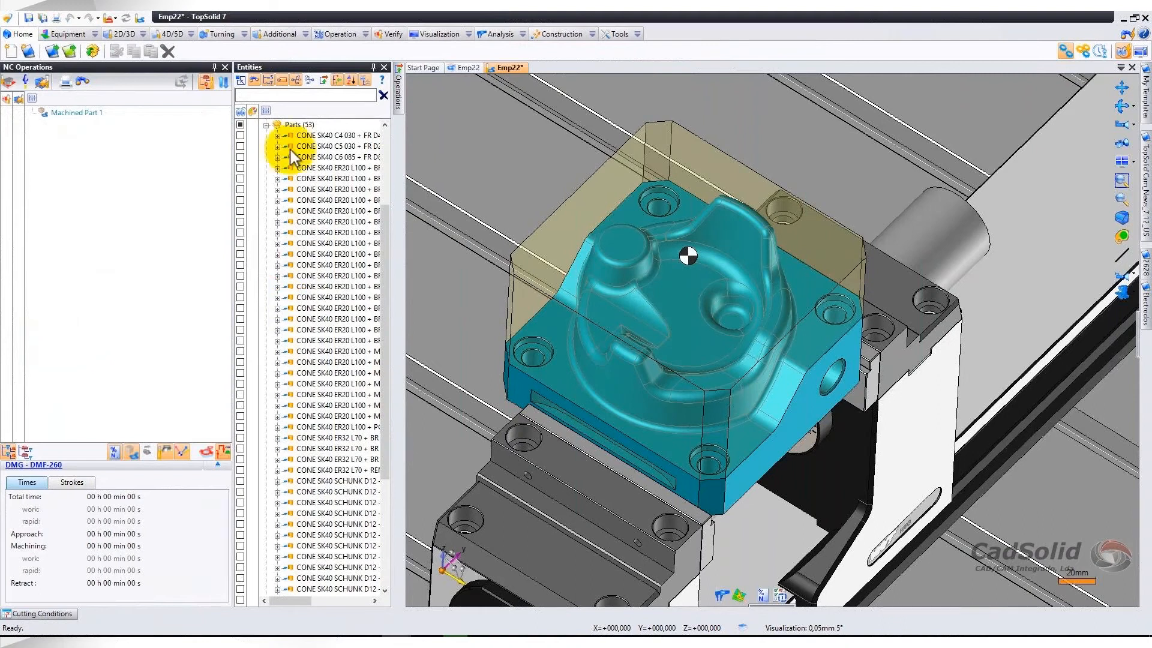
pyautogui.scroll(-6, 294, 300)
pyautogui.click(297, 504)
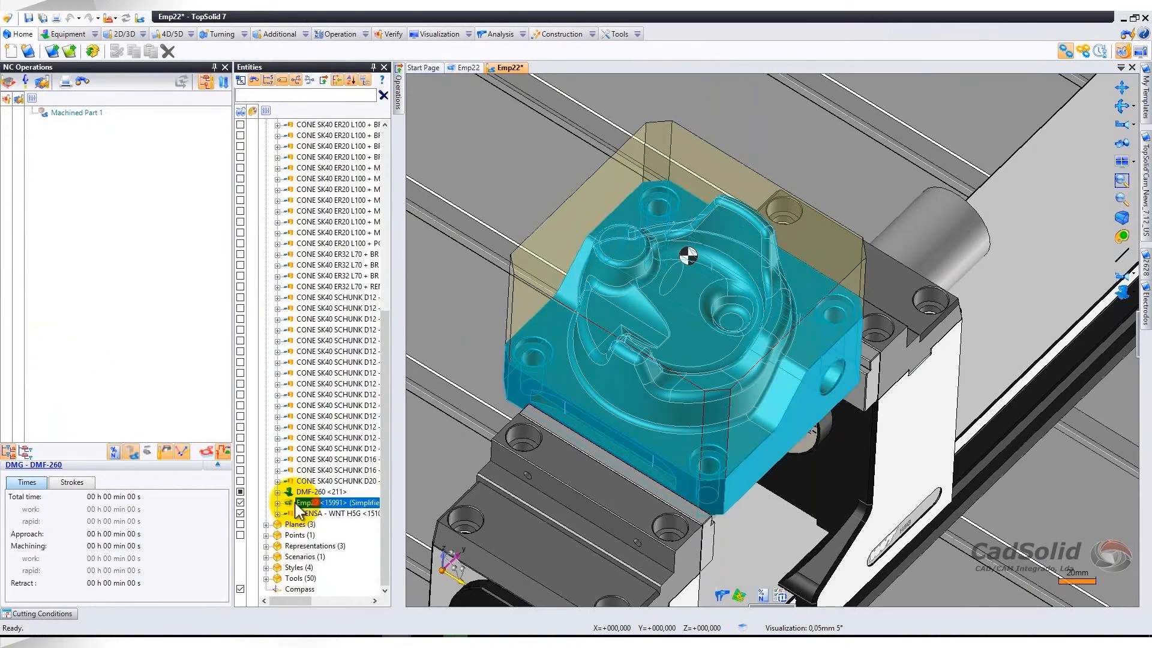
pyautogui.doubleClick(298, 506)
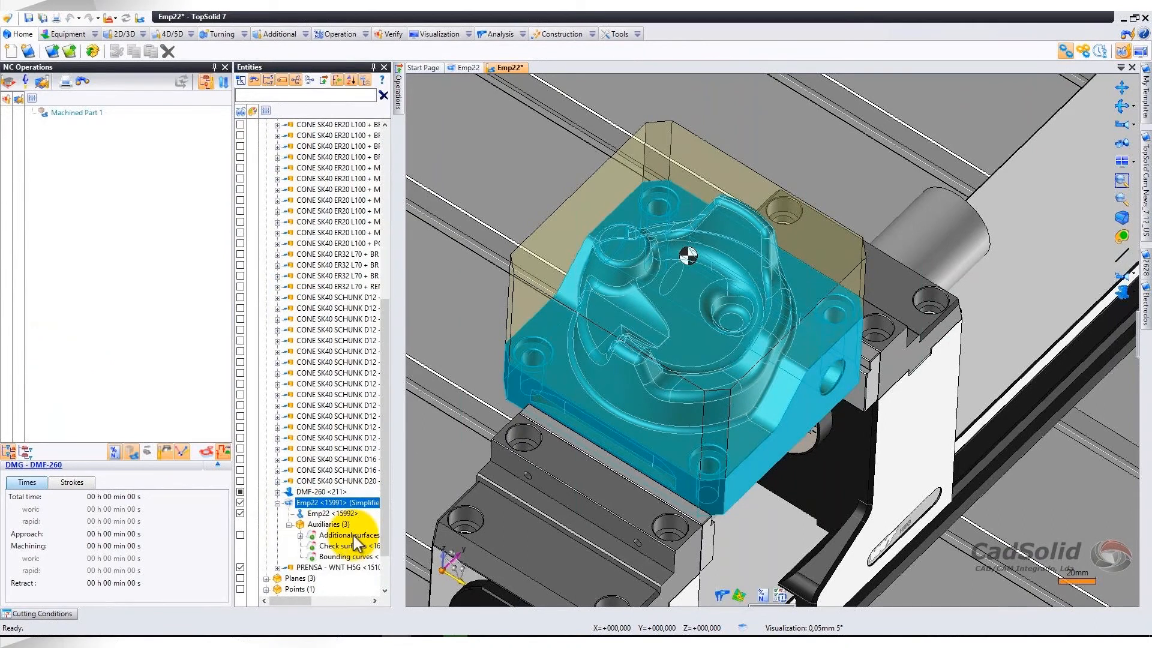
pyautogui.click(350, 535)
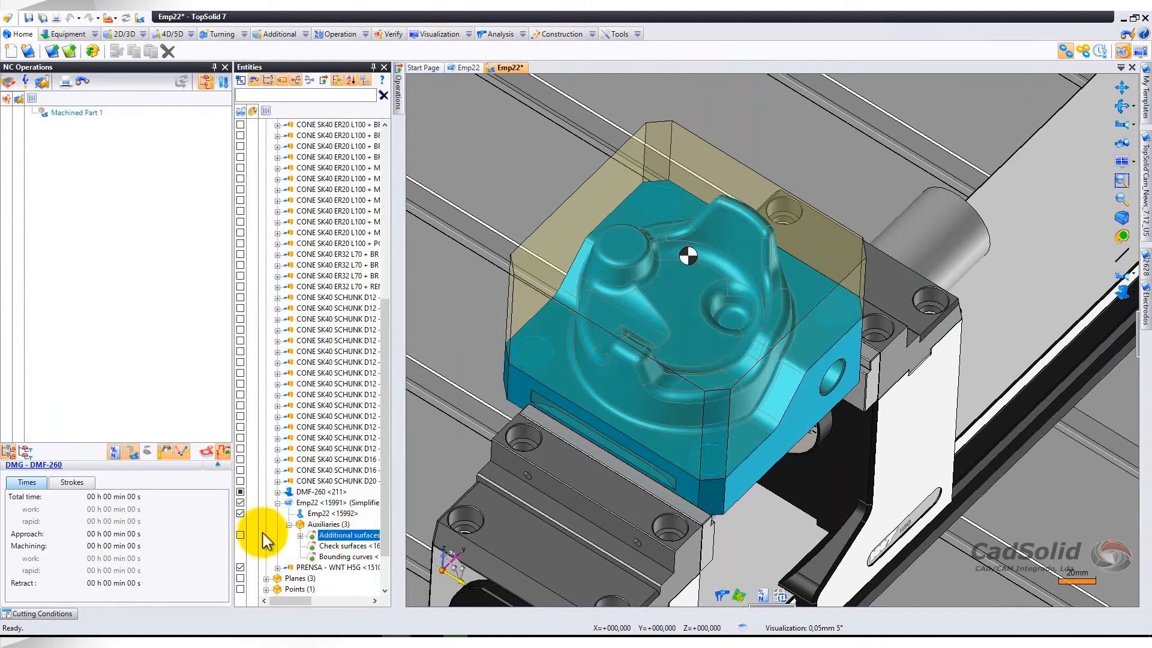
pyautogui.click(241, 534)
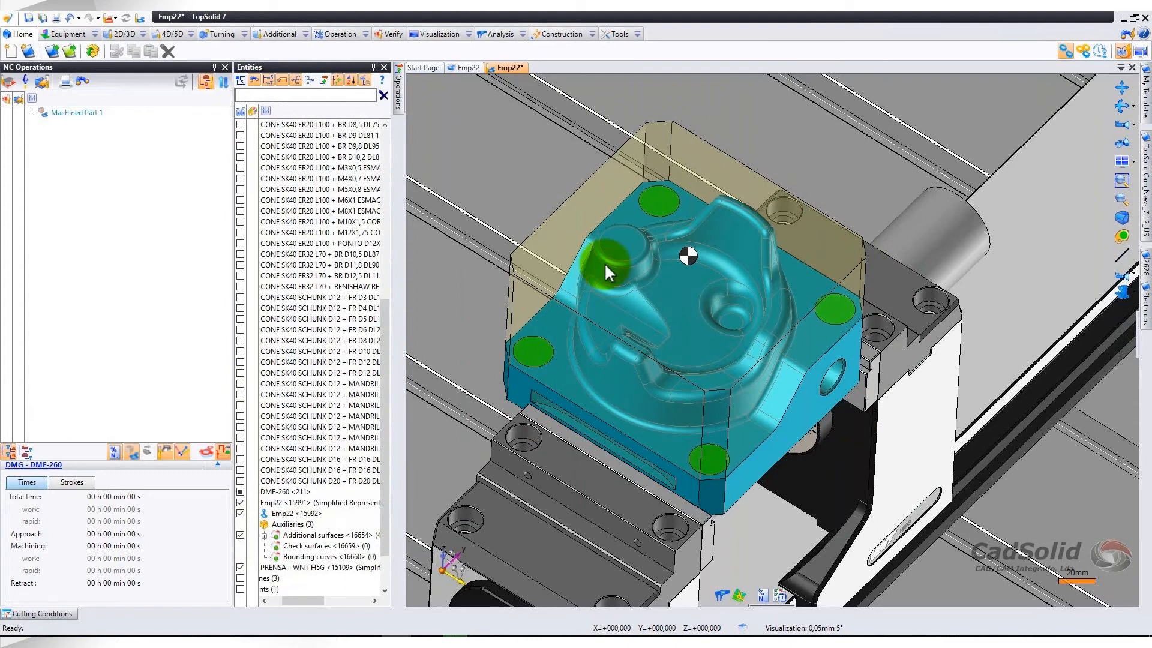
# Start a Roughing operation, check the additional surfaces in its geometry settings, and cancel the operation.
pyautogui.scroll(-5, 603, 262)
pyautogui.scroll(2, 693, 379)
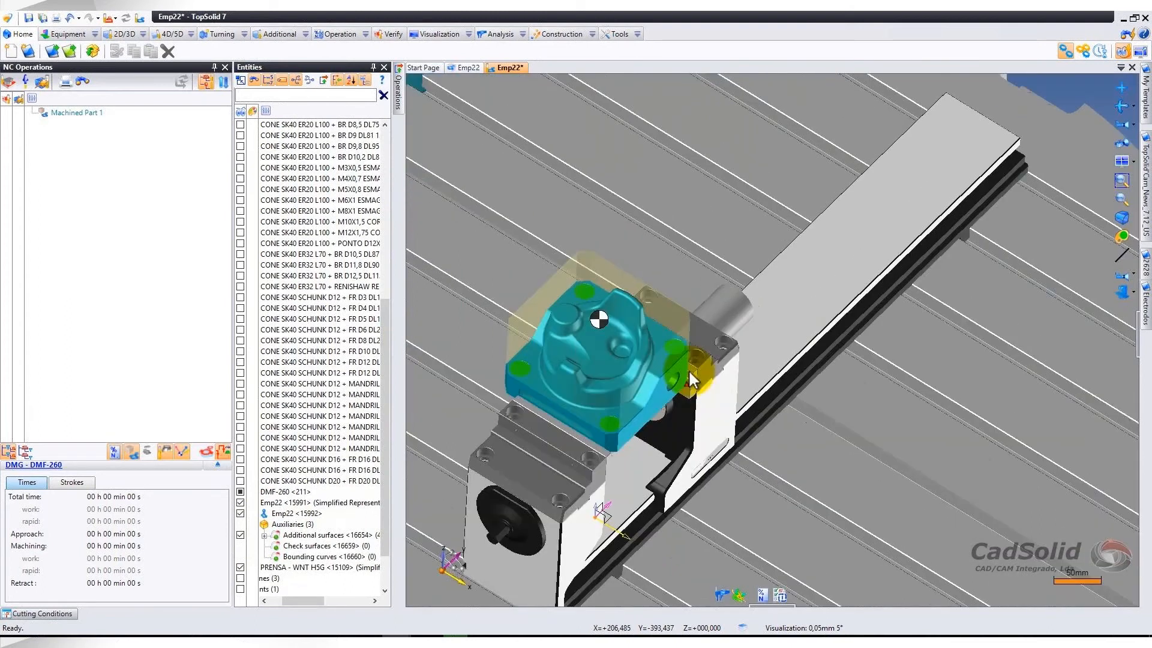
pyautogui.moveTo(689, 373); pyautogui.dragTo(688, 352, button='middle')
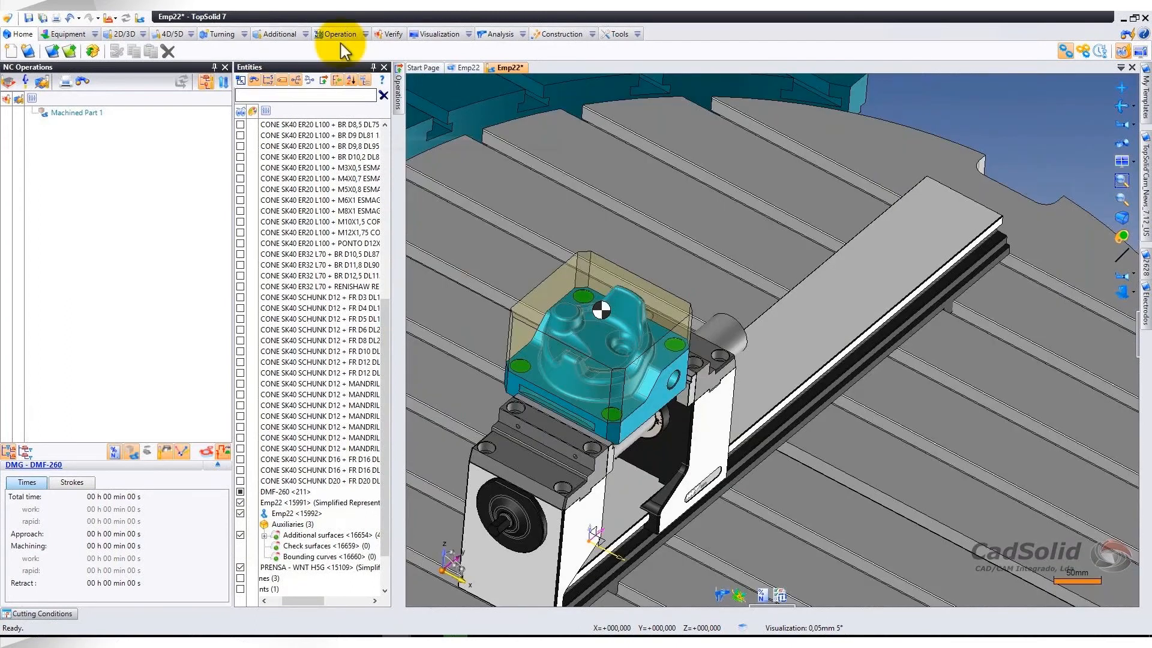
pyautogui.rightClick(958, 124)
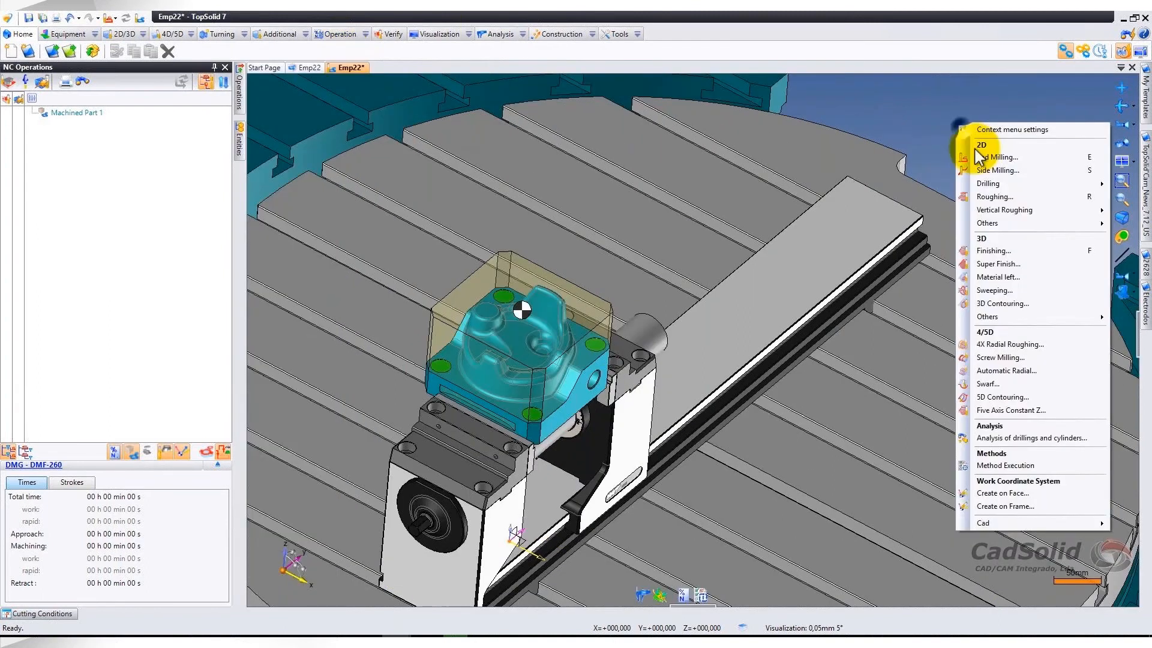
pyautogui.click(978, 157)
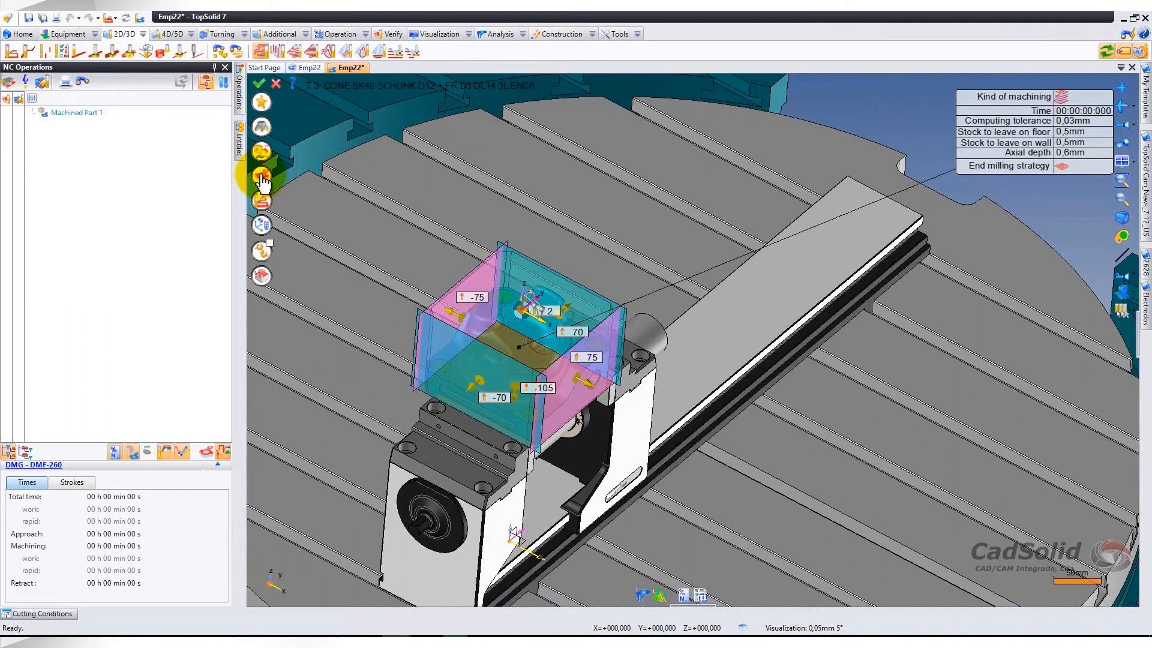
pyautogui.click(262, 178)
pyautogui.click(185, 79)
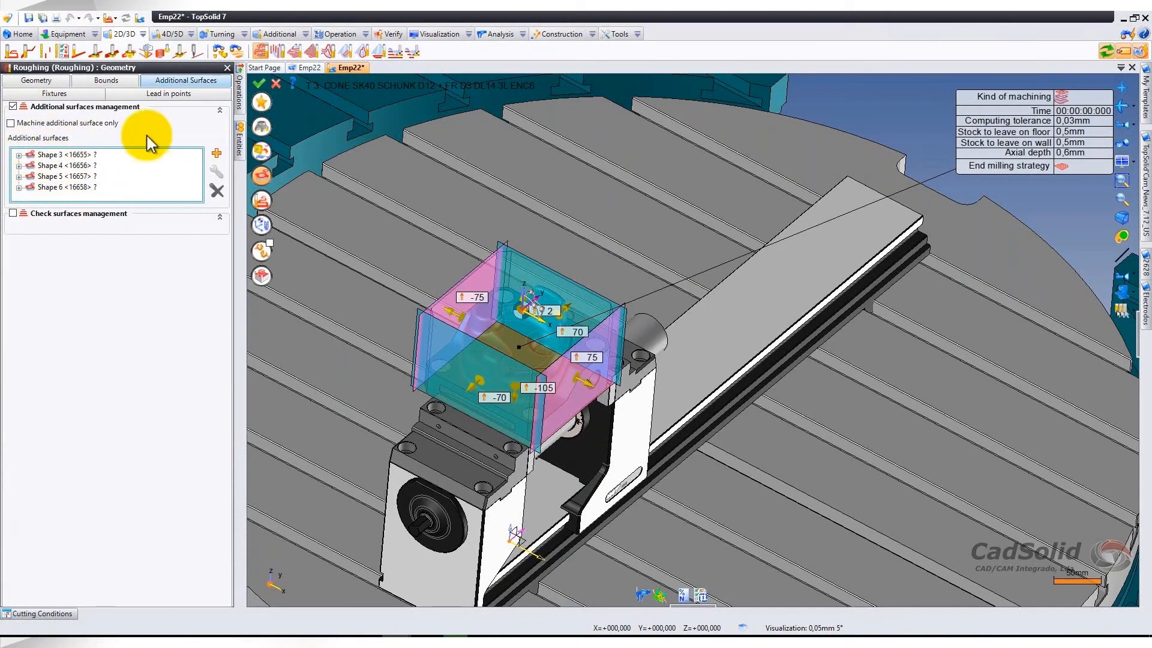
pyautogui.click(273, 81)
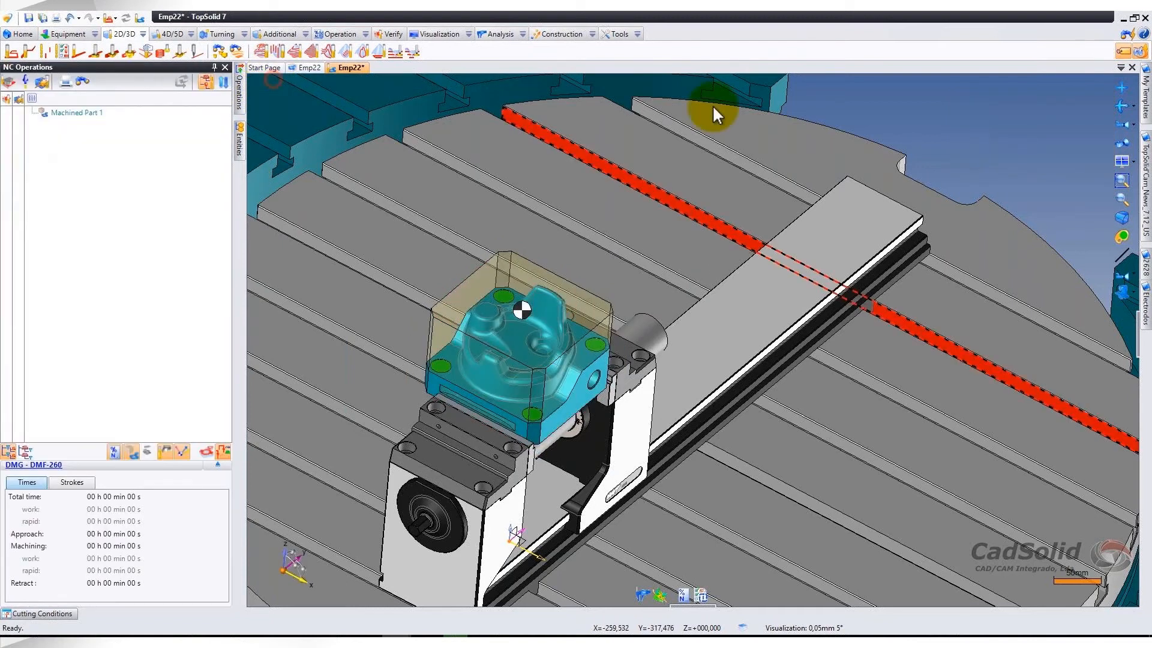
# Start a raster-pass Finishing operation, check the additional surfaces in its geometry settings, and cancel it.
pyautogui.rightClick(915, 110)
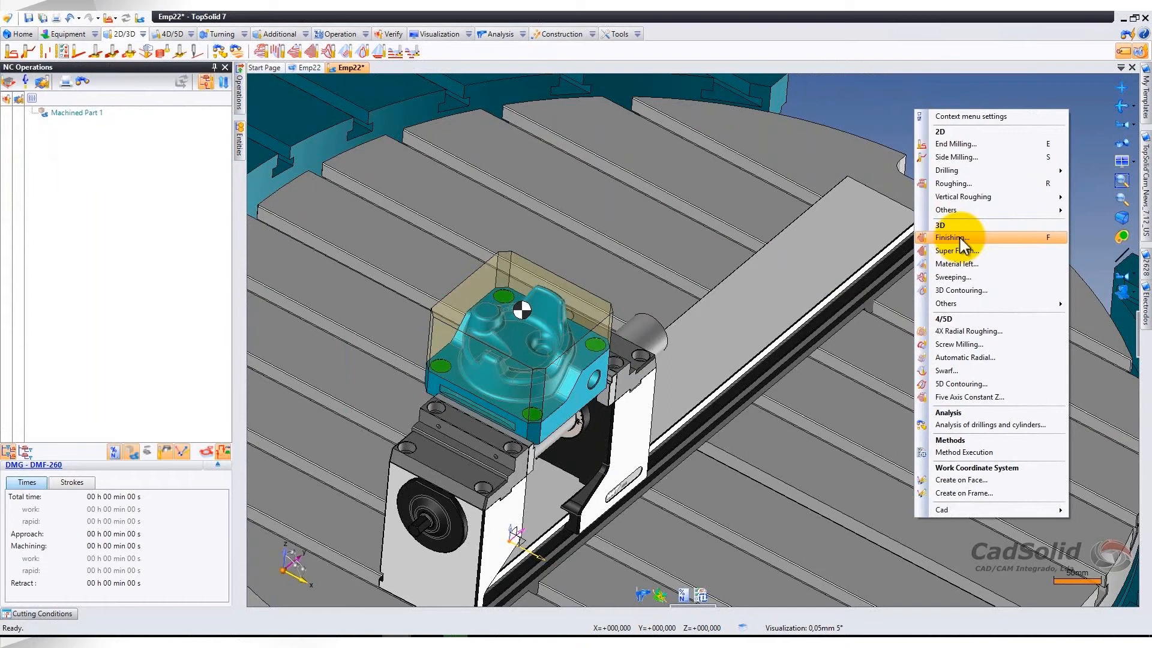
pyautogui.click(959, 240)
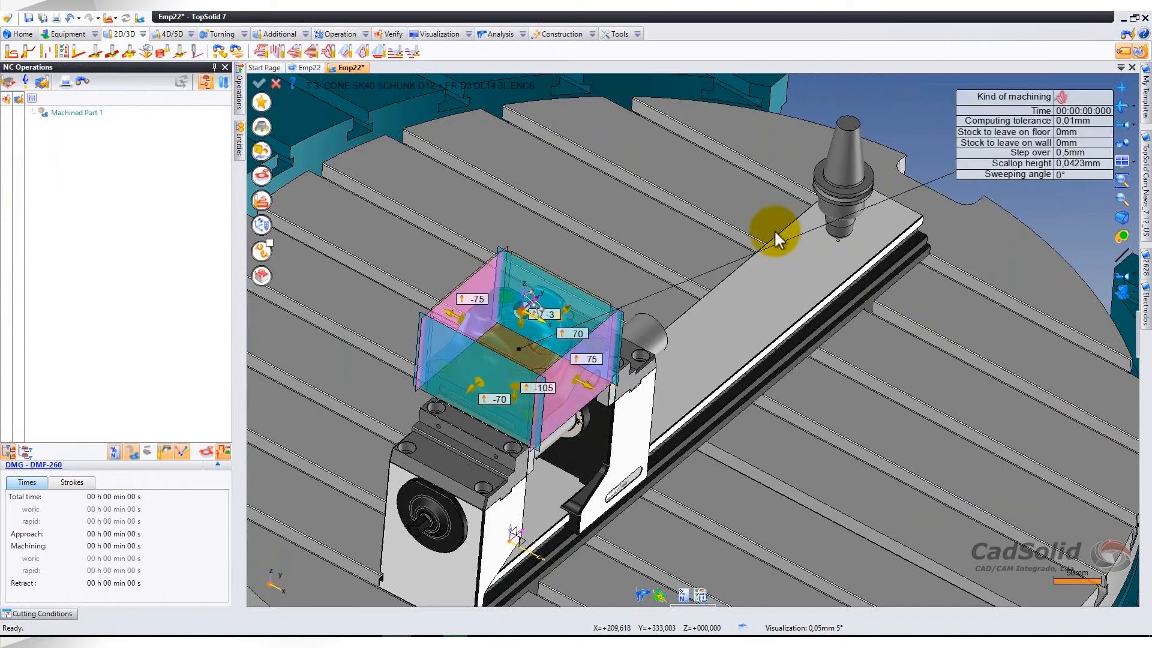
pyautogui.click(12, 106)
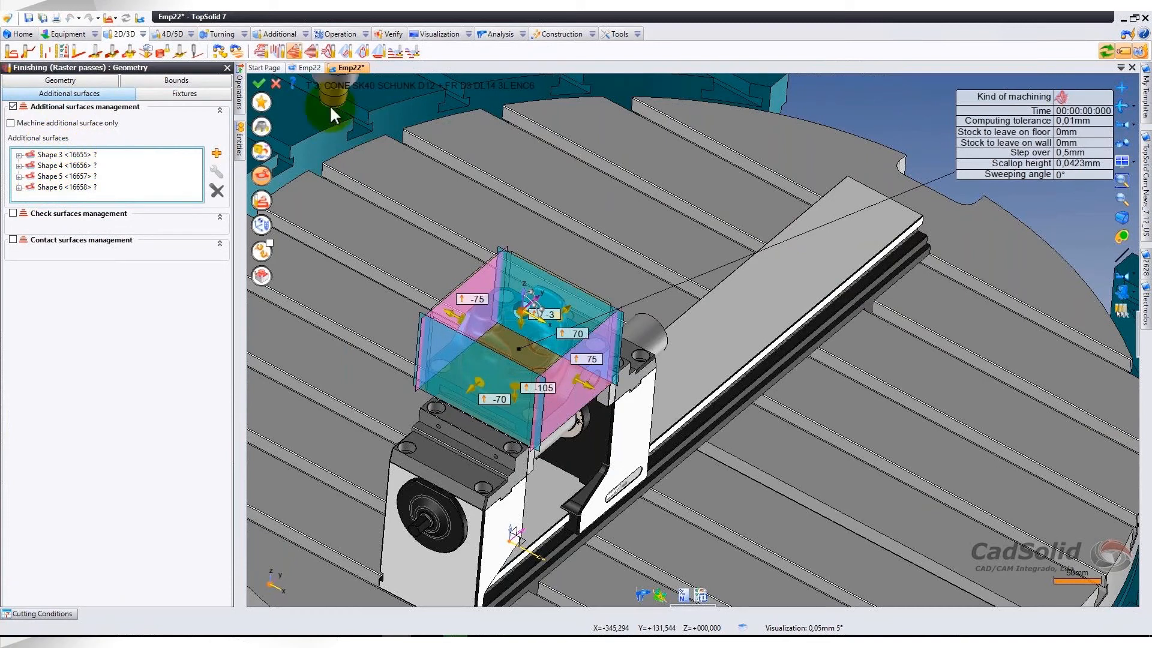
pyautogui.click(275, 84)
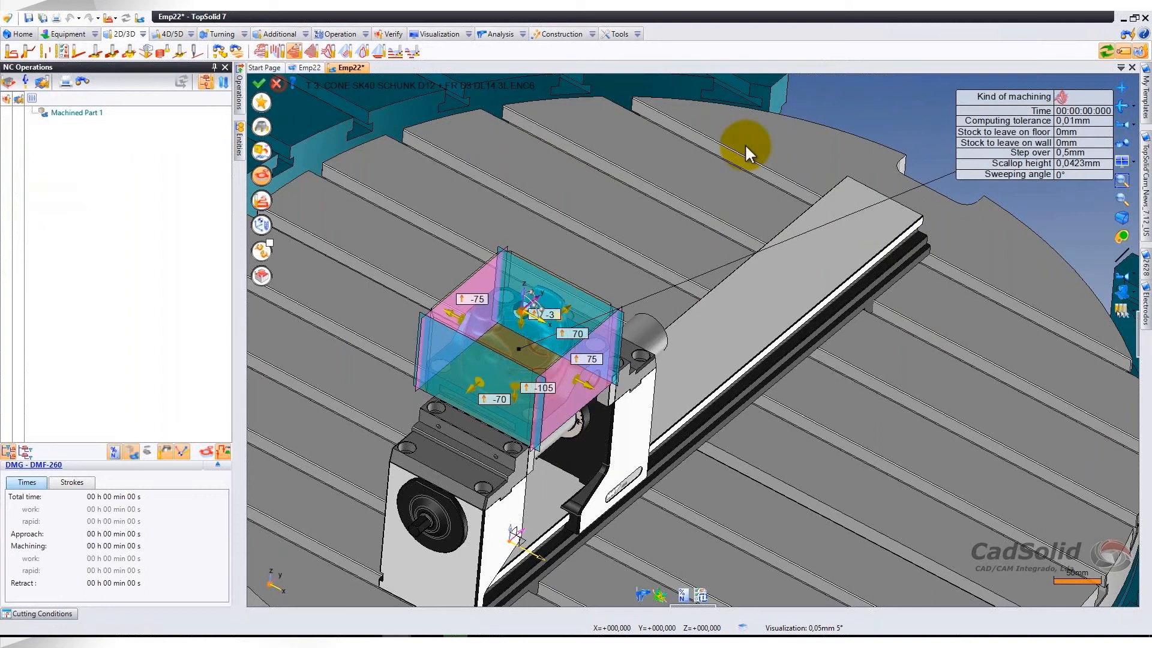
# Start a Constant Z Material Left operation and check the additional surfaces in its geometry settings.
pyautogui.rightClick(883, 97)
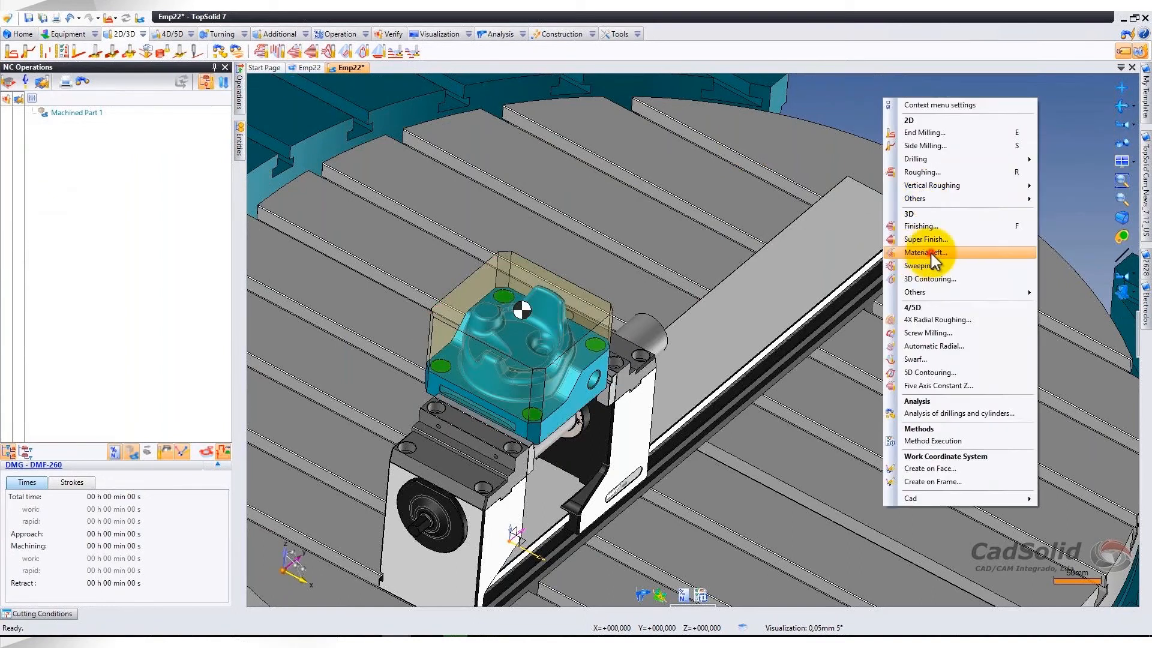
pyautogui.click(931, 253)
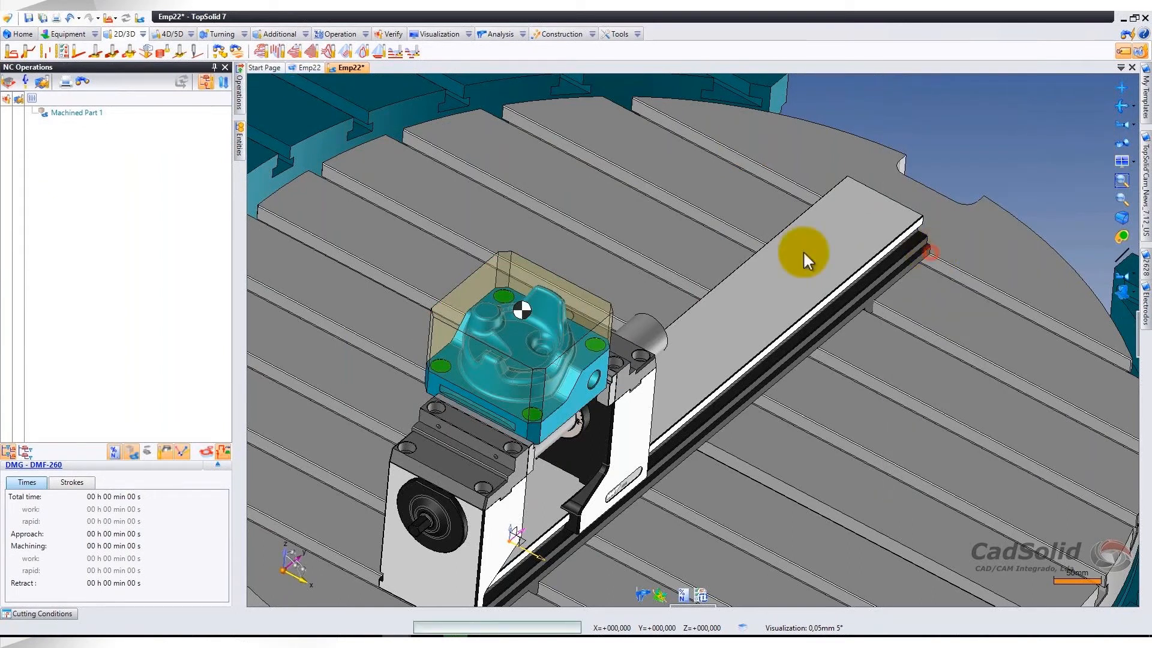
pyautogui.click(259, 160)
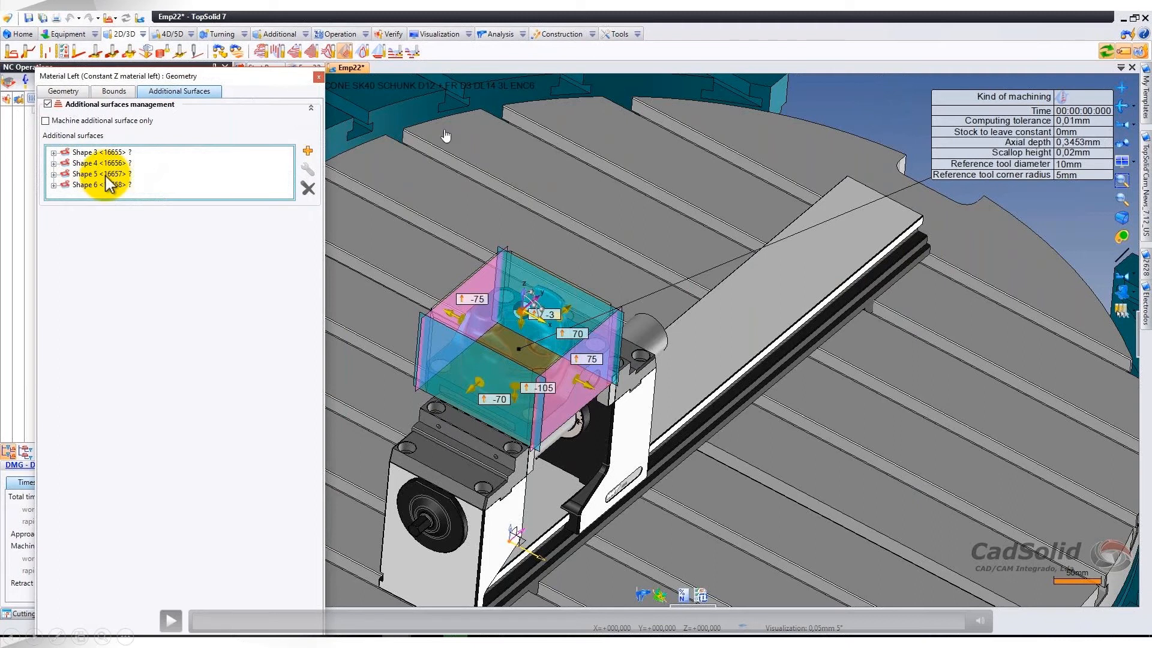
pyautogui.click(486, 156)
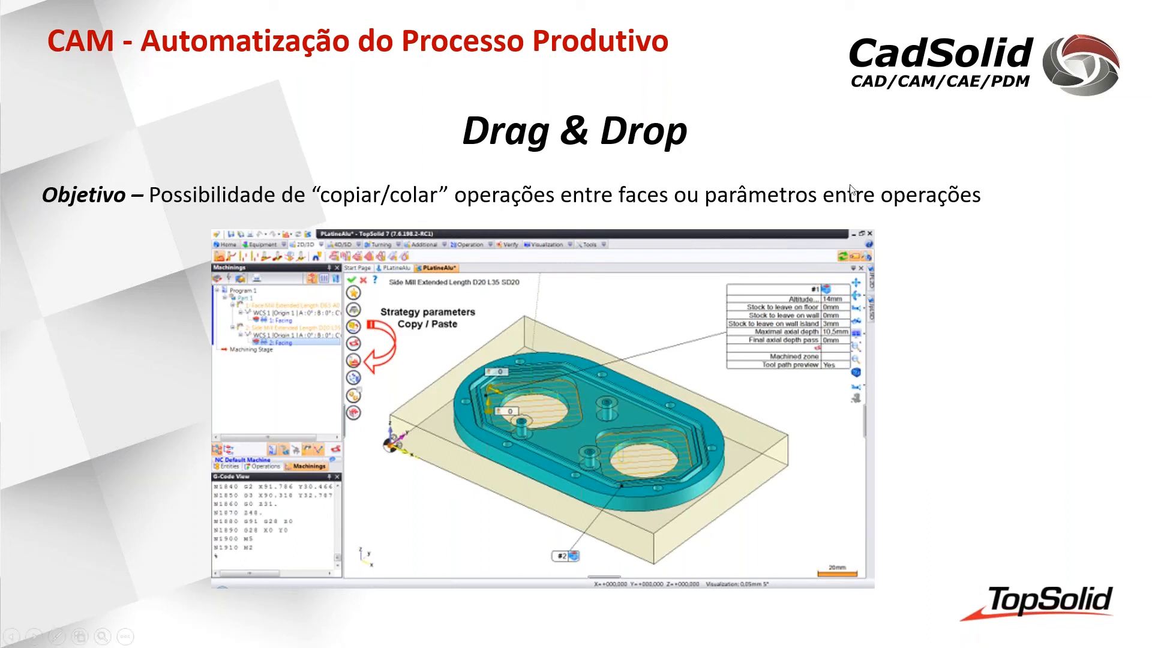
pyautogui.click(676, 263)
pyautogui.click(173, 624)
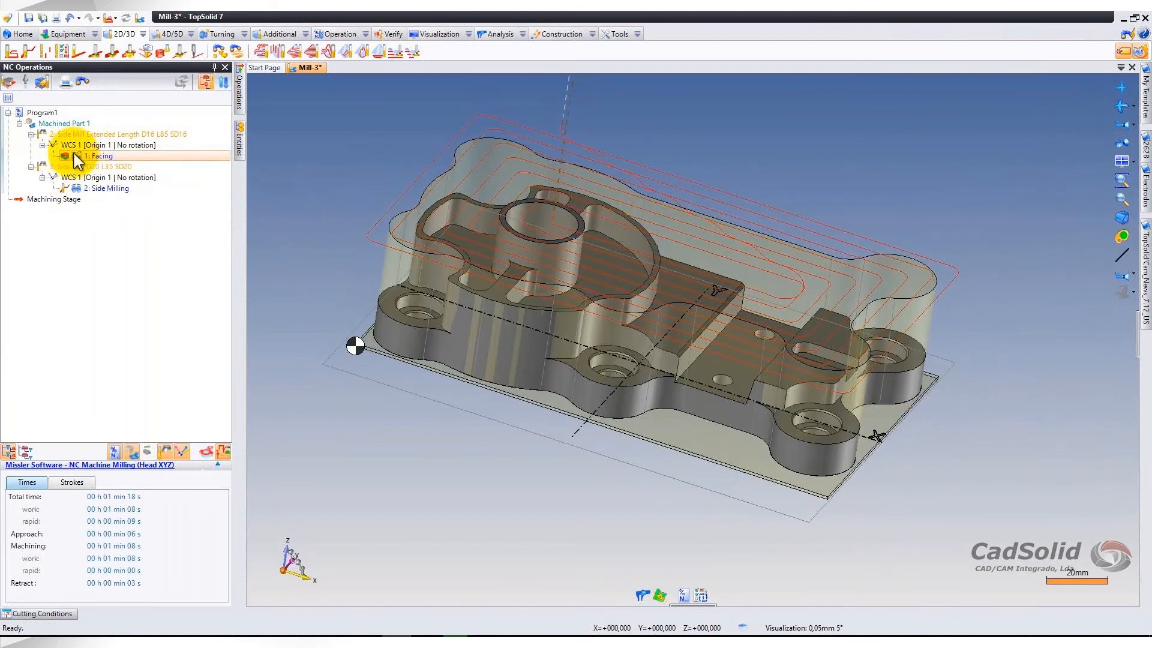
# Examine the toolpaths of the Side Milling and Facing operations on the Mill-3 part.
pyautogui.click(105, 188)
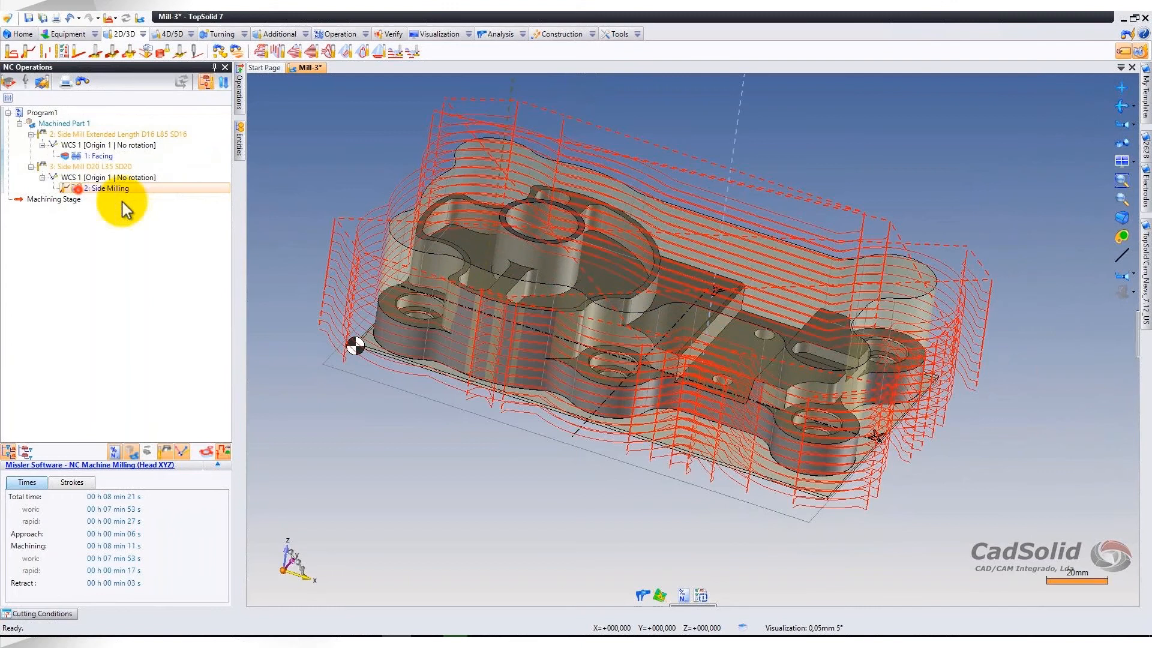
pyautogui.moveTo(554, 245); pyautogui.dragTo(532, 261, button='middle')
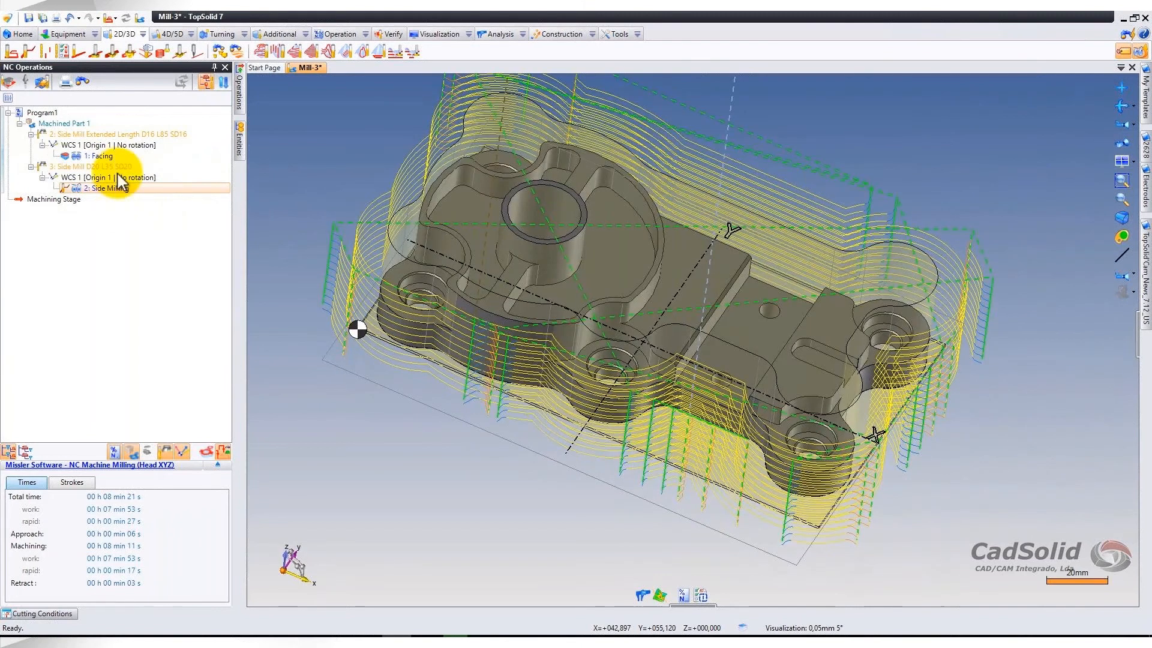
pyautogui.click(77, 156)
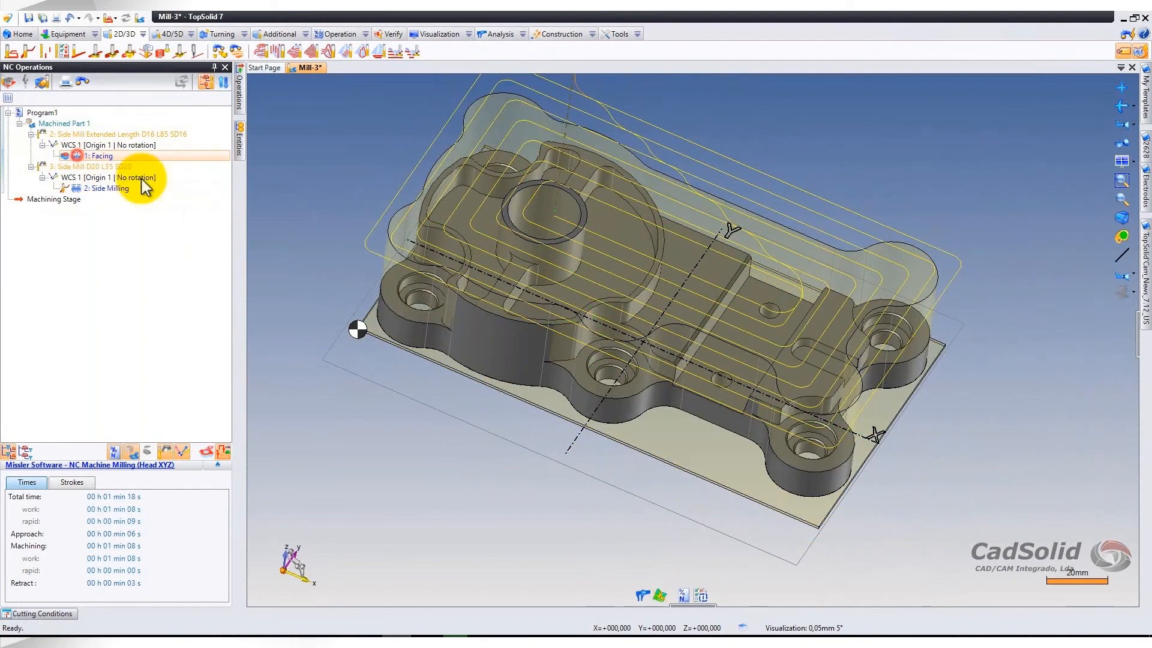
pyautogui.moveTo(508, 252); pyautogui.dragTo(515, 237, button='middle')
# Copy the first Facing operation onto the large round rim face, the two stepped flat faces and a corner boss's upper face.
pyautogui.scroll(3, 498, 291)
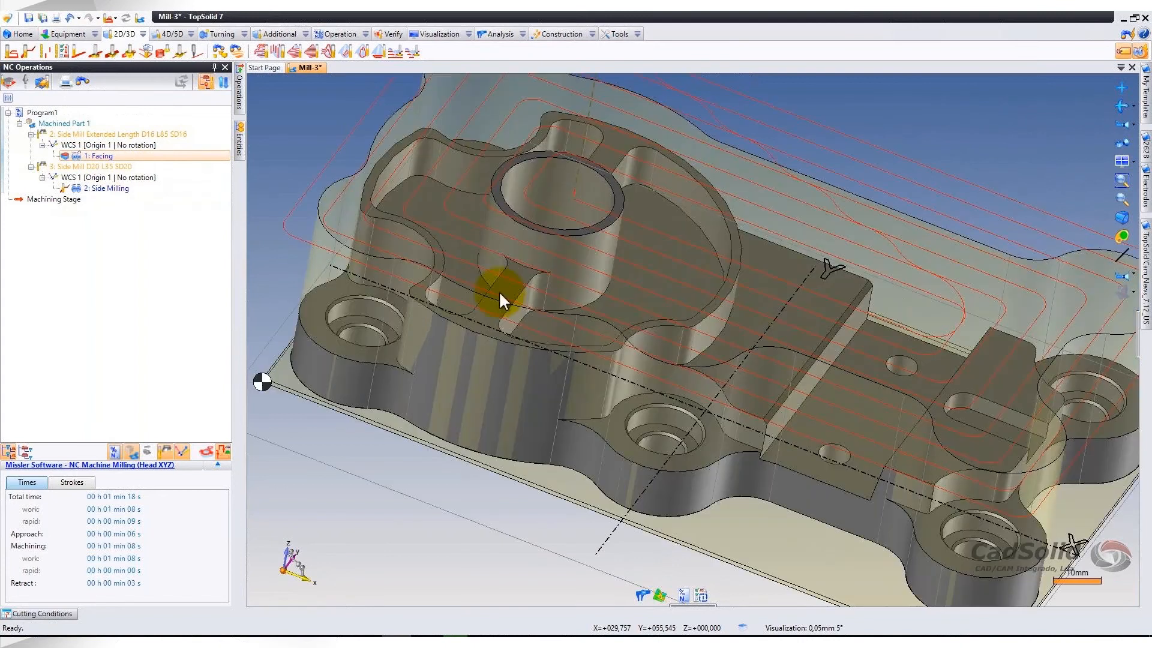
pyautogui.keyDown('ctrl'); pyautogui.click(498, 290); pyautogui.keyUp('ctrl')
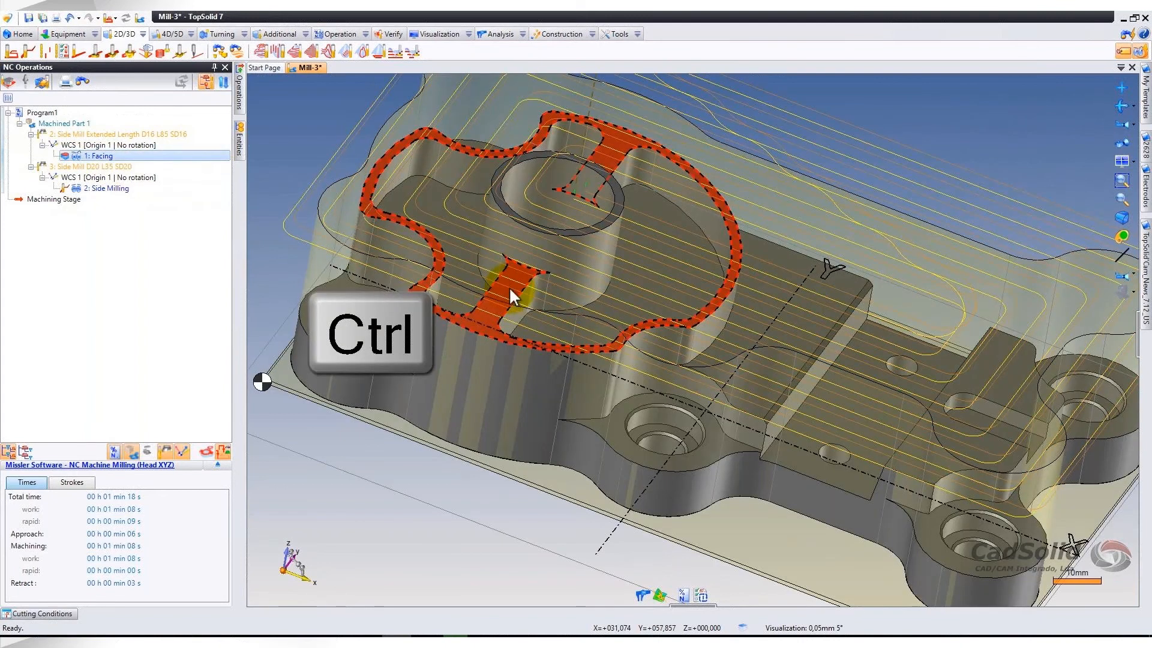
pyautogui.keyDown('ctrl'); pyautogui.click(510, 288); pyautogui.keyUp('ctrl')
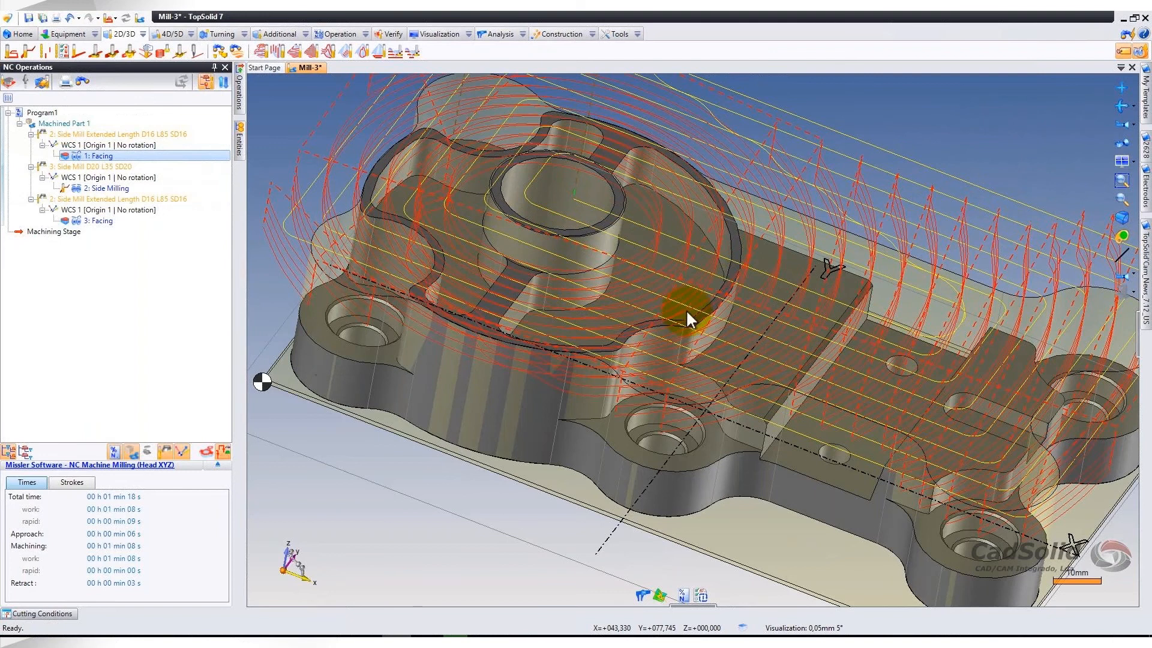
pyautogui.keyDown('ctrl'); pyautogui.click(772, 367); pyautogui.keyUp('ctrl')
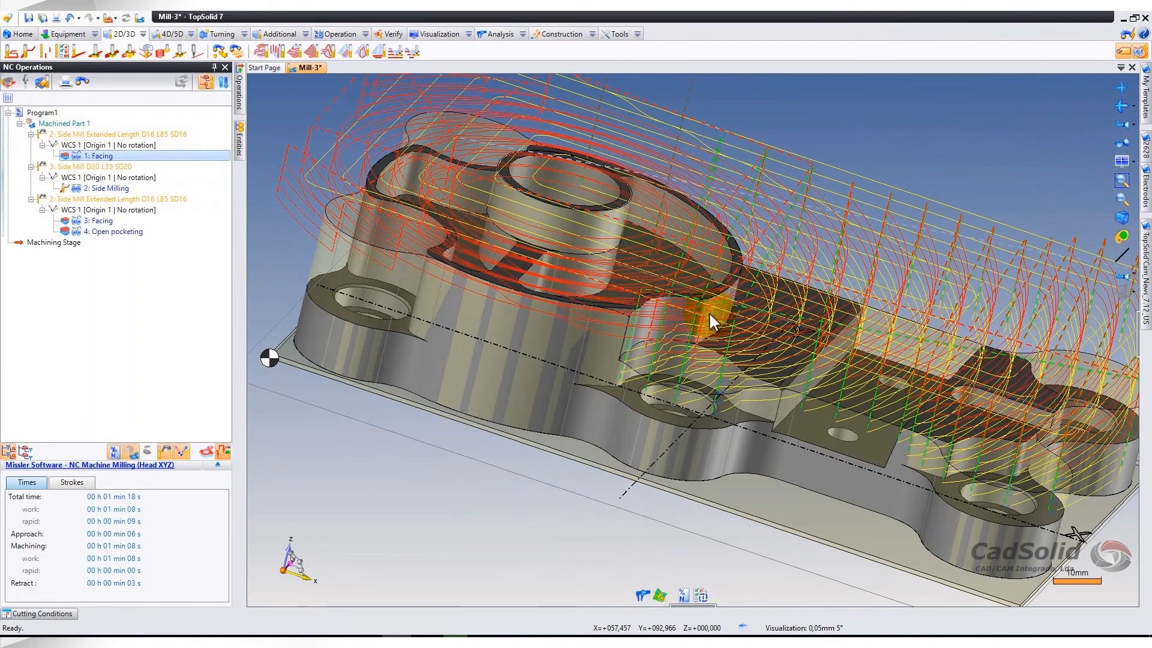
pyautogui.keyDown('ctrl'); pyautogui.click(807, 426); pyautogui.keyUp('ctrl')
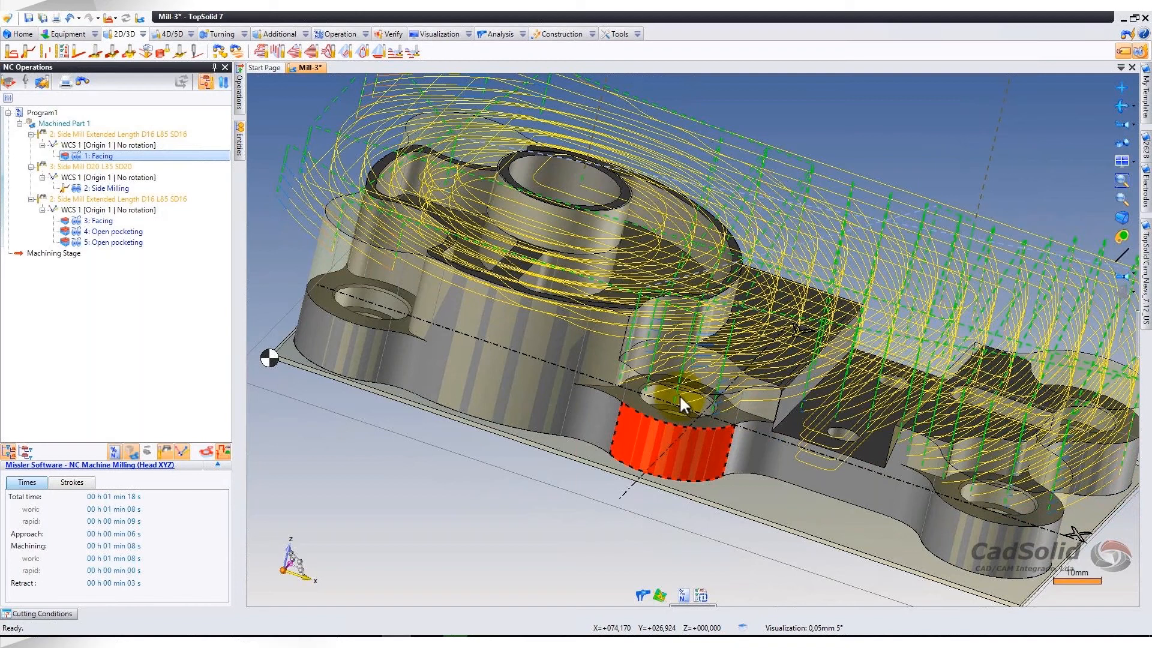
pyautogui.keyDown('ctrl'); pyautogui.click(326, 300); pyautogui.keyUp('ctrl')
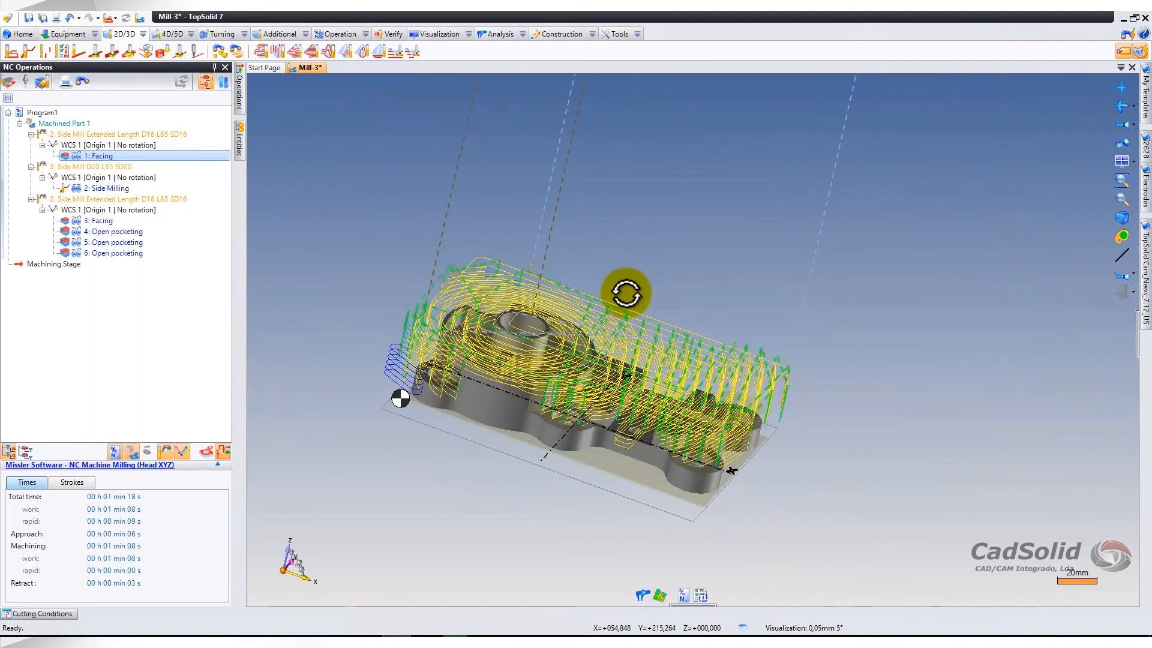
pyautogui.moveTo(626, 293); pyautogui.dragTo(773, 321, button='middle')
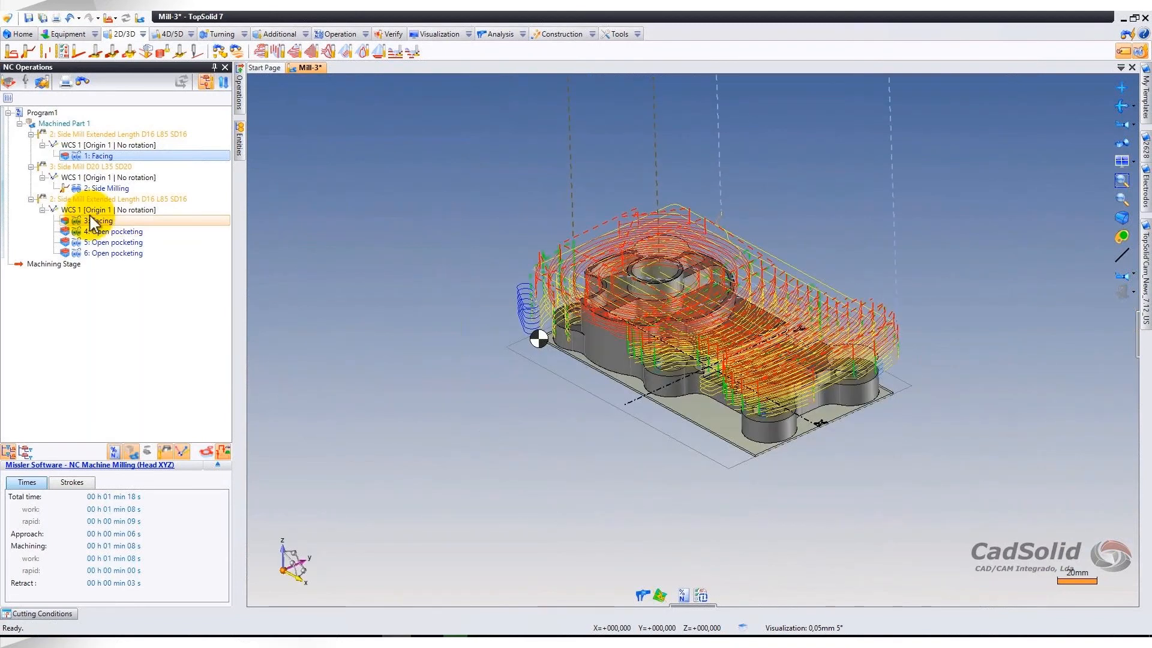
# Open the Side Milling operation for editing and copy its tool parameters onto the first Facing operation.
pyautogui.click(90, 166)
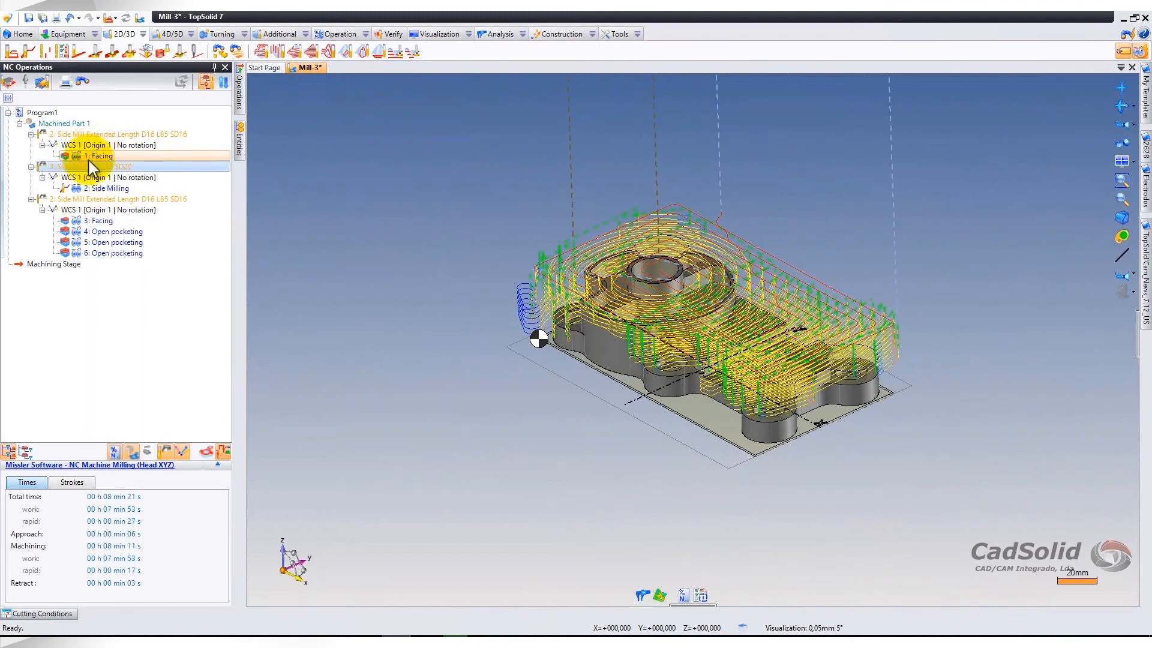
pyautogui.click(147, 199)
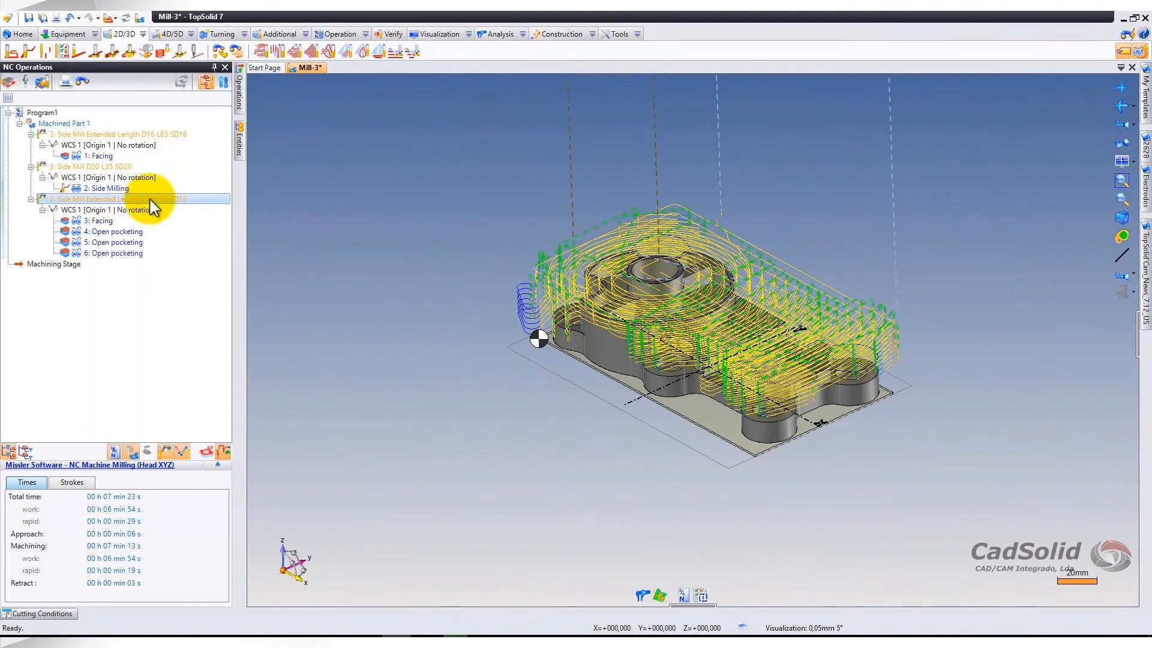
pyautogui.doubleClick(109, 189)
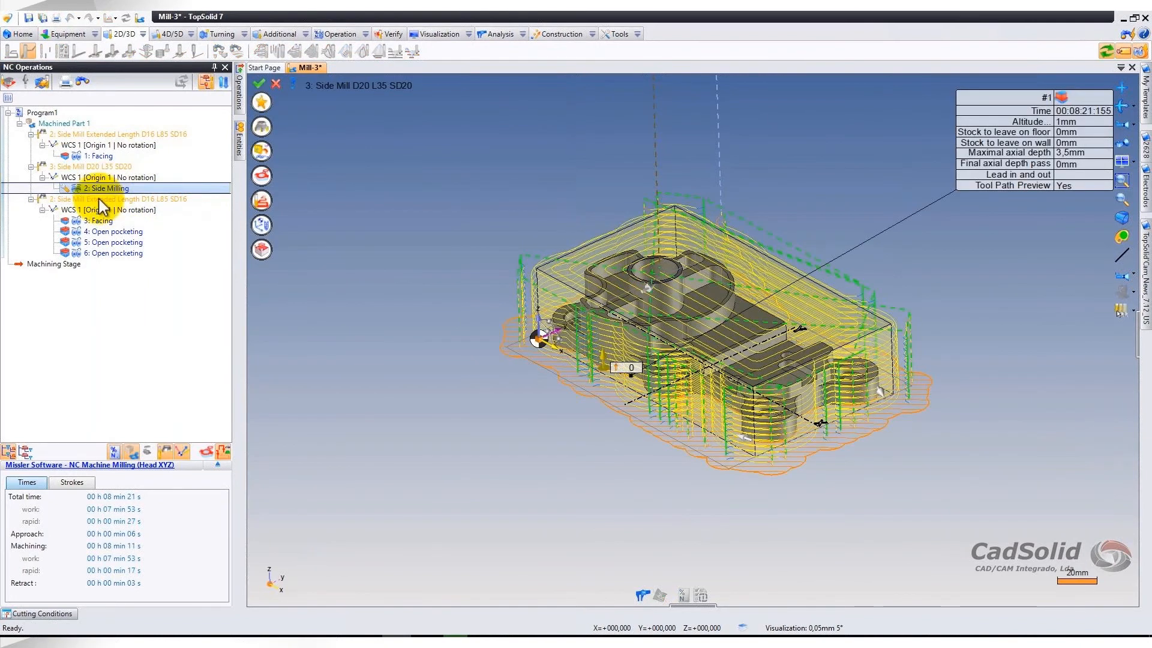
pyautogui.click(263, 125)
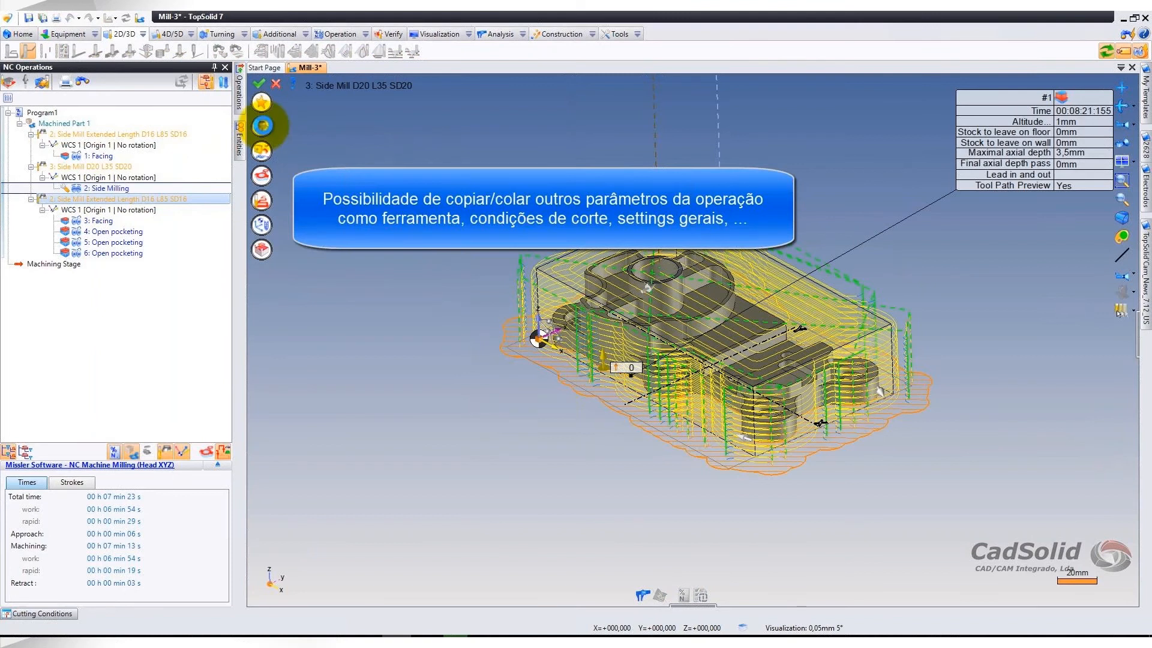
pyautogui.click(100, 155)
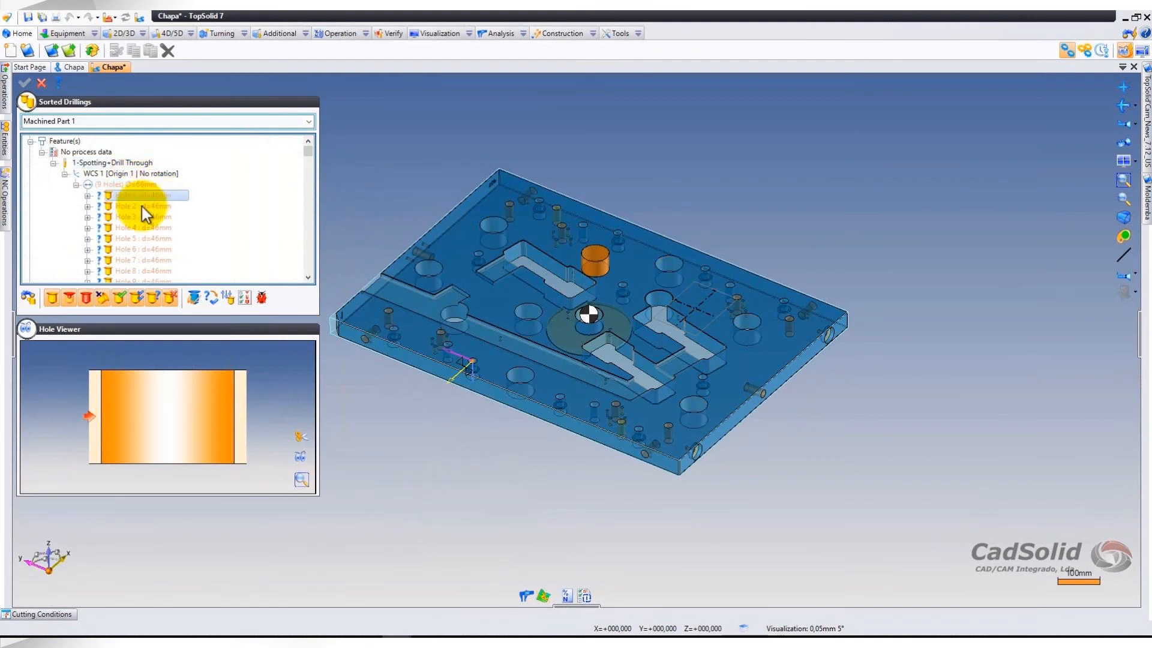
# Examine the unreachable 20 mm holes of the Chapa plate in the sorted drillings and their hole previews.
pyautogui.scroll(-4, 135, 229)
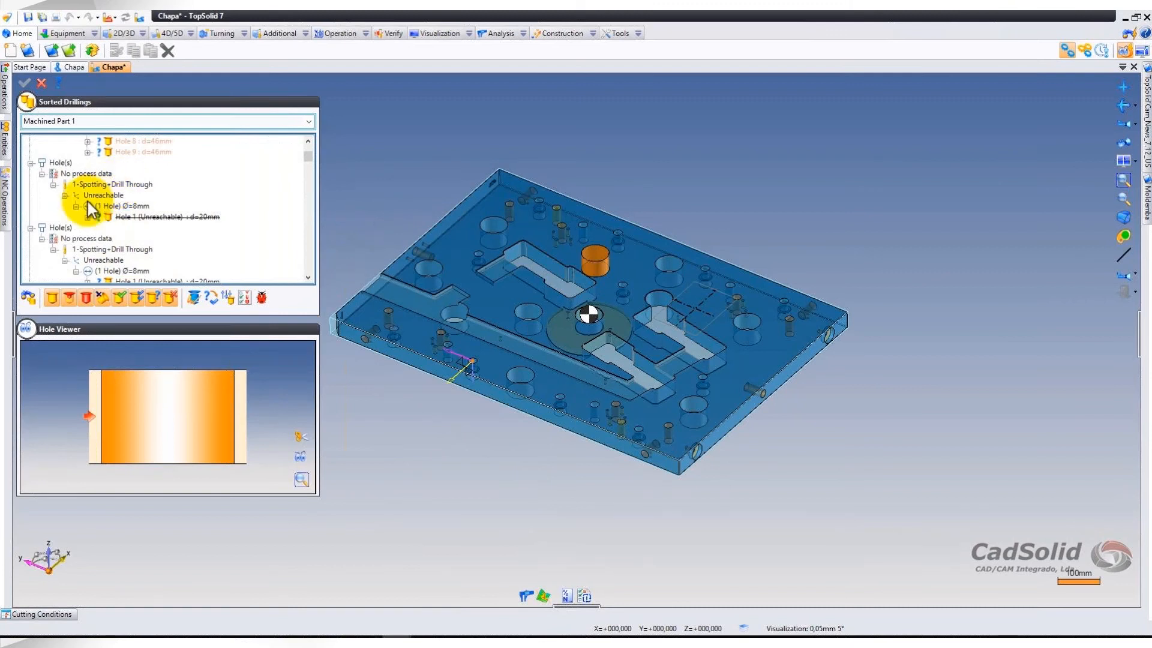
pyautogui.click(157, 218)
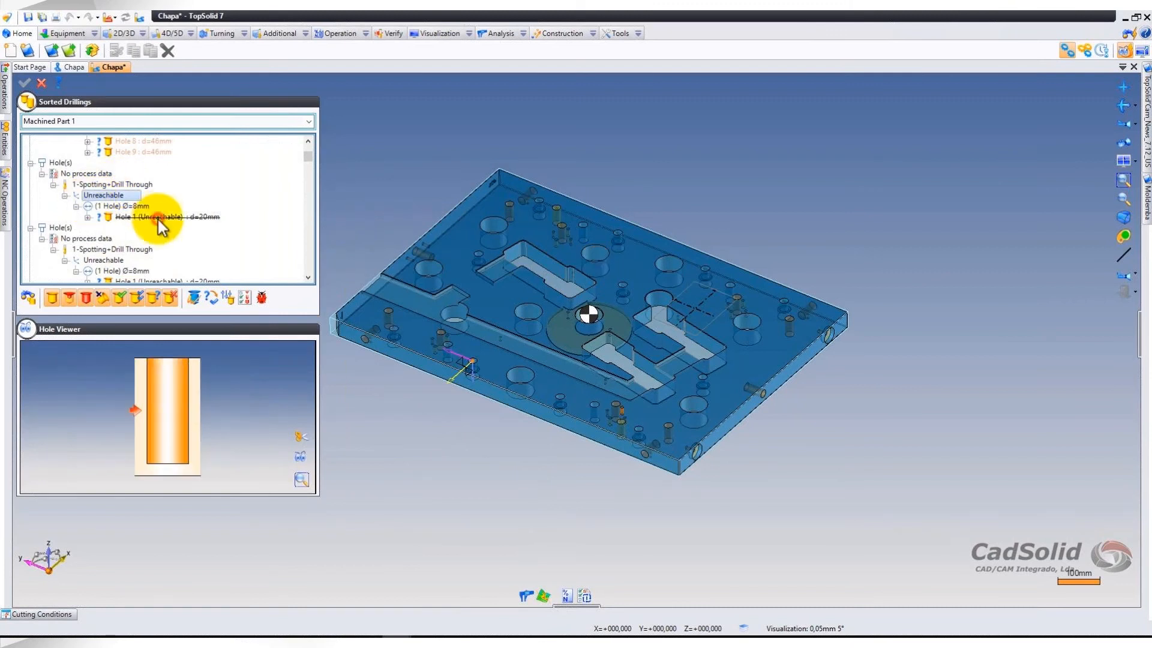
pyautogui.click(127, 206)
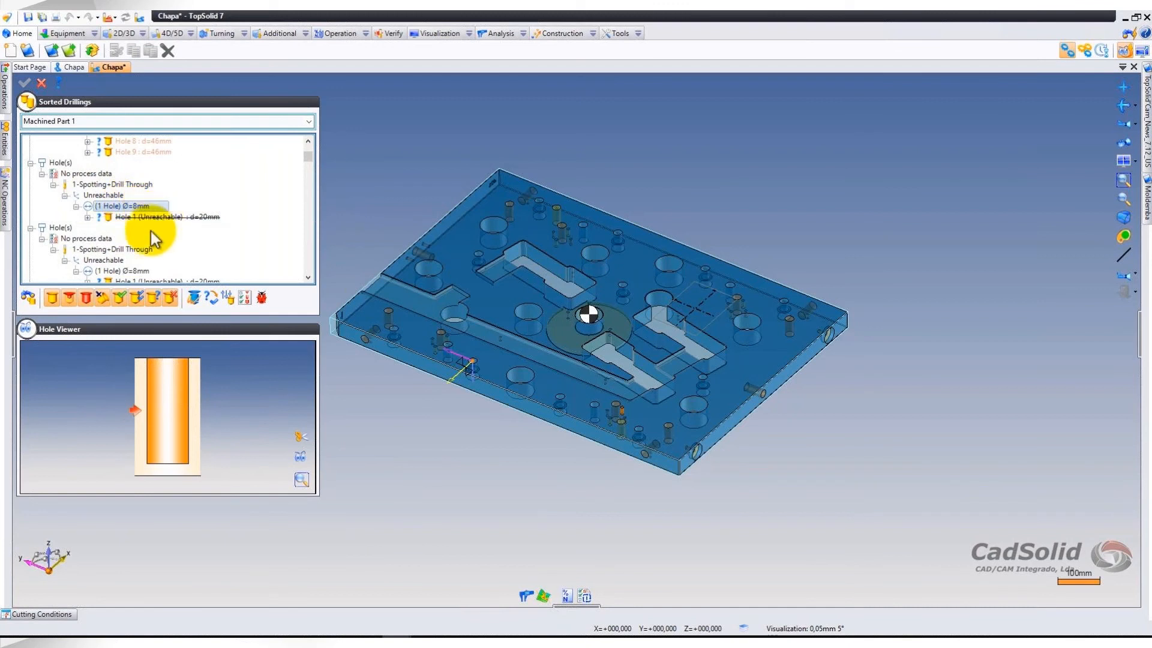
pyautogui.scroll(-1, 155, 237)
pyautogui.click(153, 251)
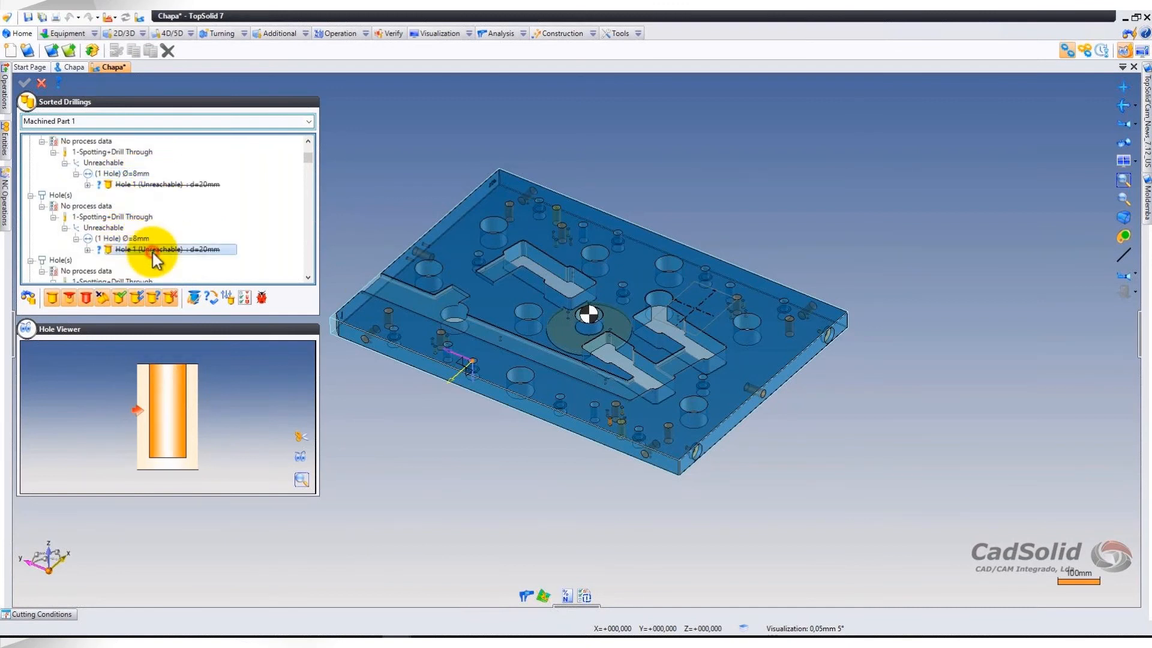
pyautogui.scroll(-2, 153, 253)
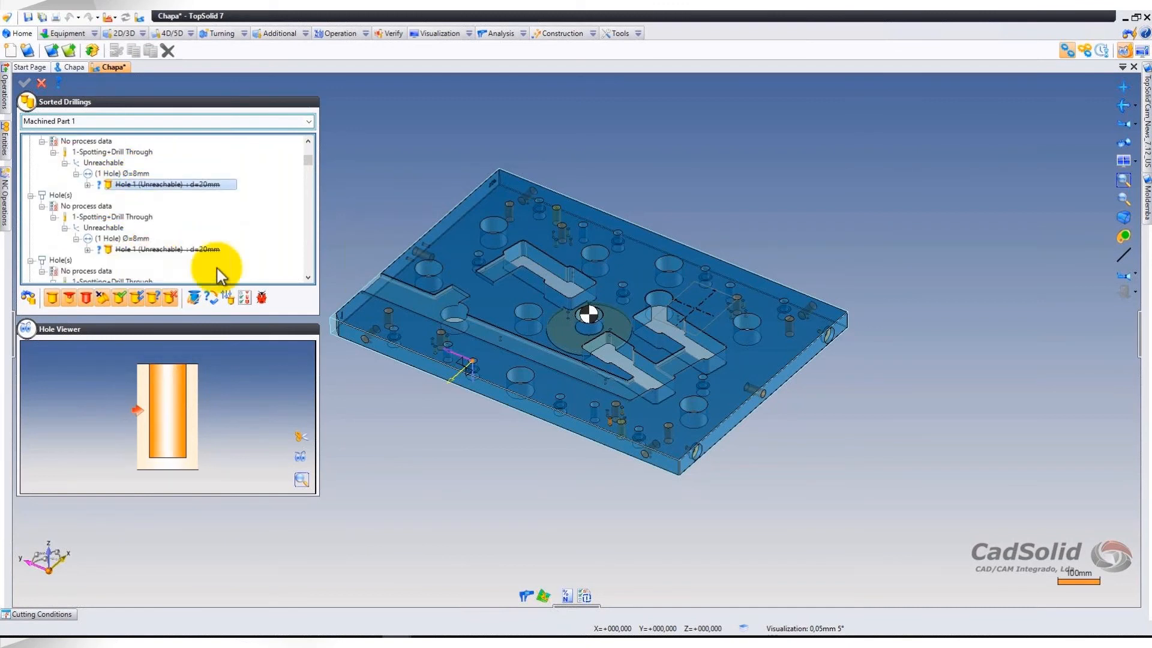
# Examine the unreachable 20 mm and 11,5 mm deep holes in the sorted drillings and their locations on the plate.
pyautogui.moveTo(579, 402); pyautogui.dragTo(289, 308, button='middle')
pyautogui.scroll(6, 611, 428)
pyautogui.scroll(-1, 152, 217)
pyautogui.click(152, 217)
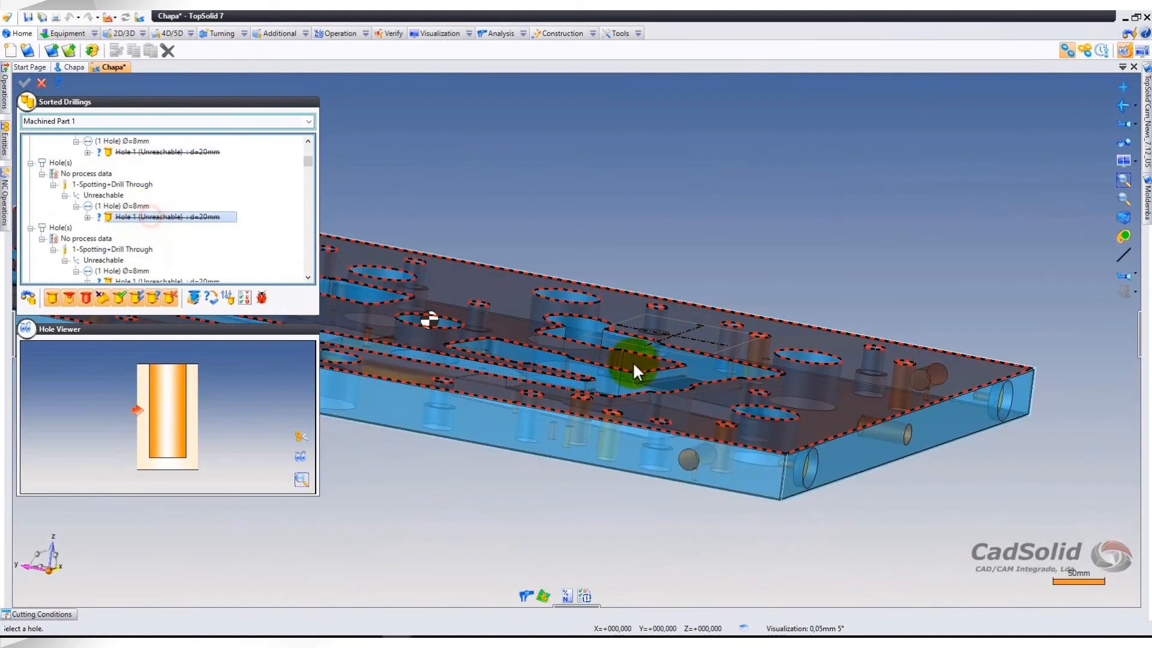
pyautogui.scroll(-3, 633, 361)
pyautogui.moveTo(666, 372); pyautogui.dragTo(487, 352, button='middle')
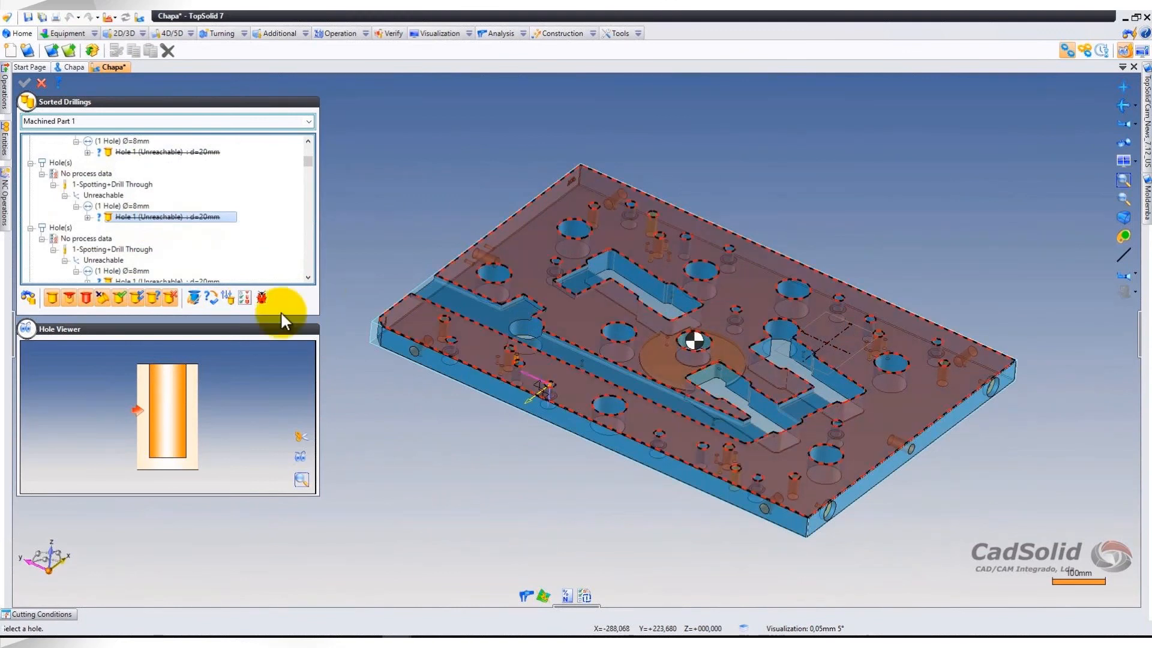
pyautogui.scroll(-1, 160, 249)
pyautogui.click(158, 249)
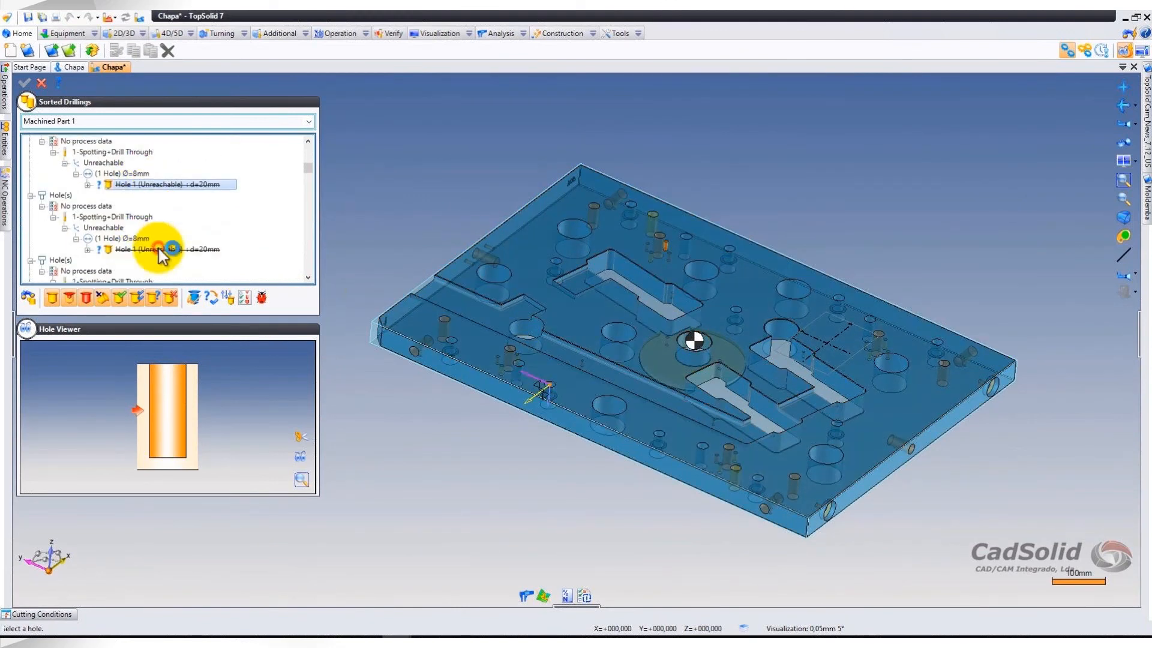
pyautogui.scroll(-2, 158, 248)
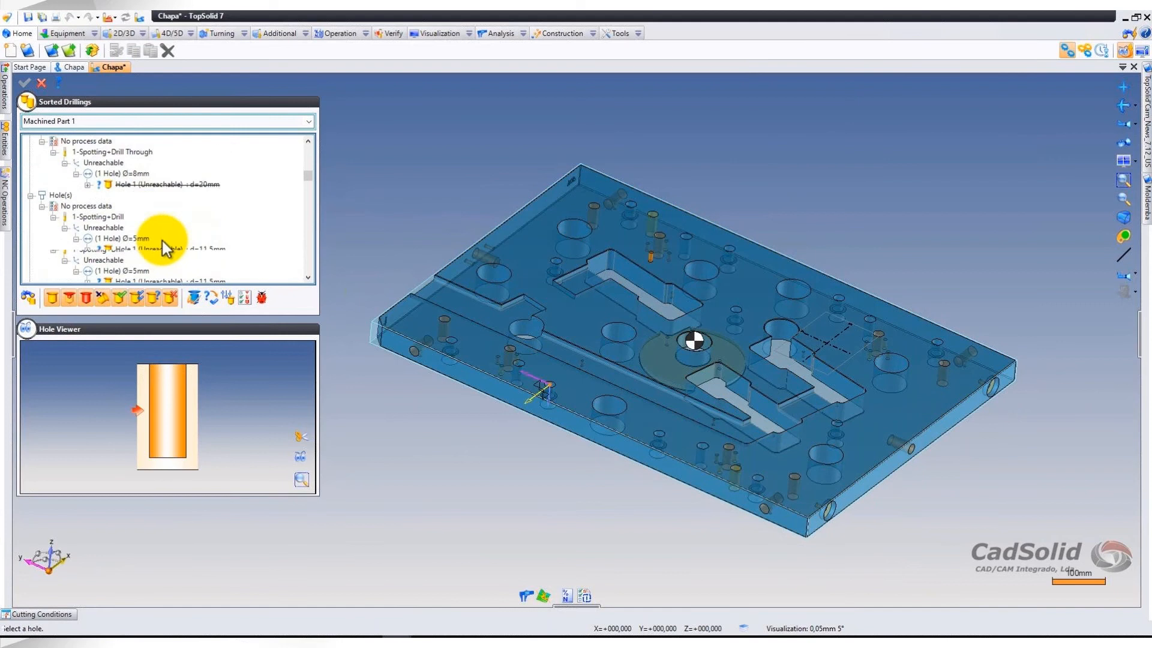
pyautogui.click(210, 185)
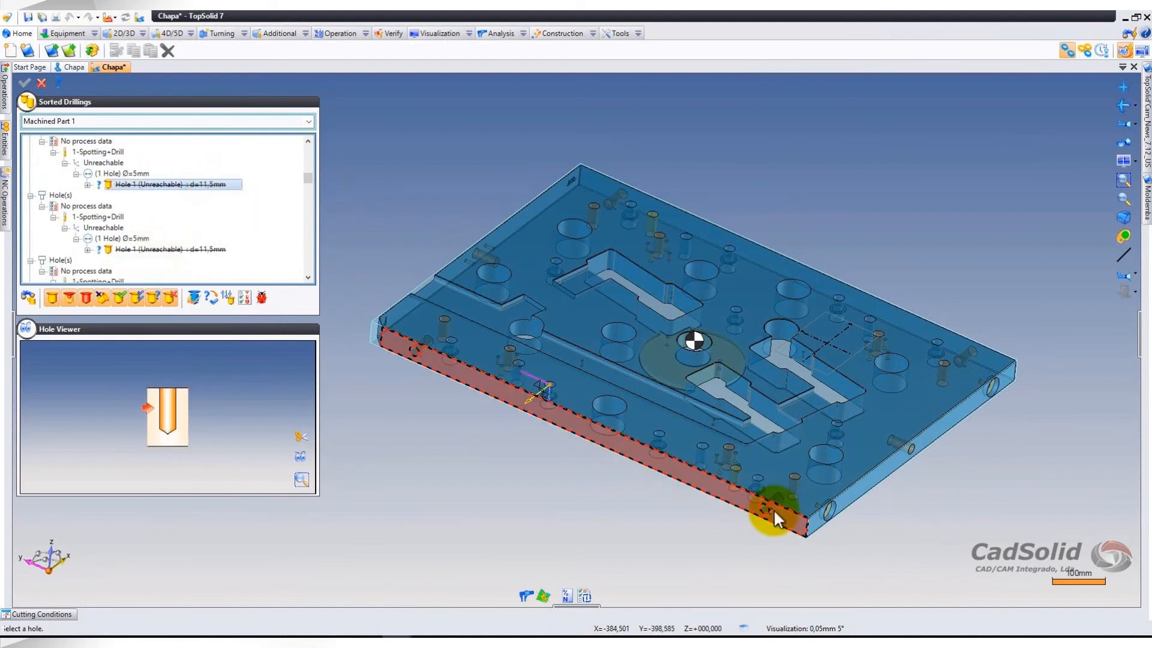
pyautogui.scroll(5, 773, 509)
pyautogui.moveTo(776, 510); pyautogui.dragTo(786, 497, button='middle')
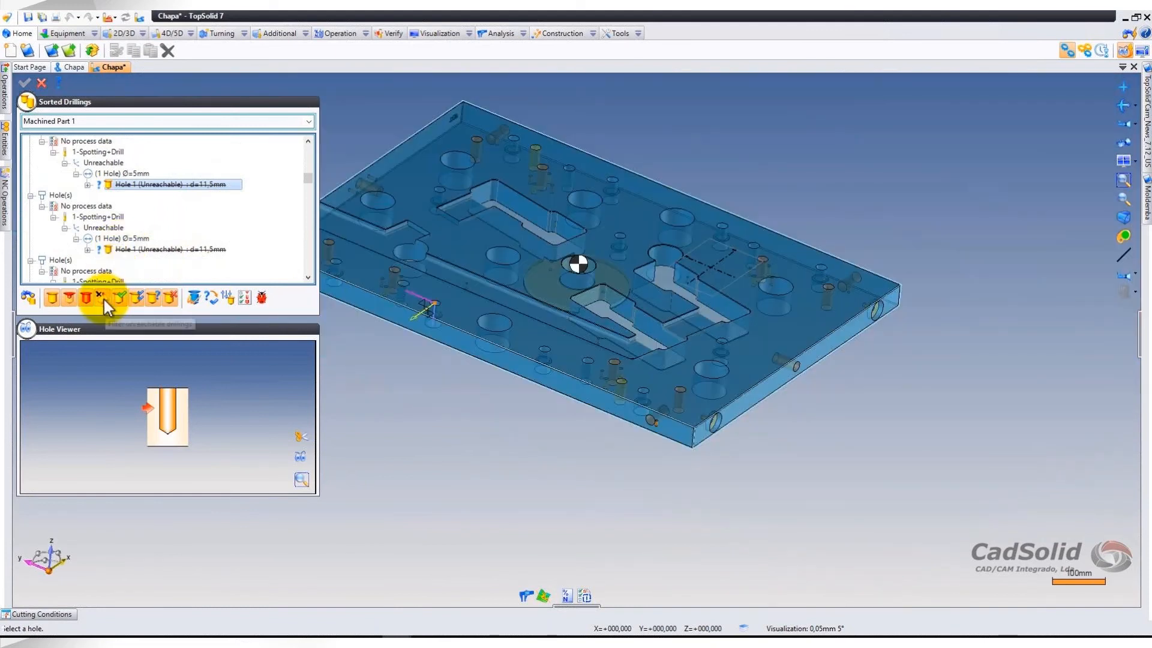
# Filter the unreachable drillings out of the sorted list and preview the 66 mm and 5 mm diameter hole groups.
pyautogui.click(103, 299)
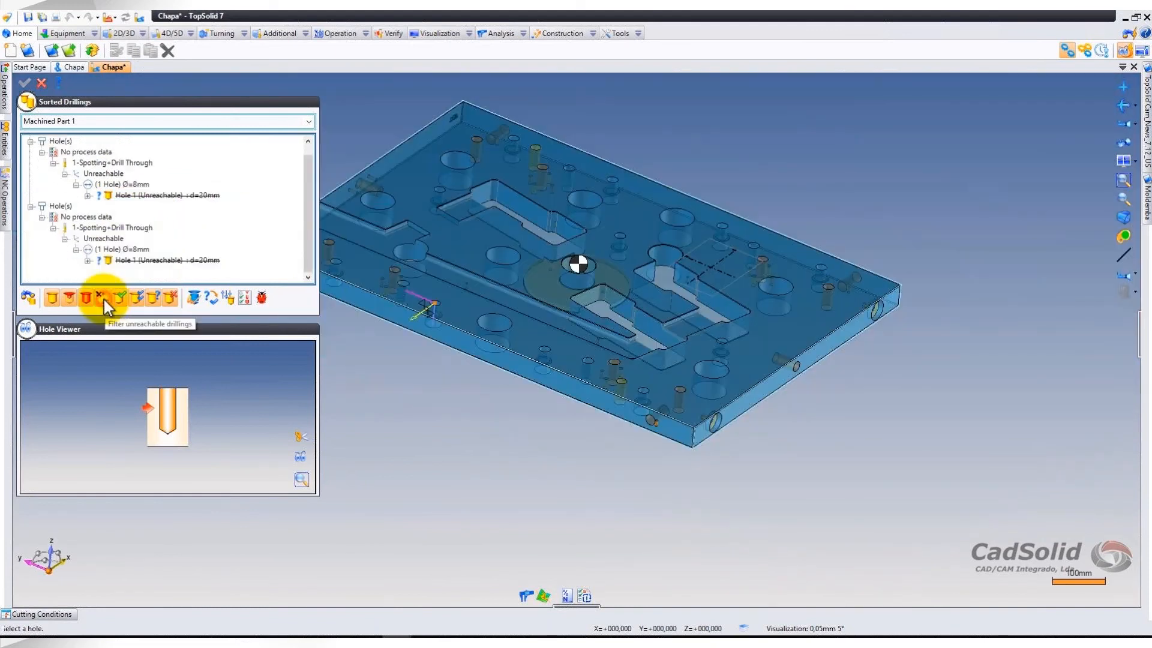
pyautogui.click(103, 300)
pyautogui.moveTo(308, 184); pyautogui.dragTo(308, 157)
pyautogui.moveTo(609, 280); pyautogui.dragTo(658, 354, button='middle')
pyautogui.scroll(3, 659, 354)
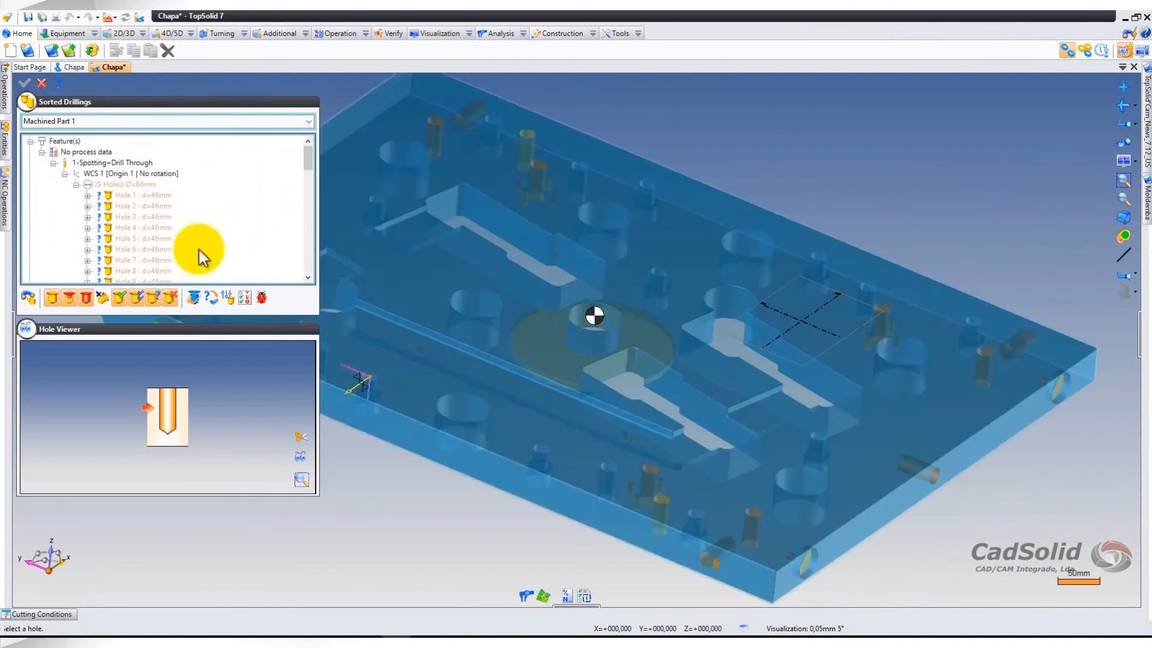
pyautogui.click(143, 185)
pyautogui.scroll(-4, 143, 221)
pyautogui.click(139, 205)
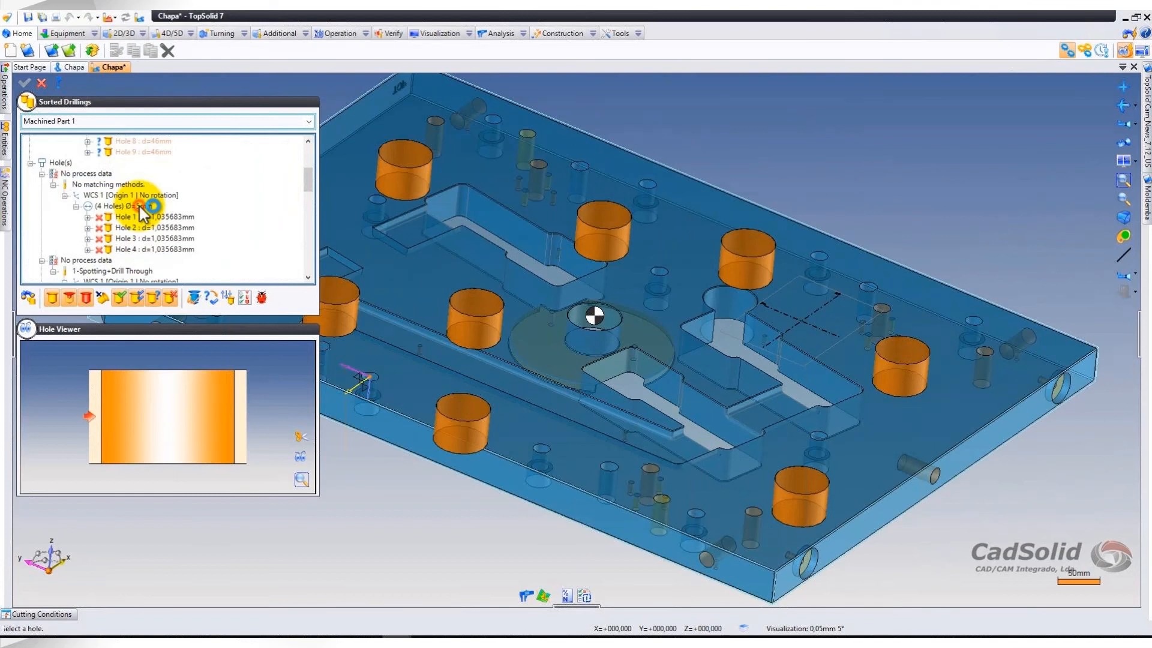
pyautogui.scroll(-3, 520, 293)
pyautogui.scroll(-1, 146, 231)
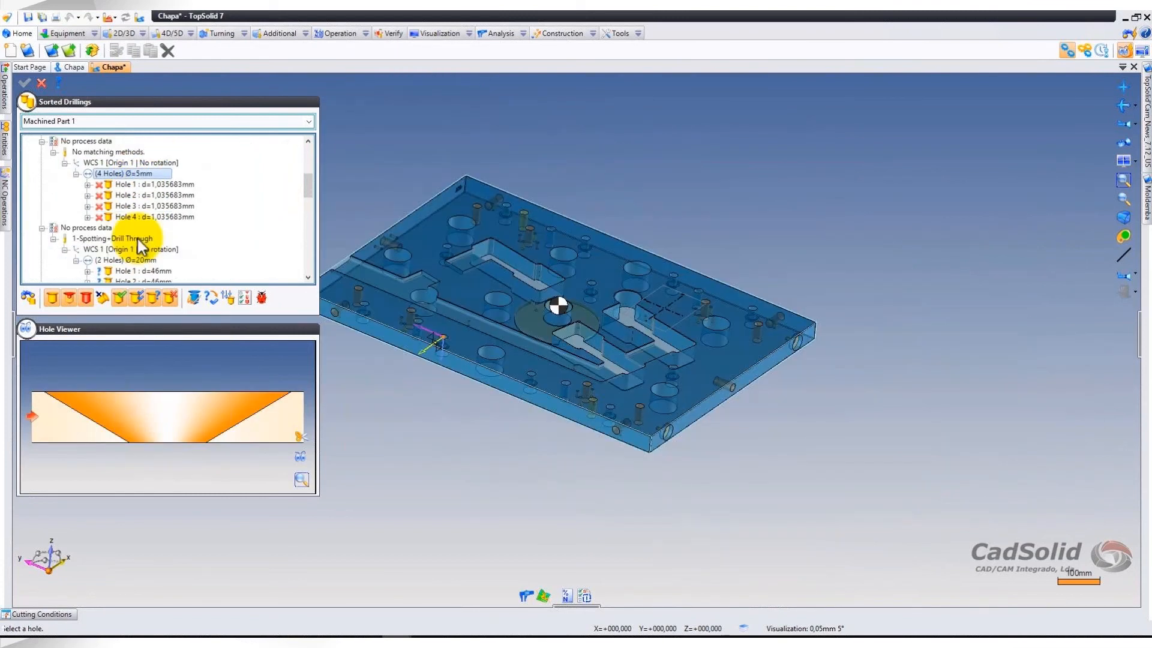
# Assign the Furação Folga hole method to the two 20 mm diameter holes.
pyautogui.click(142, 238)
pyautogui.rightClick(125, 242)
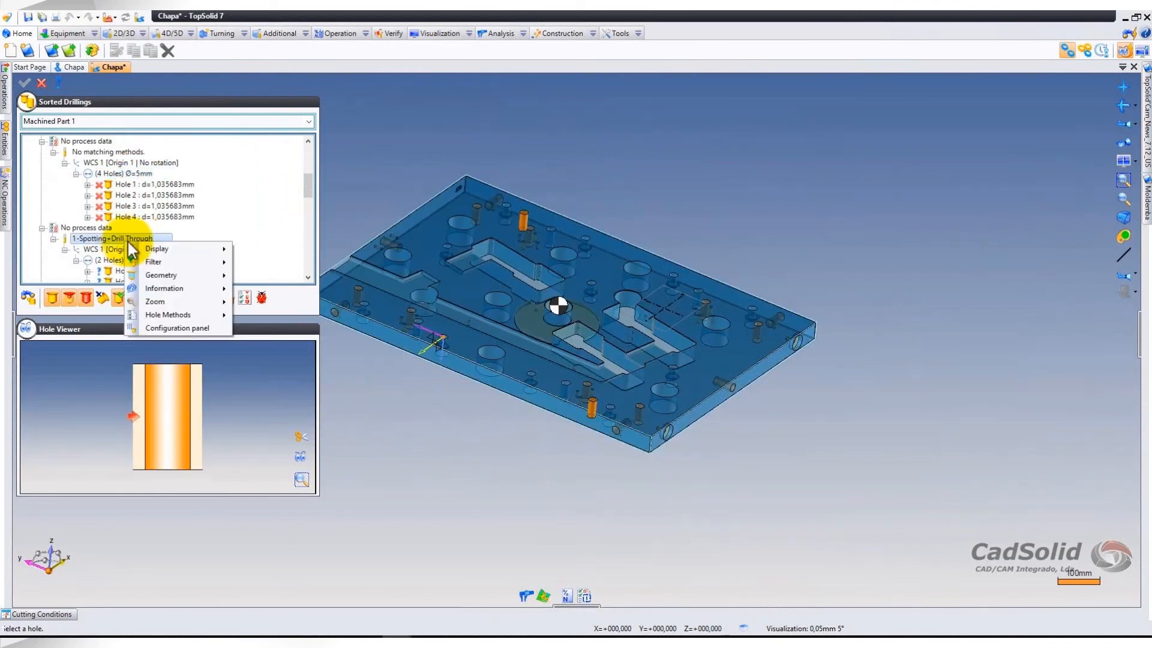
pyautogui.moveTo(173, 321)
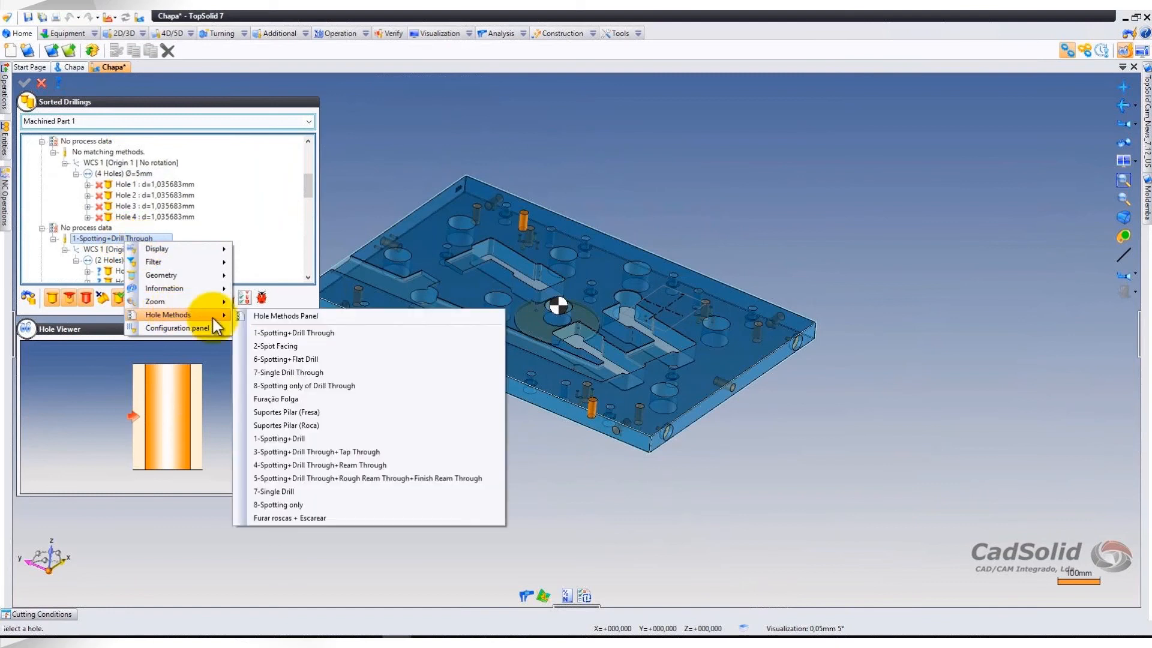
pyautogui.click(276, 399)
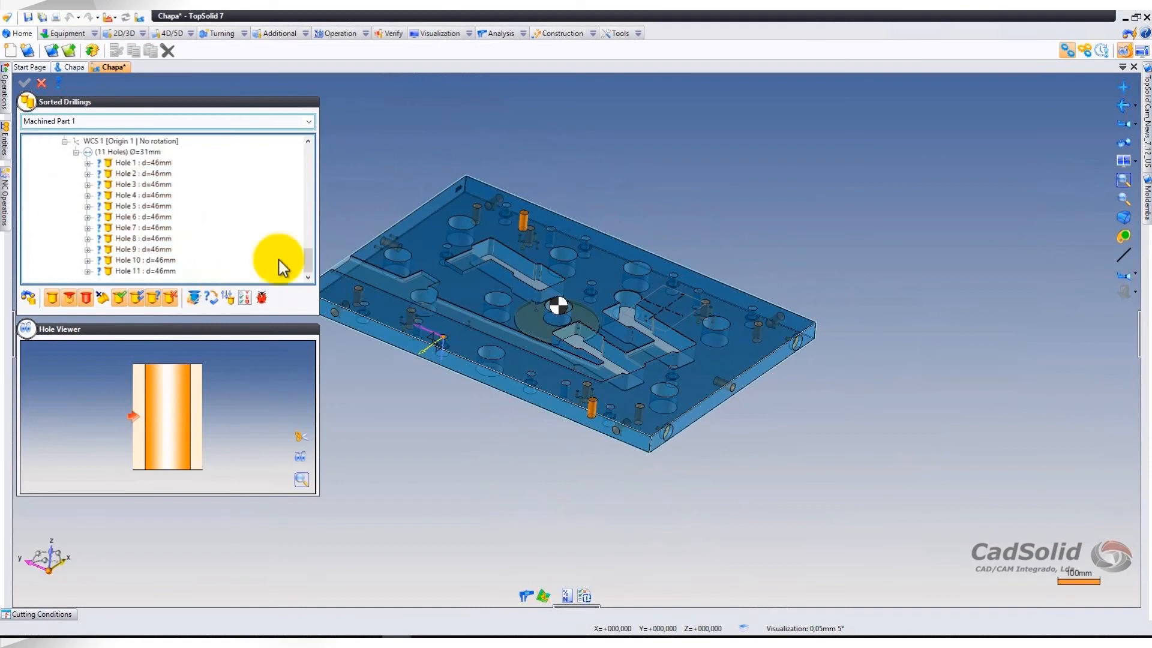
pyautogui.moveTo(310, 254); pyautogui.dragTo(310, 187)
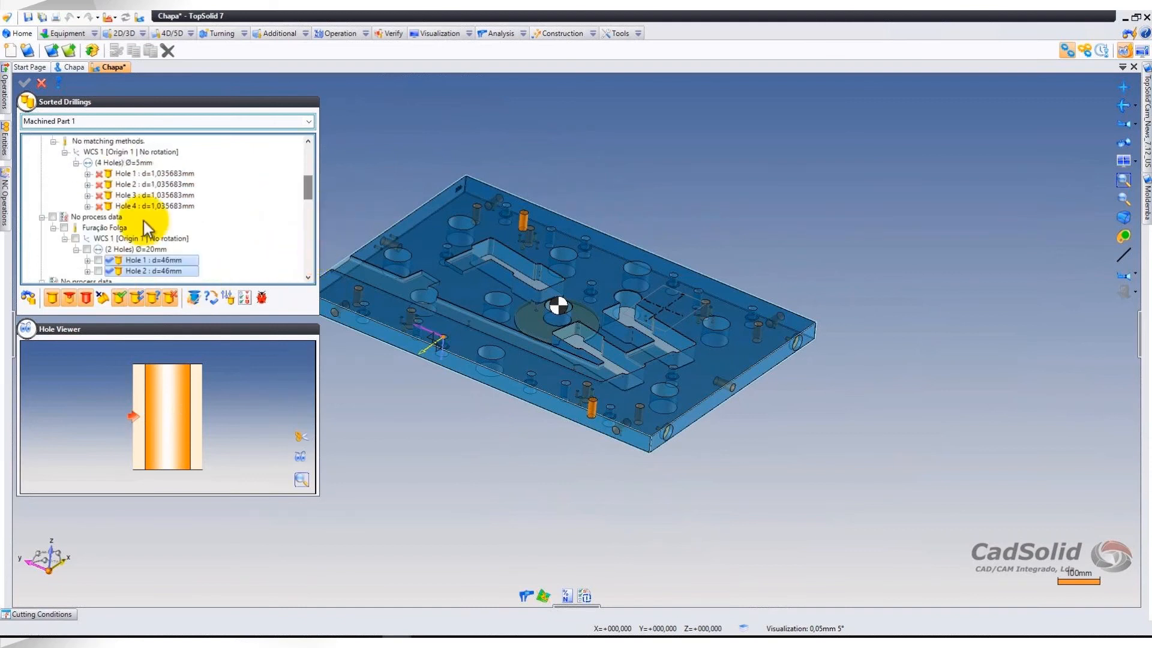
# Assign the Furação Folga hole method to the eight 21 mm diameter holes.
pyautogui.scroll(-2, 111, 255)
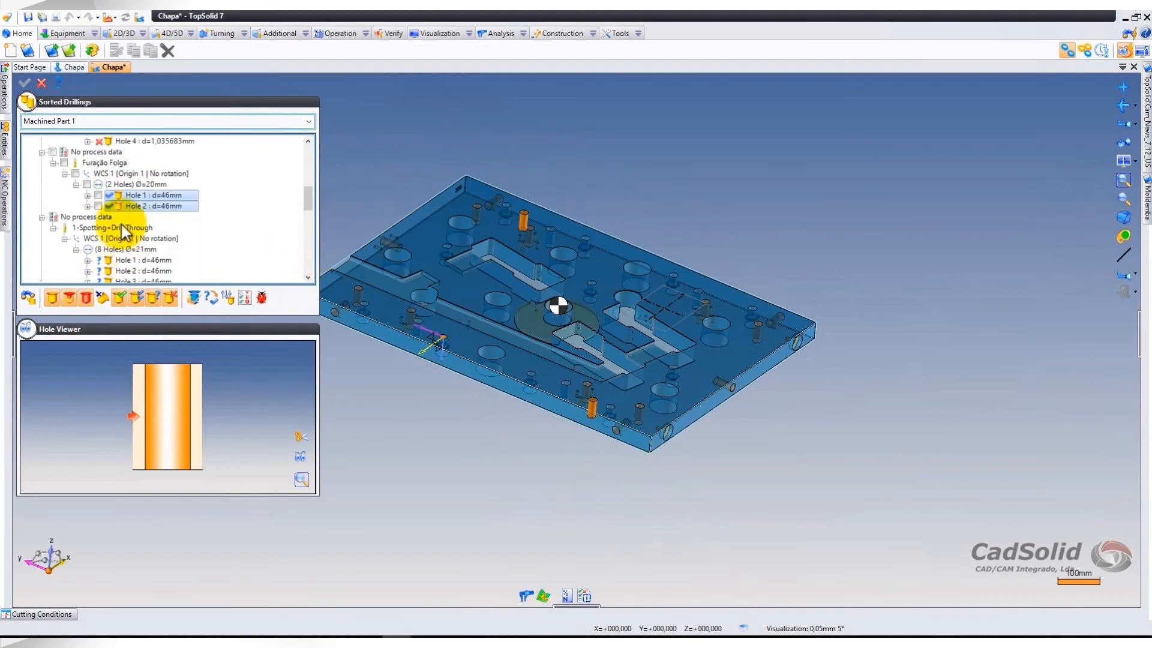
pyautogui.click(137, 251)
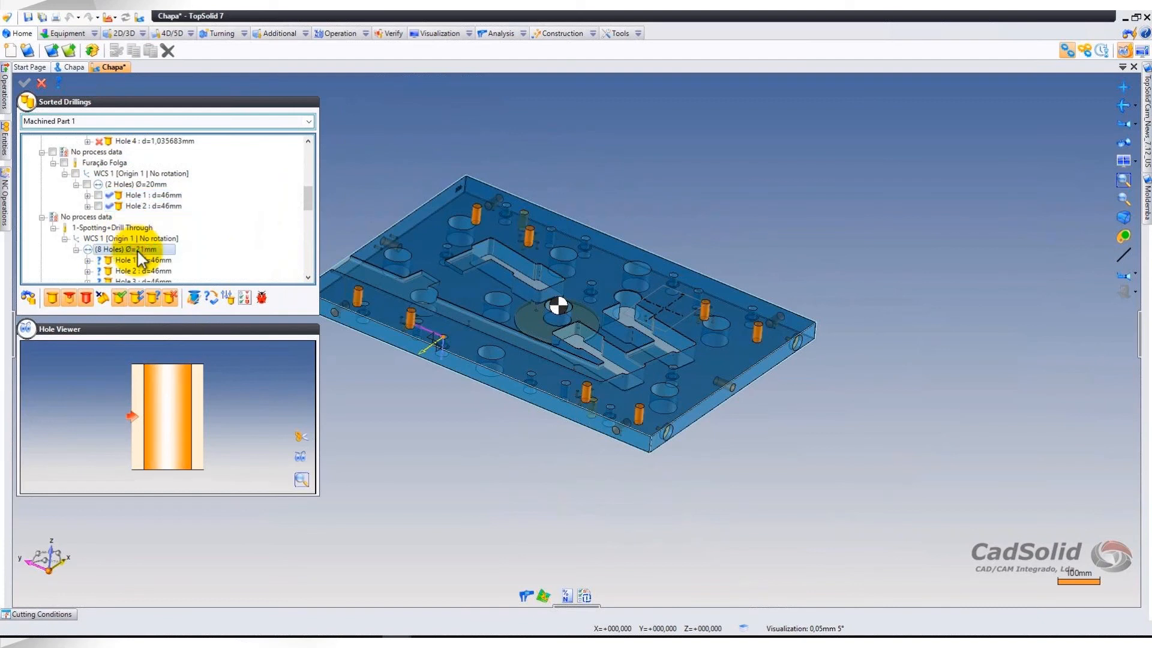
pyautogui.rightClick(137, 250)
pyautogui.moveTo(189, 324)
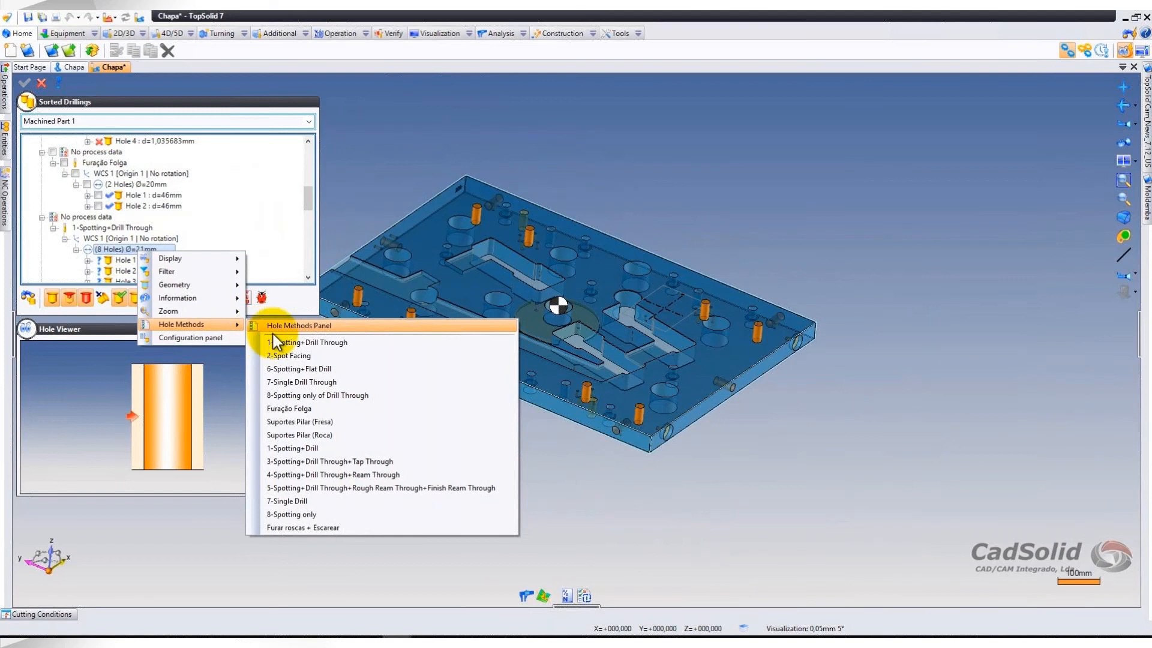
pyautogui.click(299, 408)
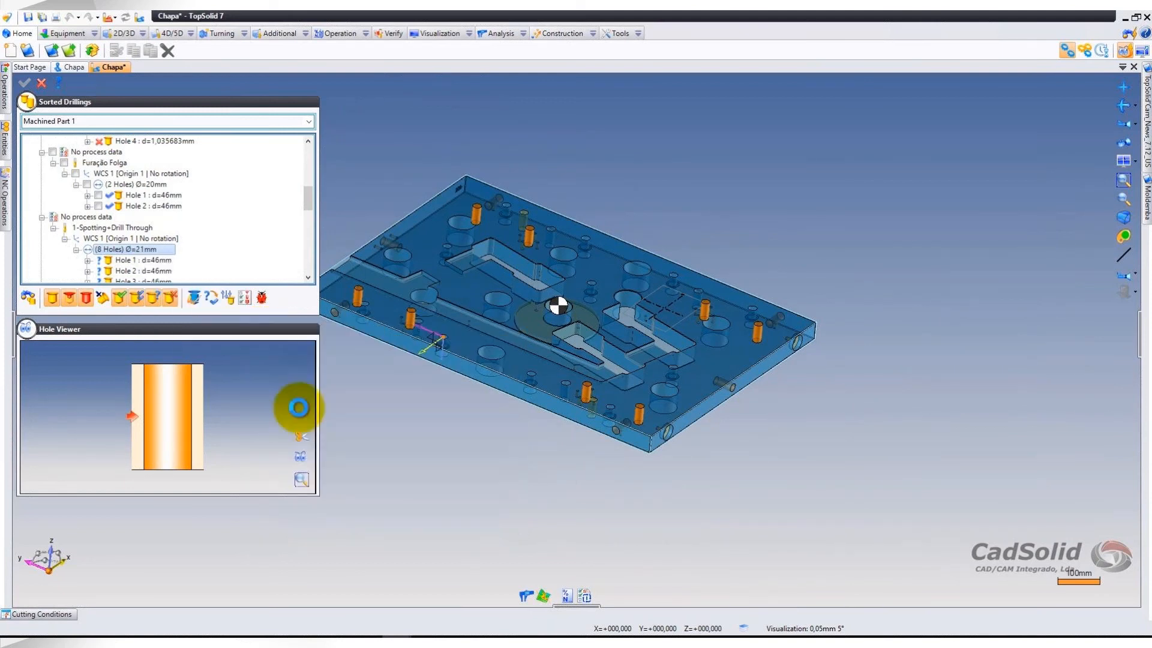
# Set the single 67 mm diameter hole at the plate's centre to ignore its chamfers.
pyautogui.moveTo(305, 254); pyautogui.dragTo(306, 216)
pyautogui.click(142, 239)
pyautogui.scroll(-3, 143, 241)
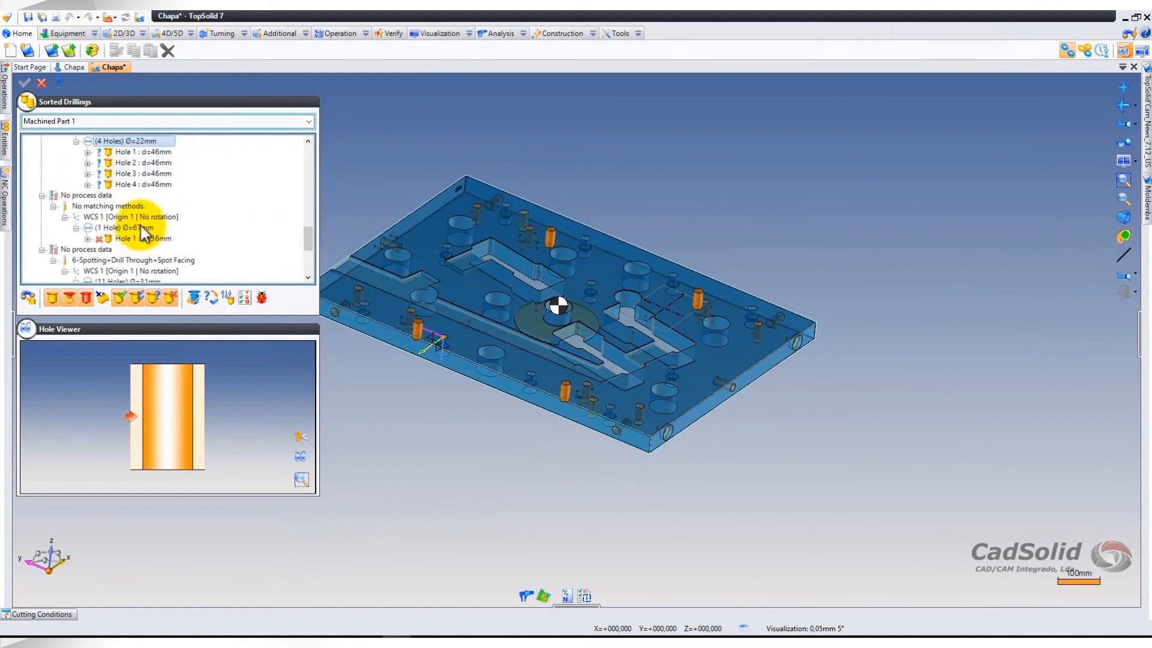
pyautogui.click(143, 230)
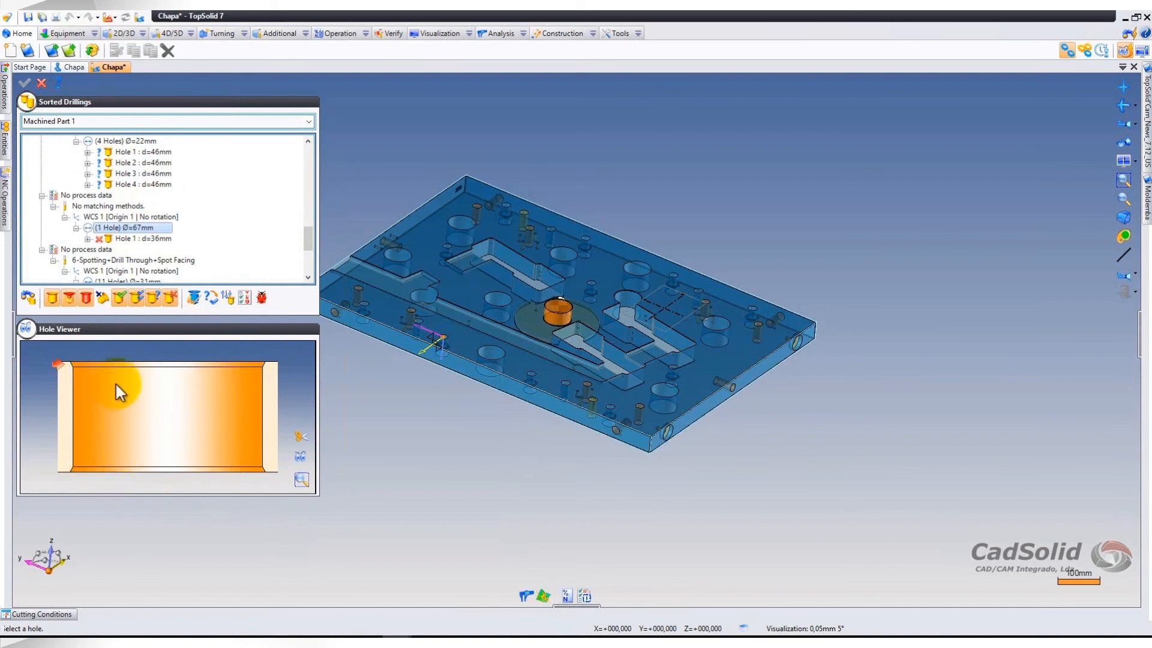
pyautogui.rightClick(127, 227)
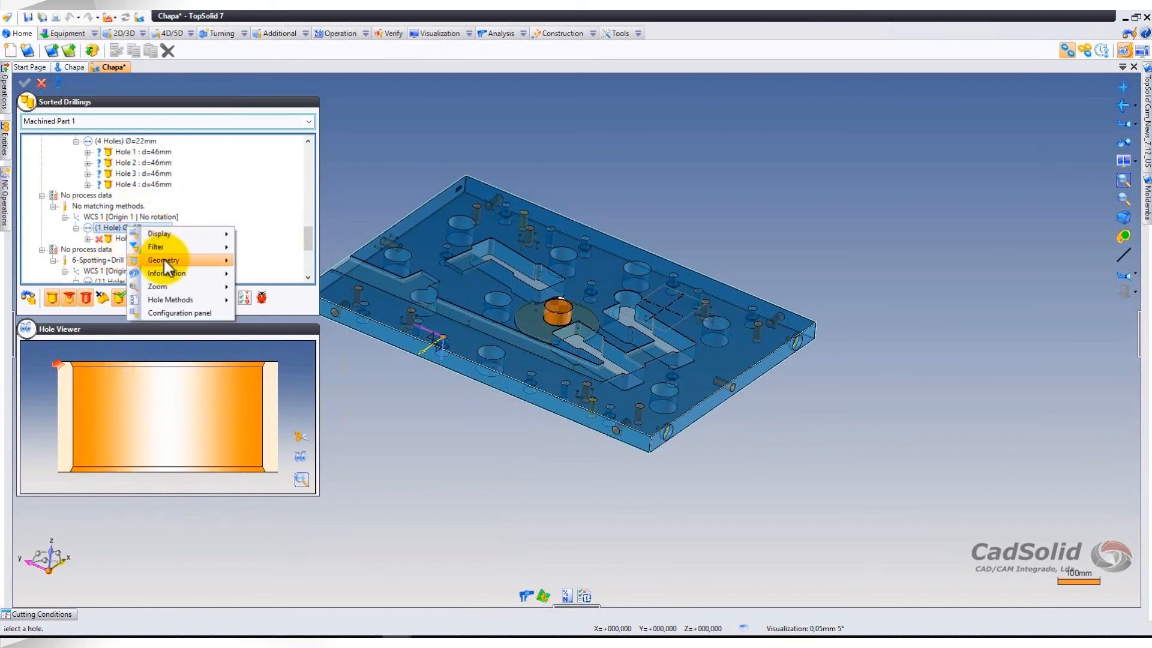
pyautogui.moveTo(165, 259)
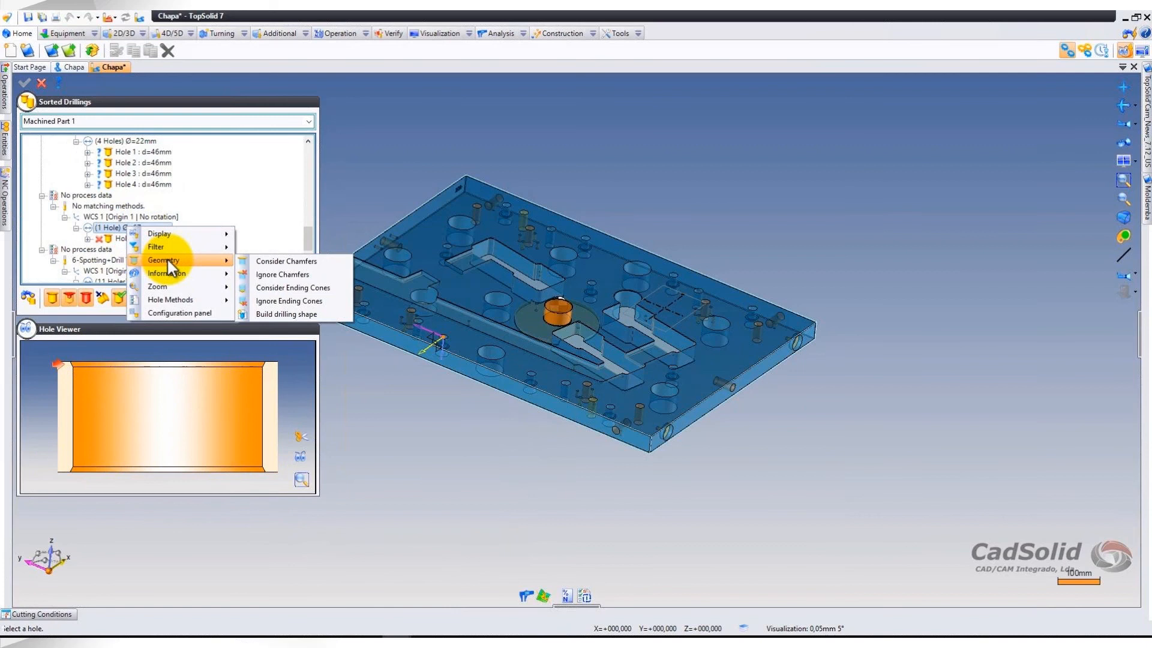
pyautogui.click(289, 275)
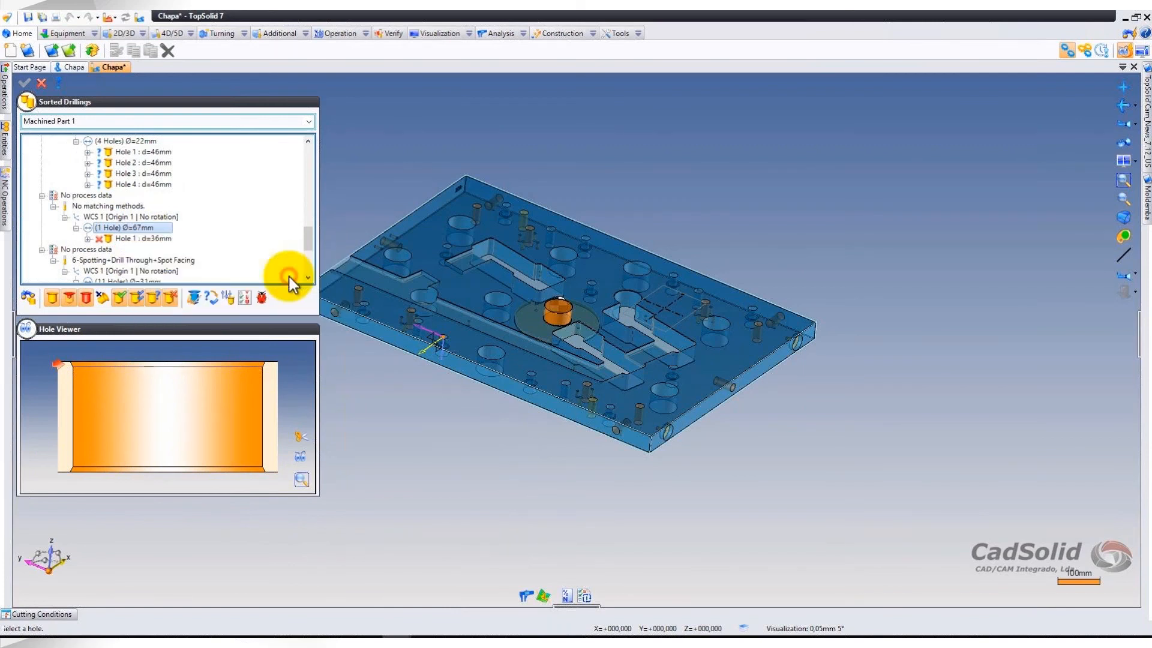
# Assign the Suportes Pilar (Fresa) hole method to the large central hole.
pyautogui.scroll(-4, 213, 250)
pyautogui.scroll(3, 99, 197)
pyautogui.click(120, 195)
pyautogui.rightClick(127, 197)
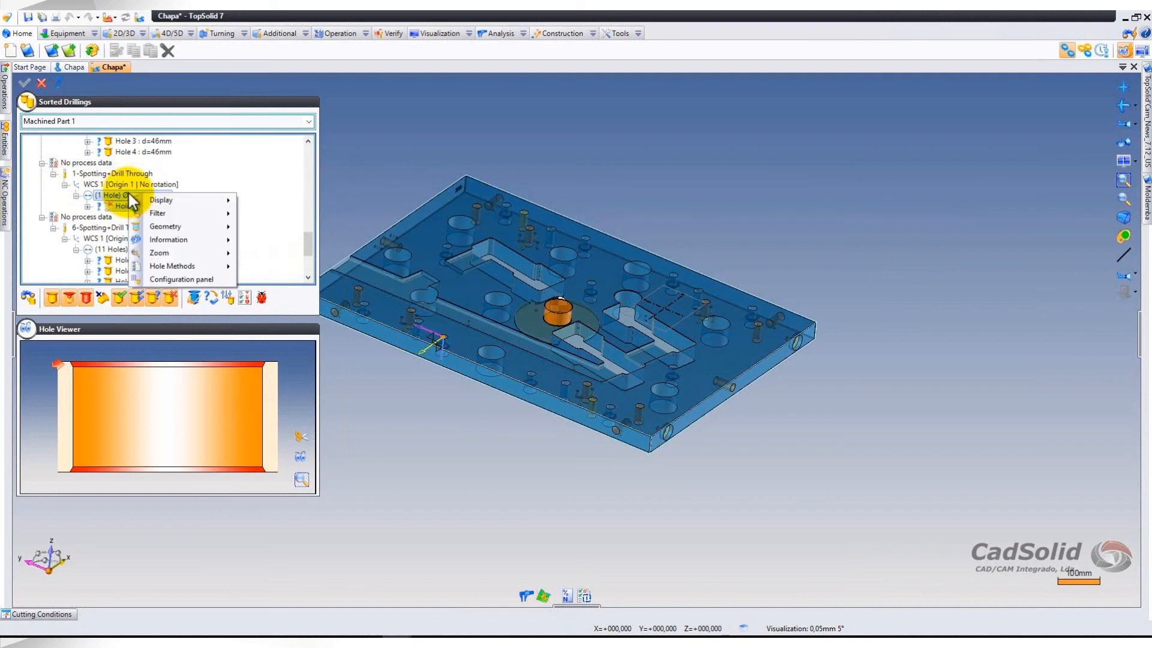
pyautogui.moveTo(177, 264)
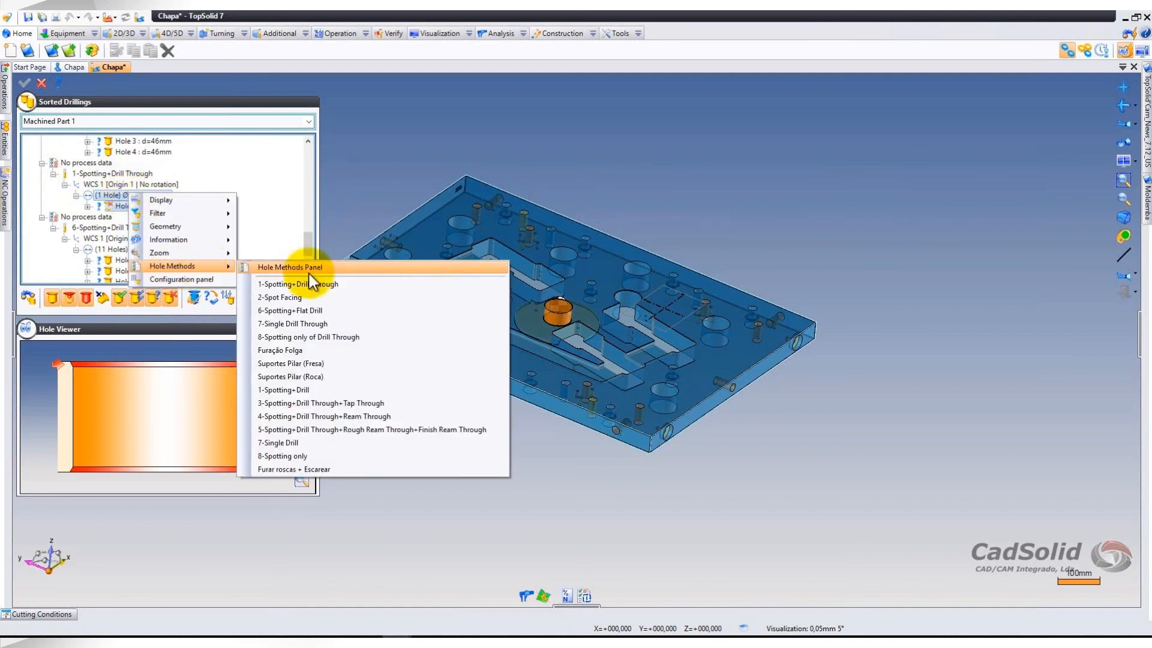
pyautogui.click(302, 362)
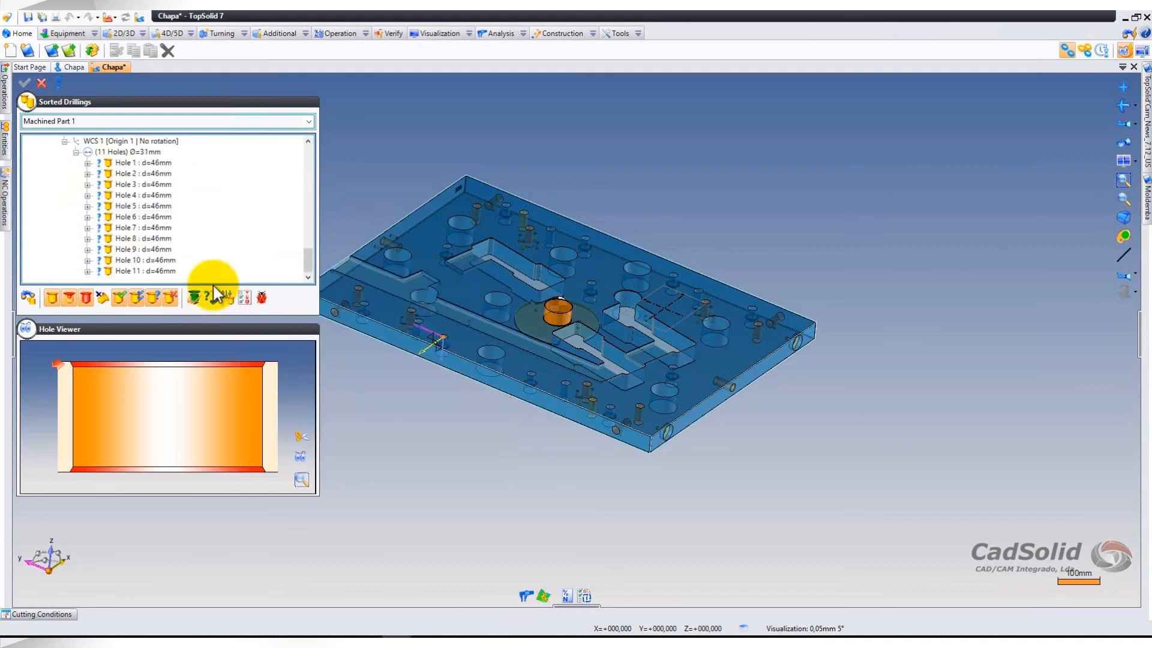
pyautogui.scroll(2, 152, 237)
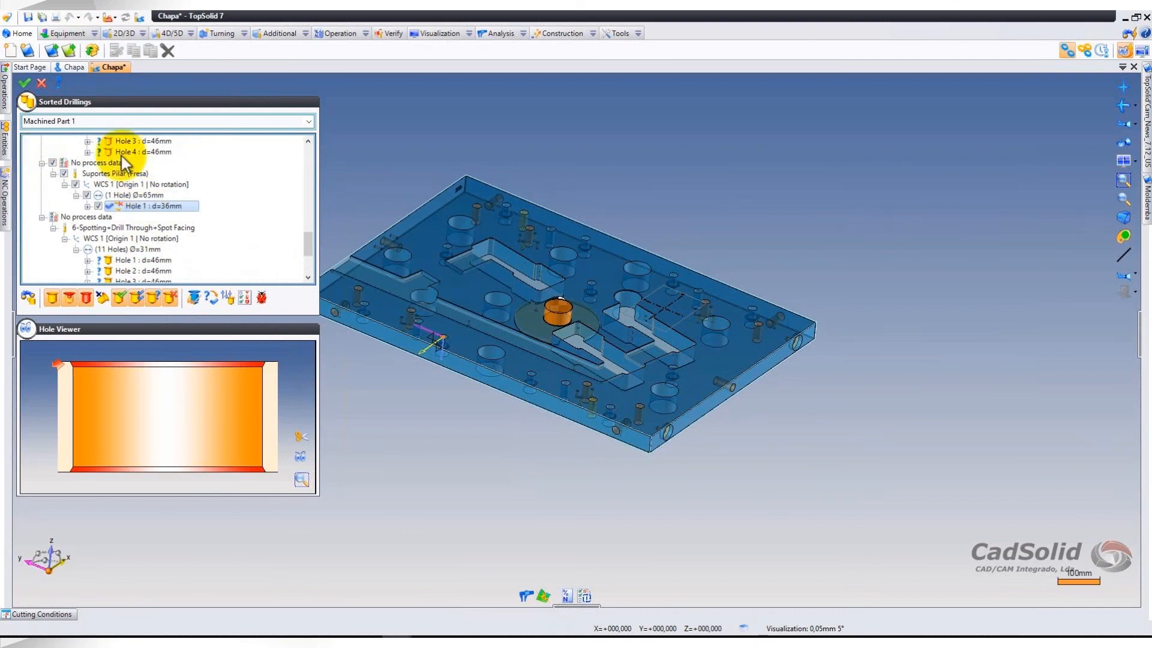
# Enable the 20 mm and 21 mm Furação Folga hole groups for machining and leave the sorted drillings.
pyautogui.scroll(5, 117, 184)
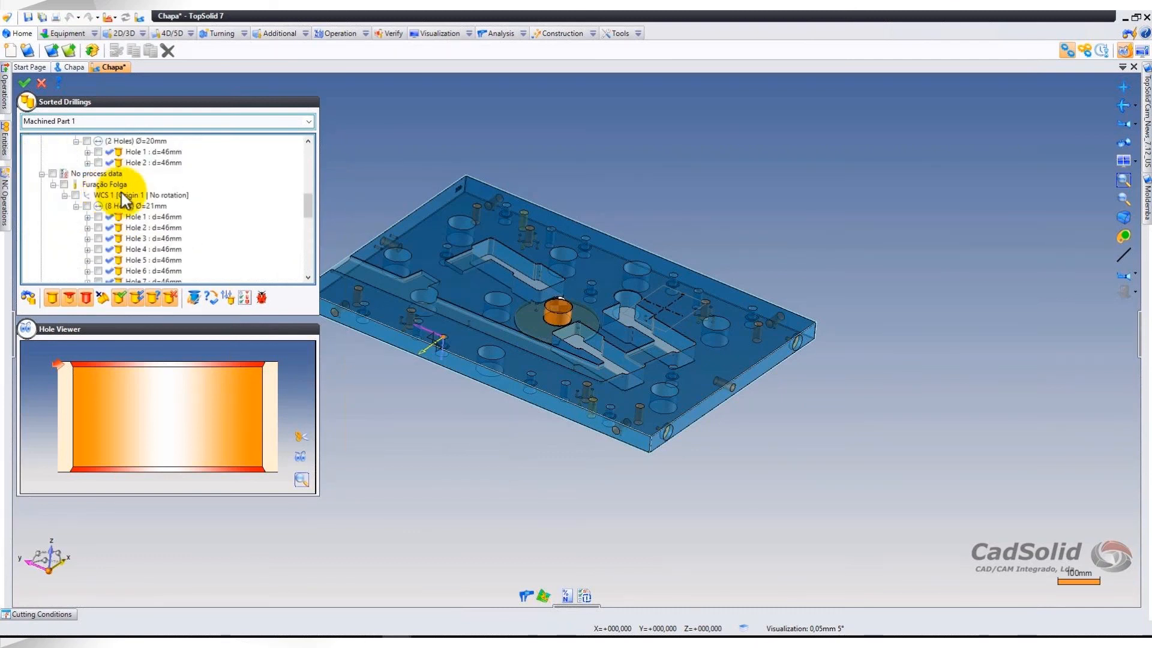
pyautogui.click(110, 185)
pyautogui.scroll(2, 111, 186)
pyautogui.click(121, 194)
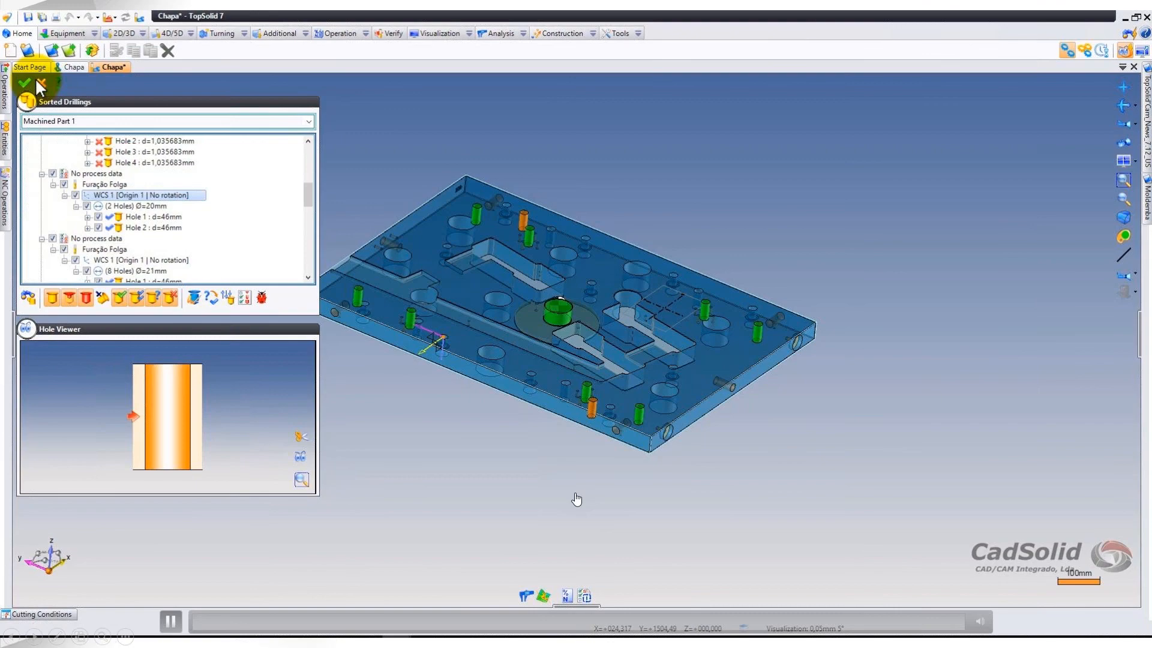
pyautogui.click(39, 82)
pyautogui.press('Right')
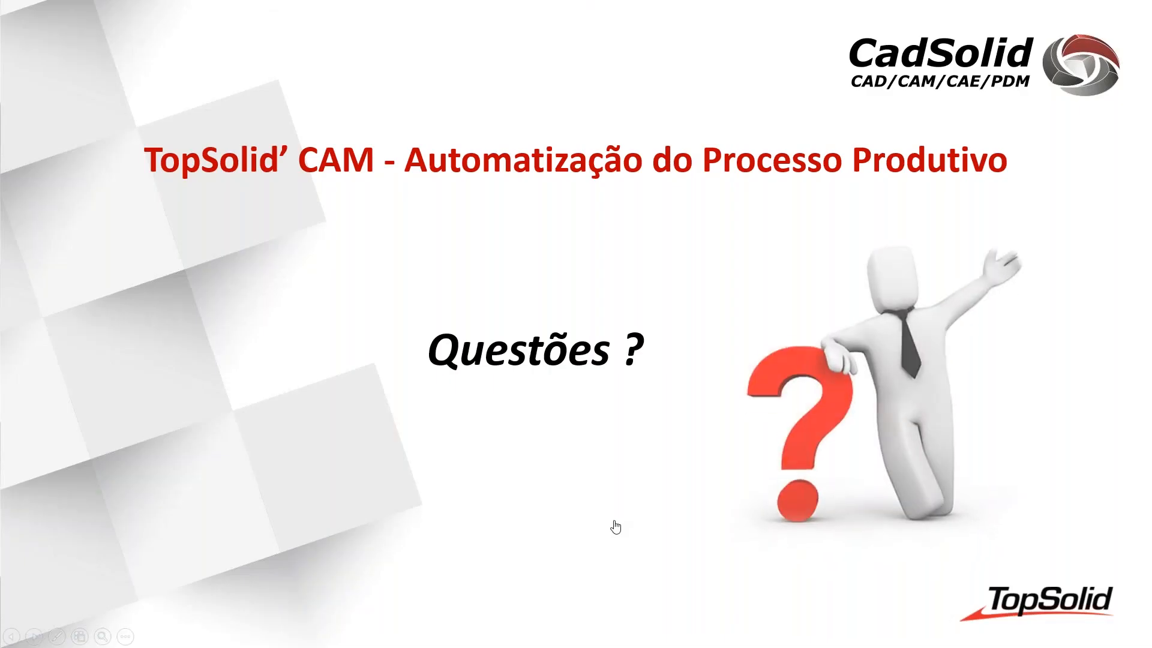